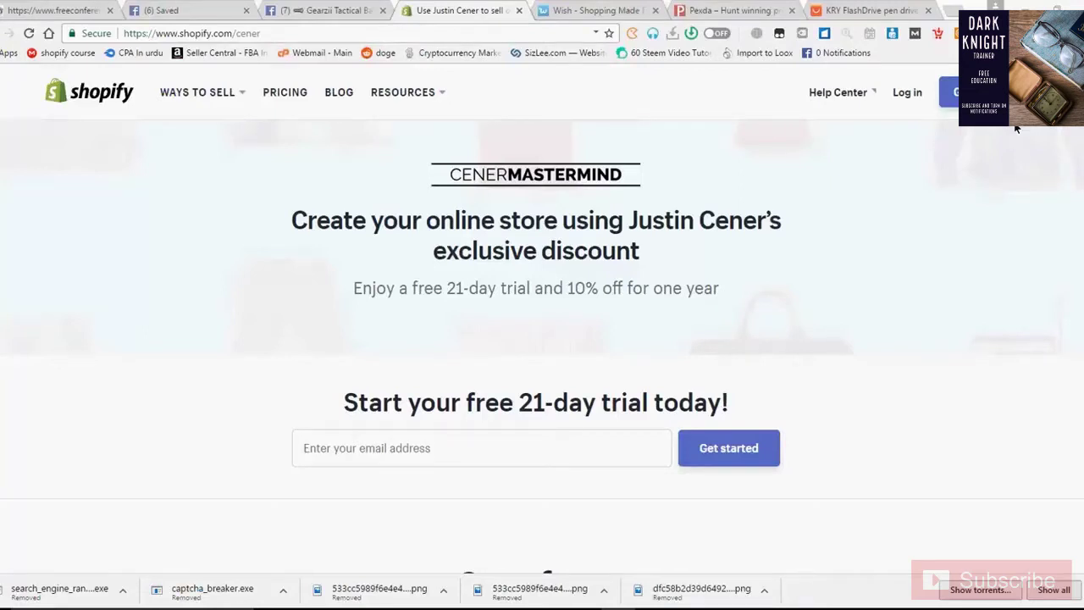
Enter 'Ohshopy' in the trial email box, correcting typos, and start the free trial
{"action": "left_click", "coordinate": [523, 448]}
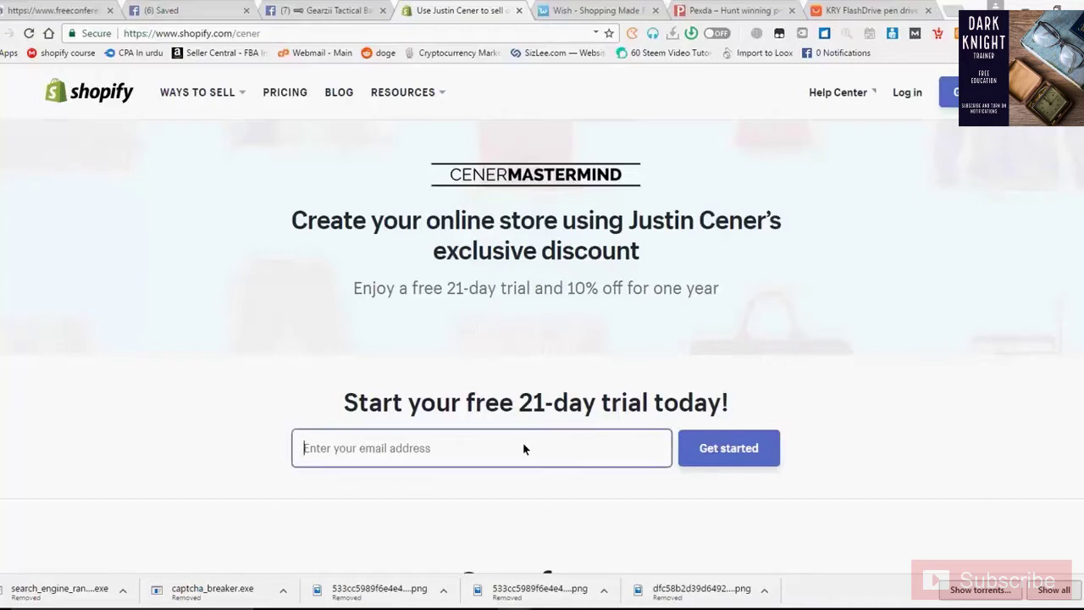
{"action": "type", "text": "Jm"}
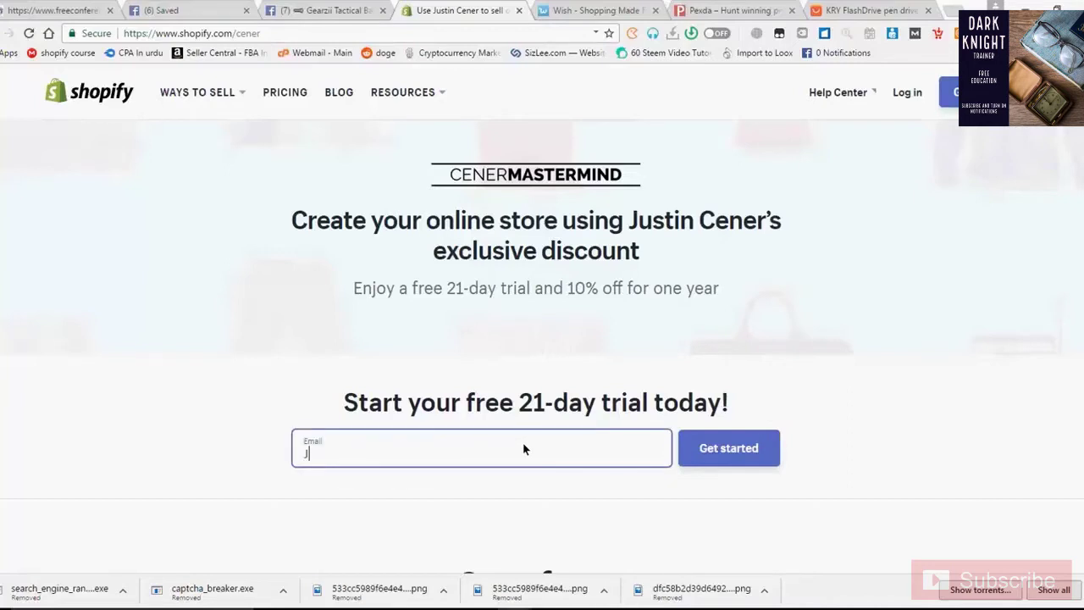
{"action": "key", "text": "BackSpace"}
{"action": "key", "text": "BackSpace"}
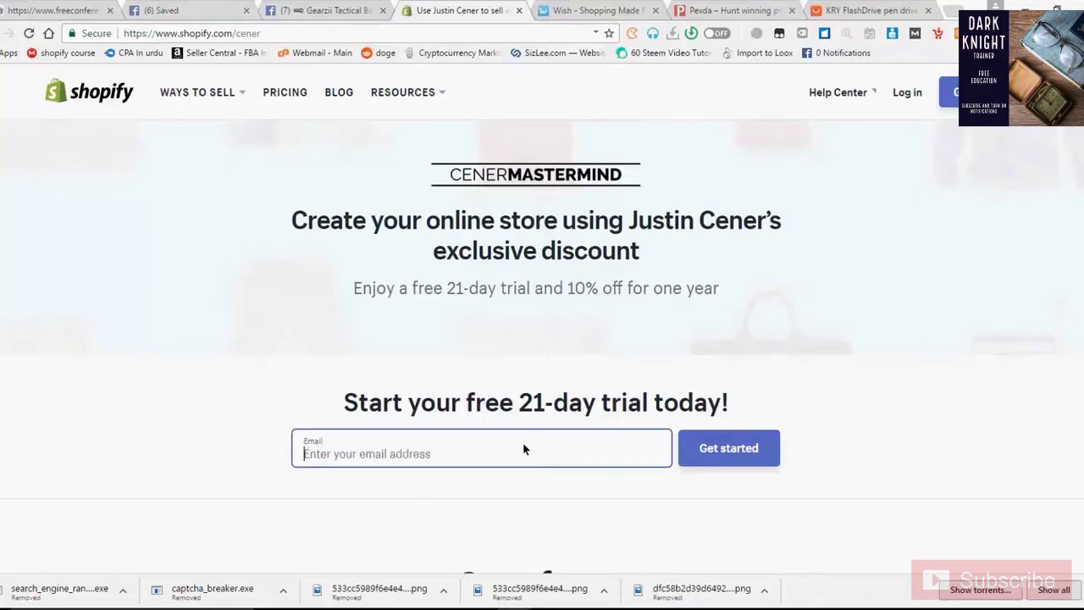
{"action": "type", "text": "E"}
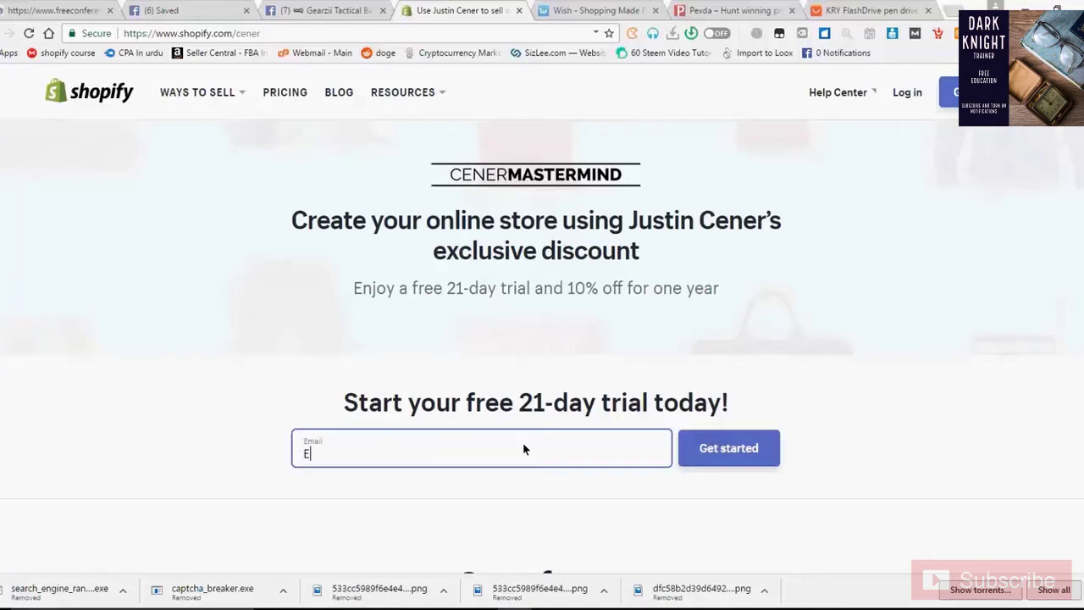
{"action": "type", "text": "shareply"}
{"action": "left_click_drag", "start_coordinate": [314, 457], "coordinate": [282, 463]}
{"action": "type", "text": "O"}
{"action": "left_click_drag", "start_coordinate": [358, 460], "coordinate": [265, 469]}
{"action": "type", "text": "Ohshopfy"}
{"action": "key", "text": "BackSpace"}
{"action": "key", "text": "BackSpace"}
{"action": "type", "text": "y"}
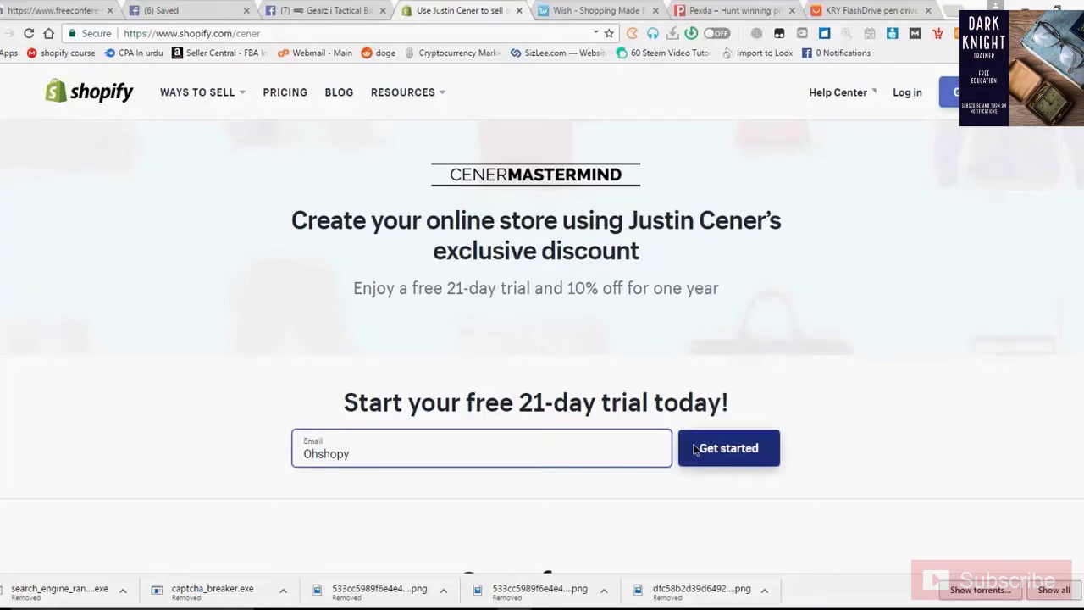
{"action": "left_click", "coordinate": [717, 454]}
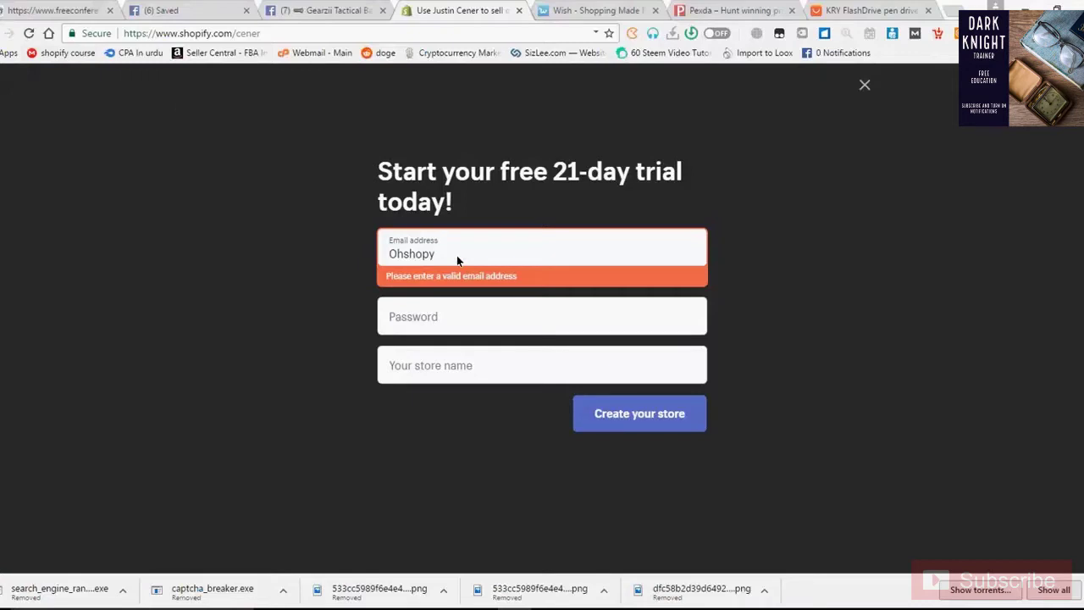
Replace the invalid entry with a valid email address and enter the account password
{"action": "key", "text": "BackSpace"}
{"action": "key", "text": "BackSpace"}
{"action": "key", "text": "BackSpace"}
{"action": "key", "text": "BackSpace"}
{"action": "key", "text": "BackSpace"}
{"action": "key", "text": "BackSpace"}
{"action": "key", "text": "BackSpace"}
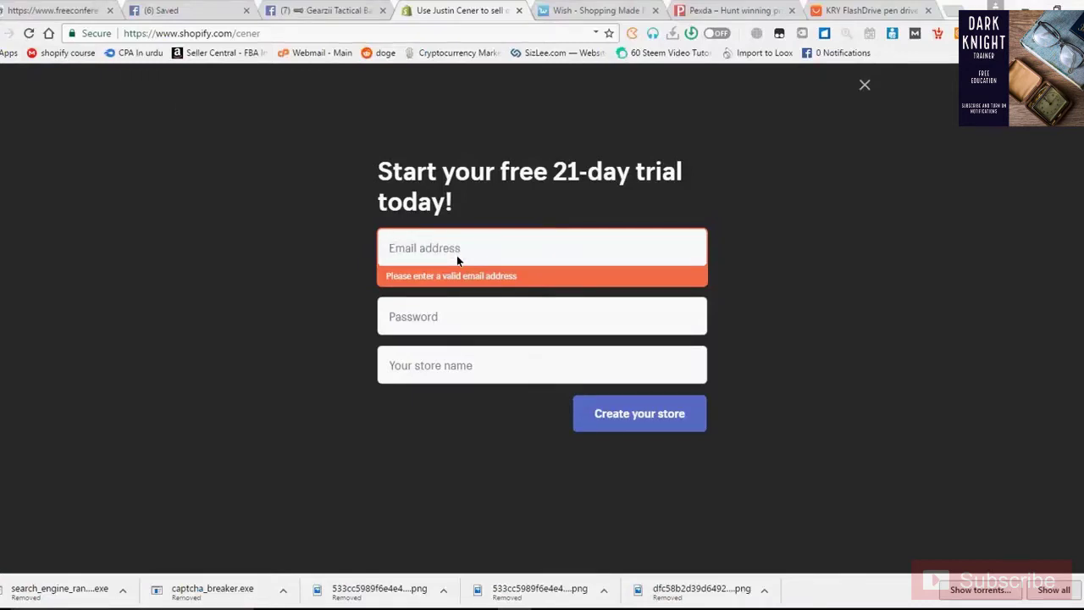
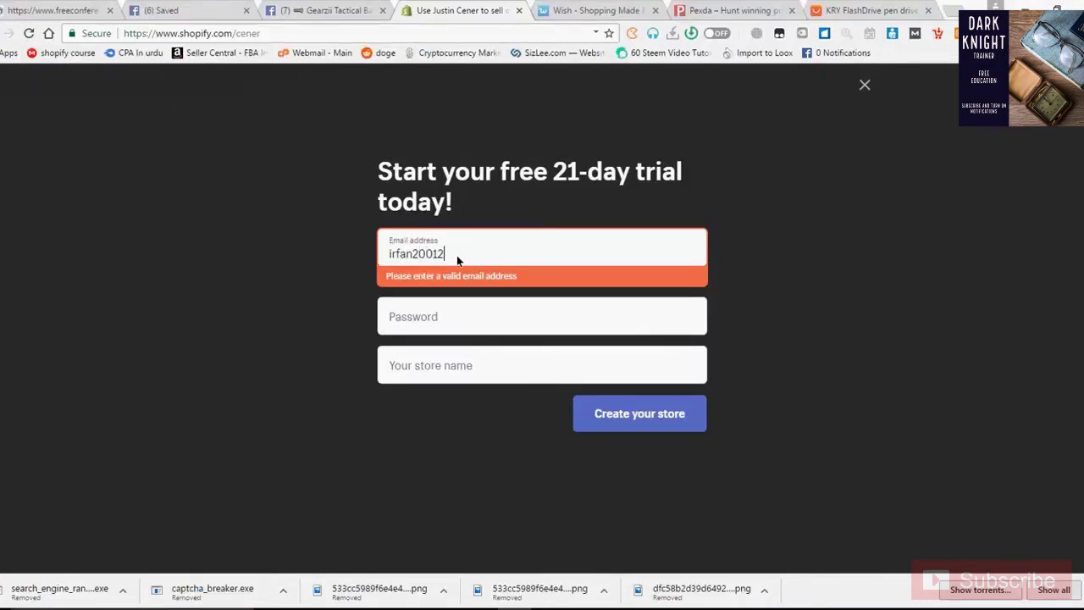
{"action": "key", "text": "Tab"}
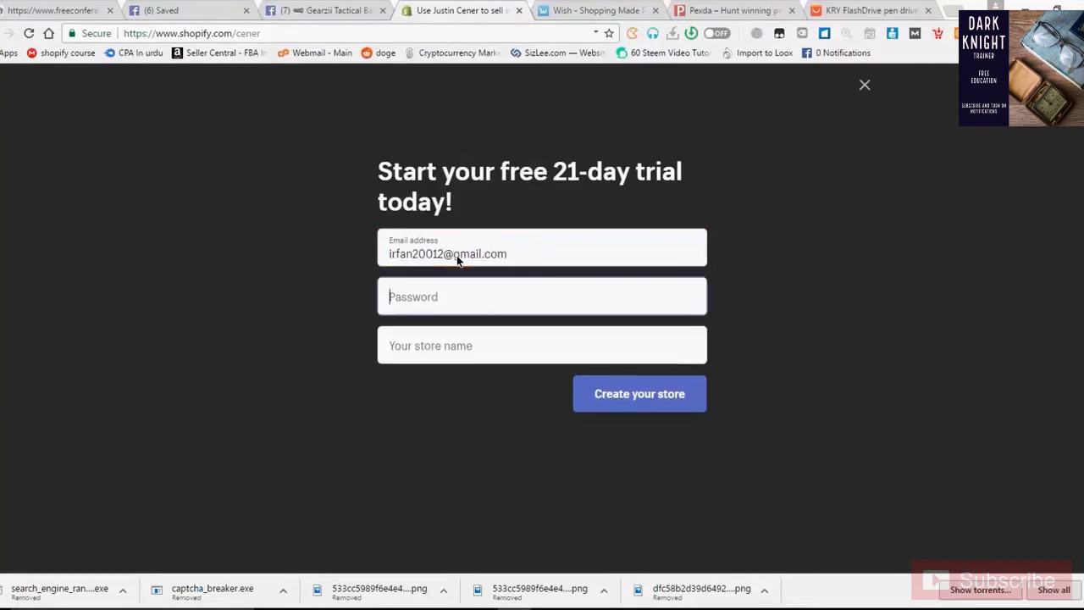
{"action": "type", "text": "aaa"}
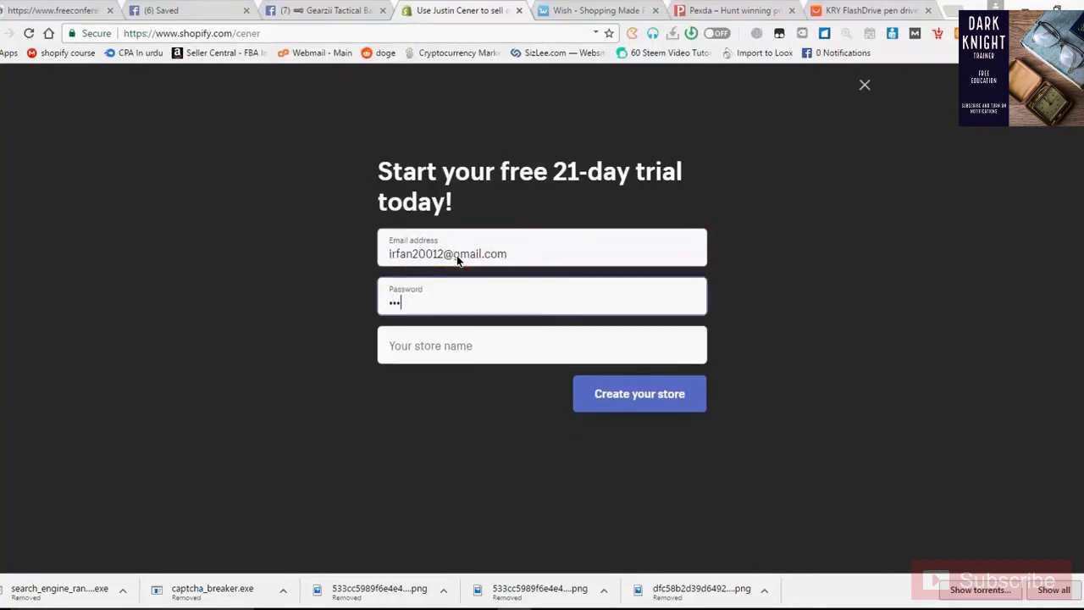
{"action": "type", "text": "aaaaaaa"}
Name the store EOshope and create the store
{"action": "key", "text": "Tab"}
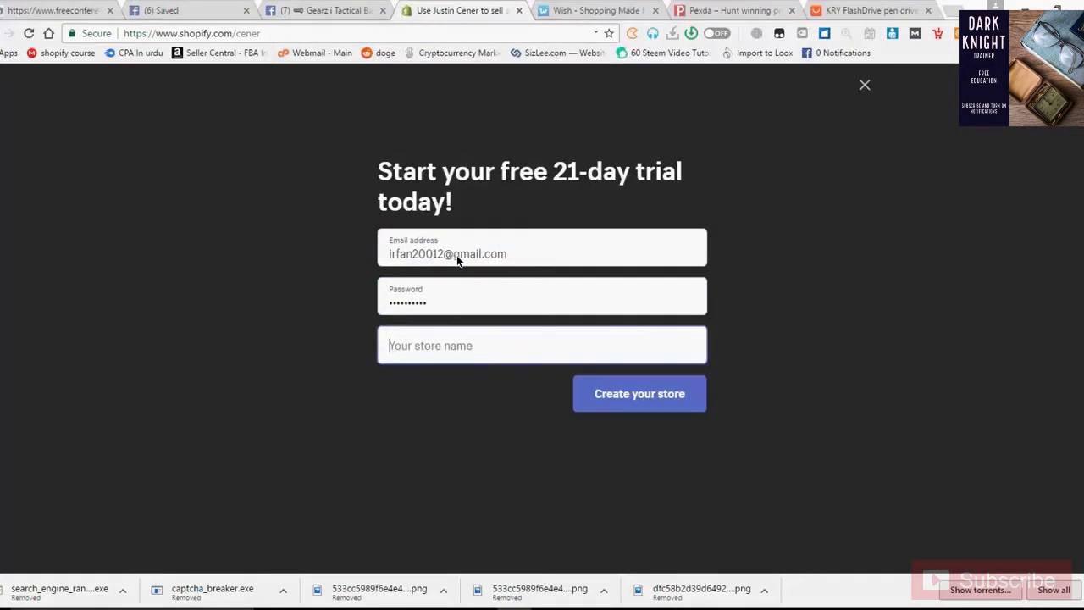
{"action": "type", "text": "f"}
{"action": "key", "text": "BackSpace"}
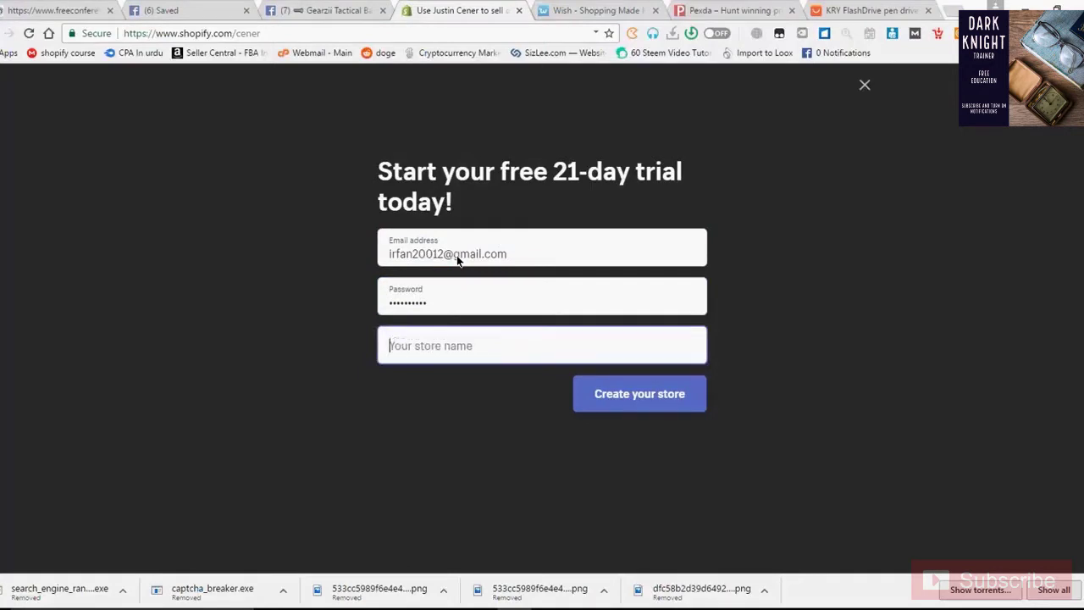
{"action": "type", "text": "Oshopify"}
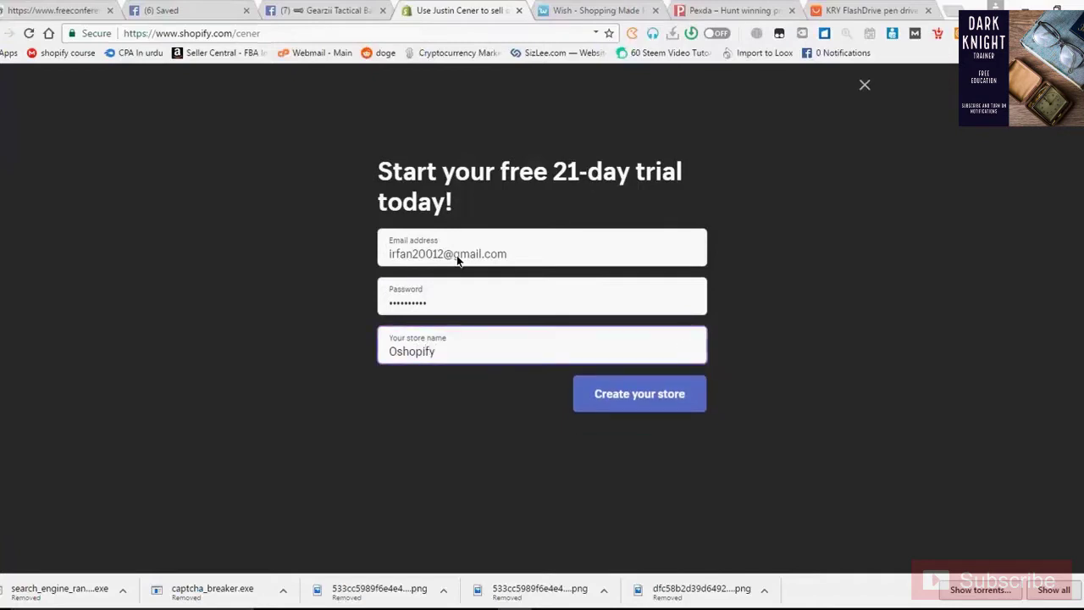
{"action": "key", "text": "BackSpace"}
{"action": "key", "text": "BackSpace"}
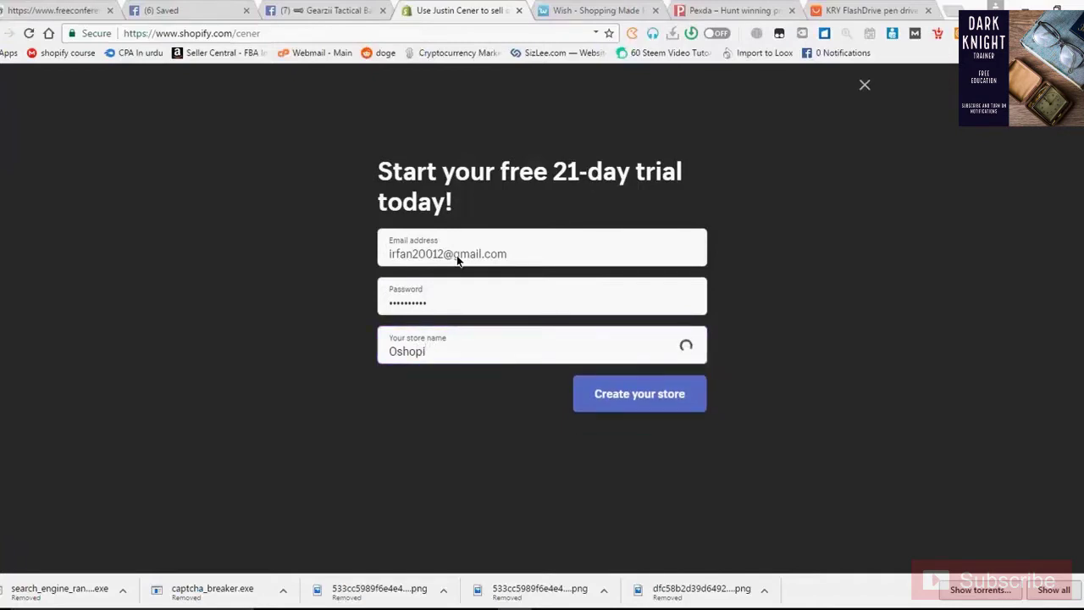
{"action": "key", "text": "BackSpace"}
{"action": "type", "text": "e"}
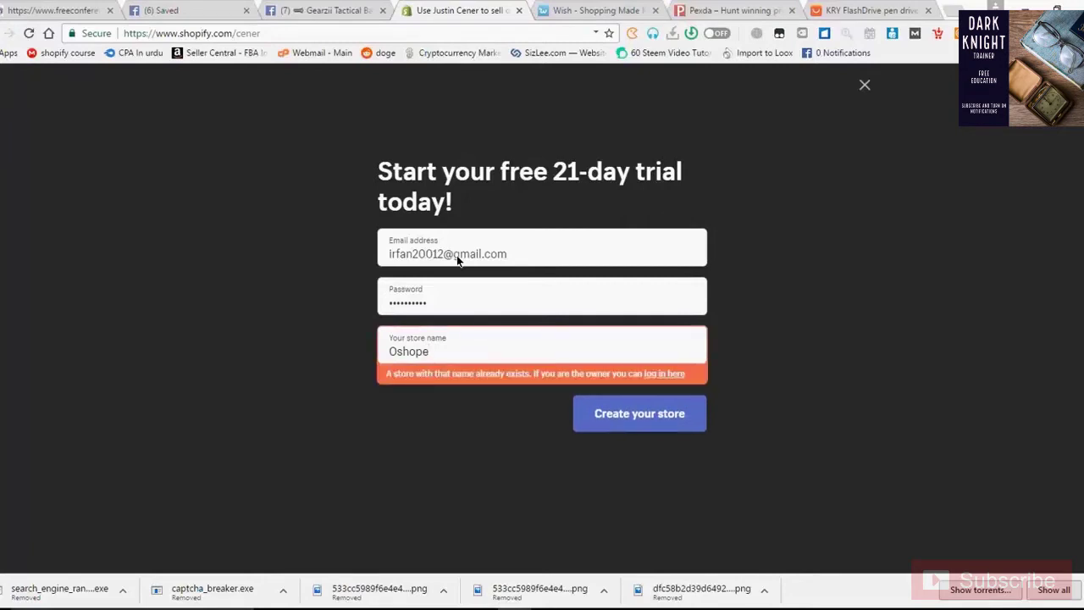
{"action": "key", "text": "Left"}
{"action": "key", "text": "Home"}
{"action": "type", "text": "E"}
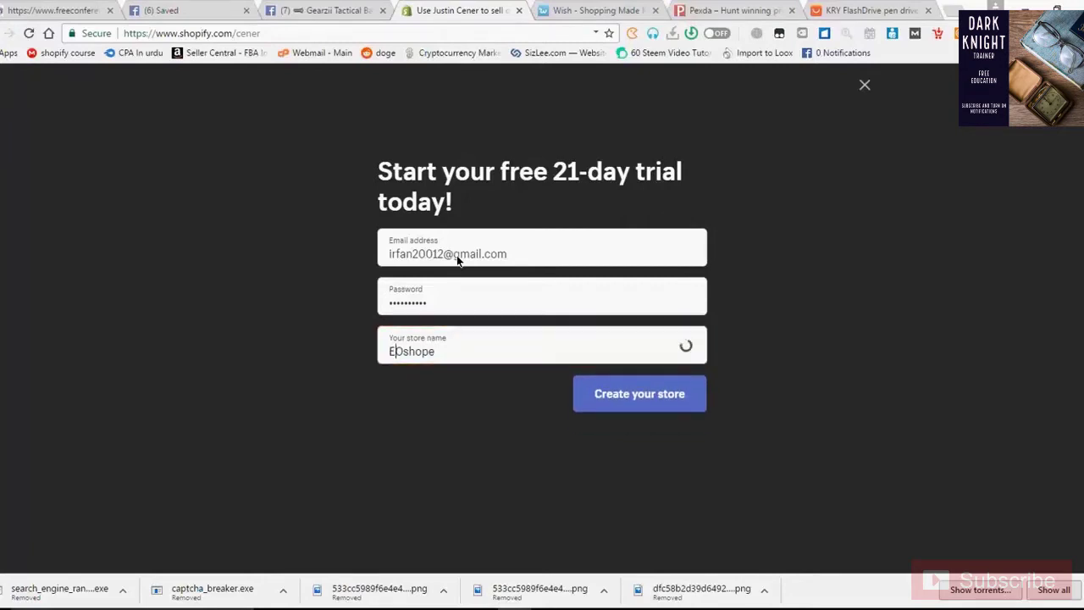
{"action": "key", "text": "End"}
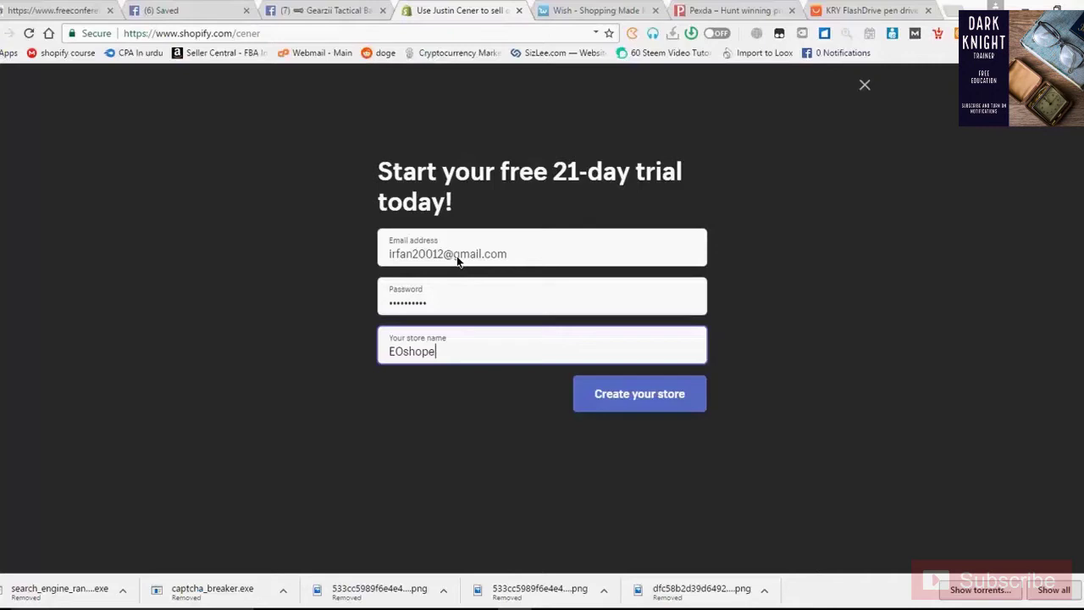
{"action": "left_click", "coordinate": [646, 411]}
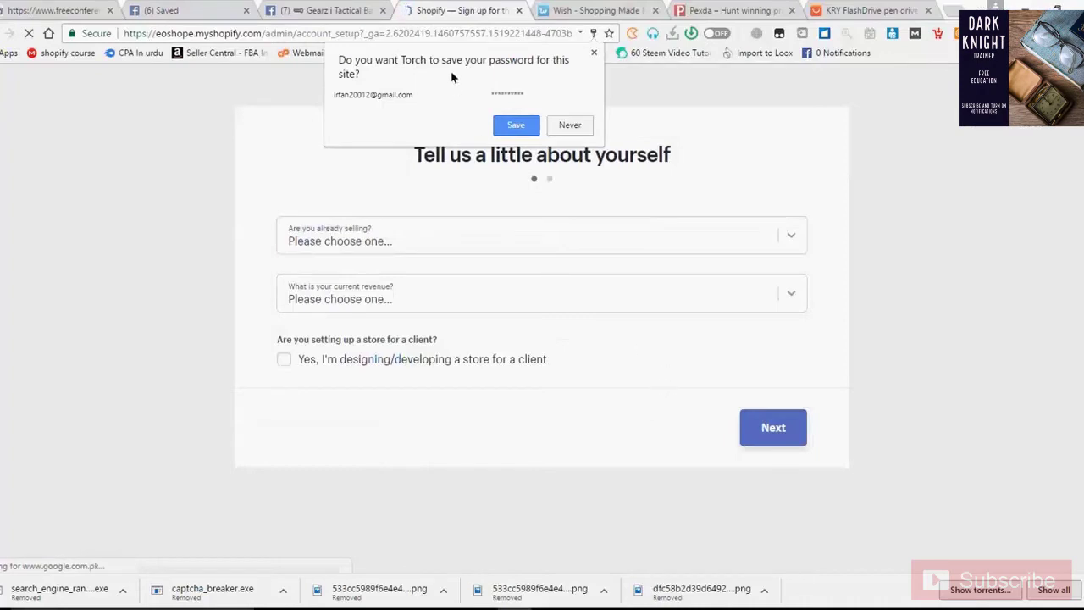
Save the browser password, then answer selling but not online and learning, need more time
{"action": "left_click", "coordinate": [514, 127]}
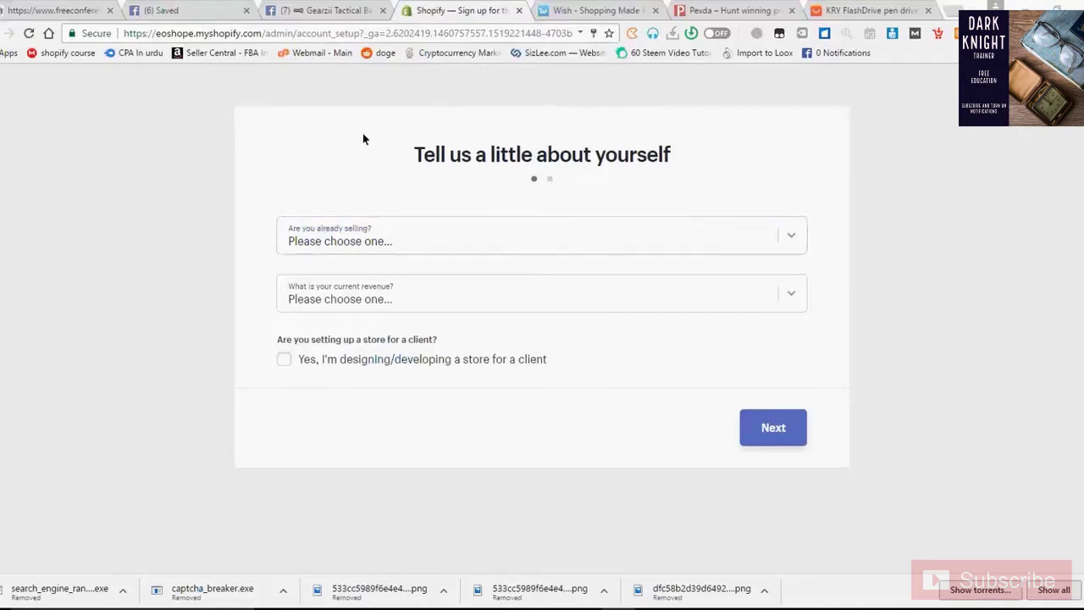
{"action": "left_click", "coordinate": [437, 240]}
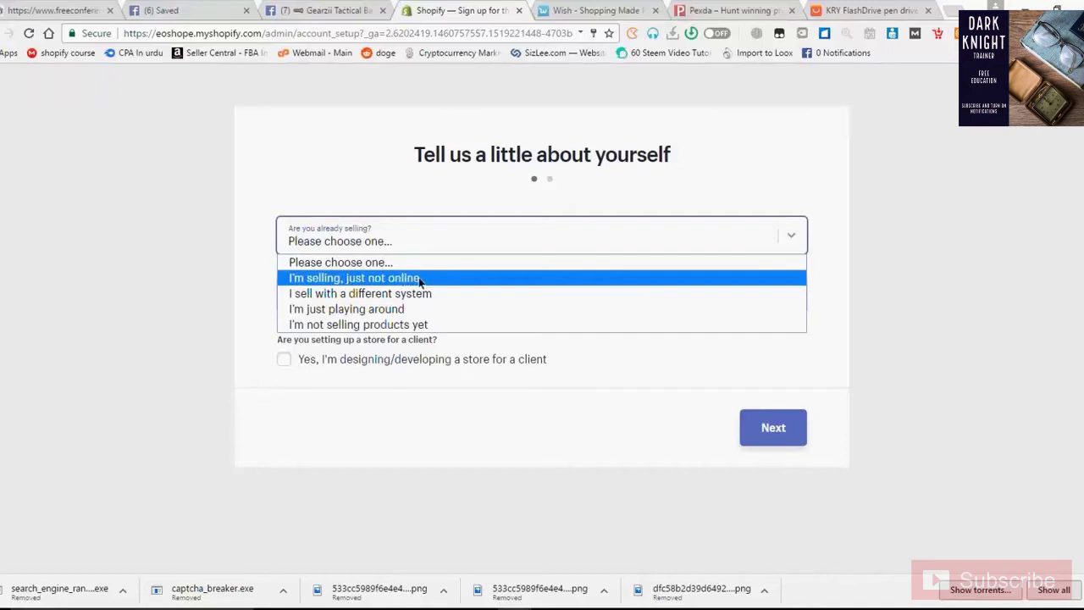
{"action": "left_click", "coordinate": [425, 282]}
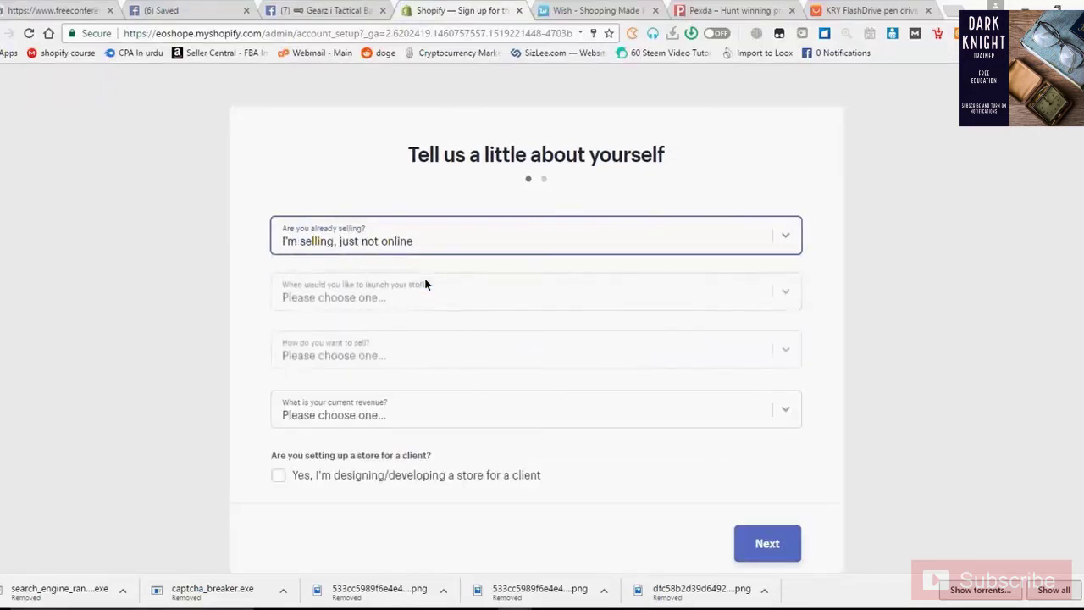
{"action": "left_click", "coordinate": [417, 300]}
{"action": "left_click", "coordinate": [420, 337]}
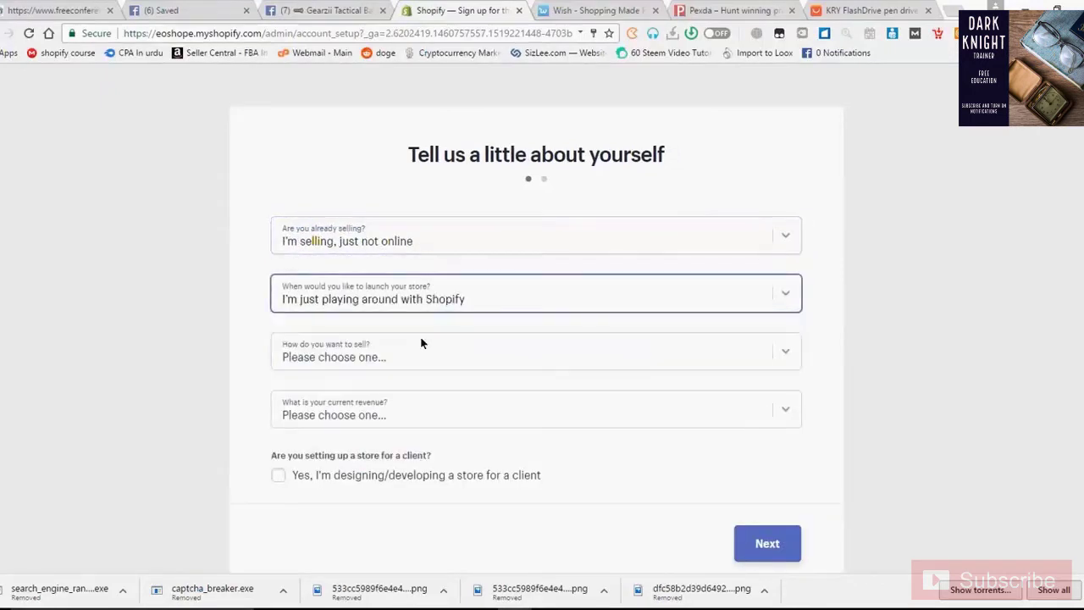
{"action": "left_click", "coordinate": [425, 310]}
{"action": "left_click", "coordinate": [416, 350]}
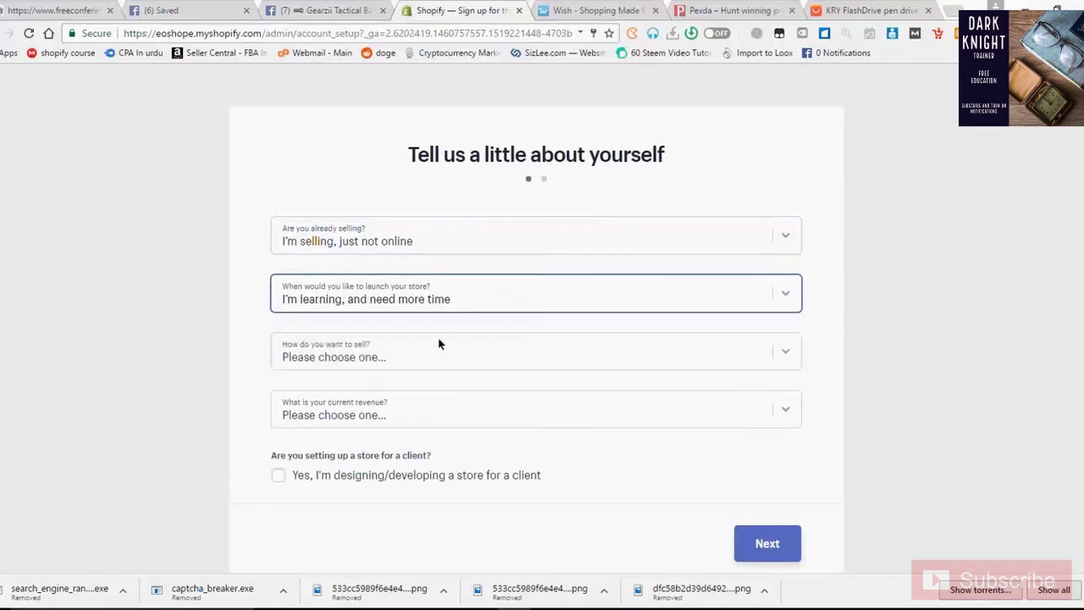
Choose Online only and revenue Up to $5,000, leaving the client box unchecked
{"action": "left_click", "coordinate": [432, 340]}
{"action": "left_click", "coordinate": [413, 394]}
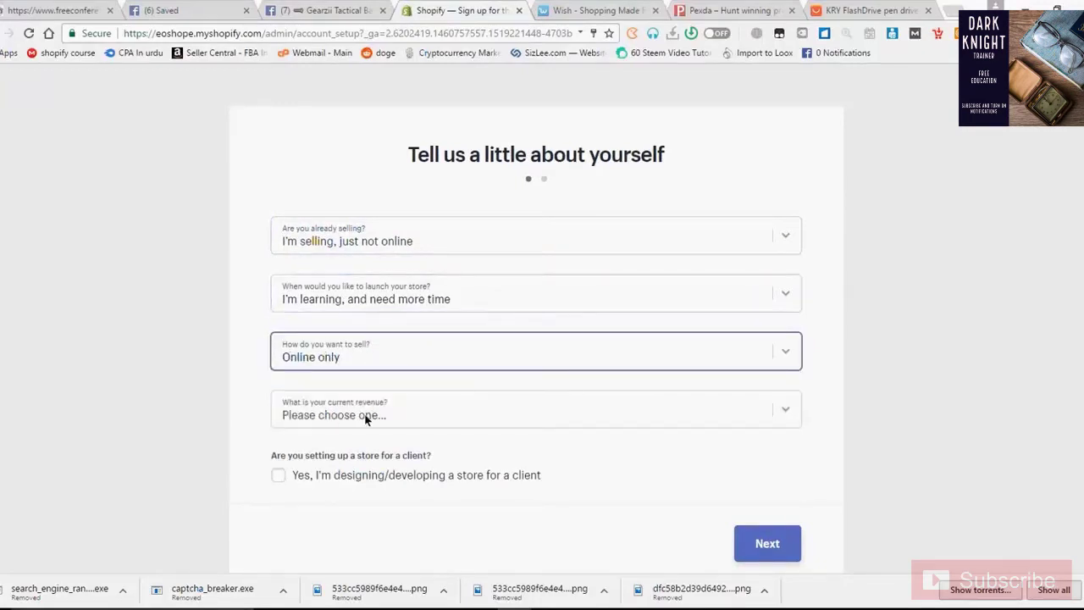
{"action": "left_click", "coordinate": [366, 416]}
{"action": "left_click", "coordinate": [362, 466]}
{"action": "left_click", "coordinate": [379, 415]}
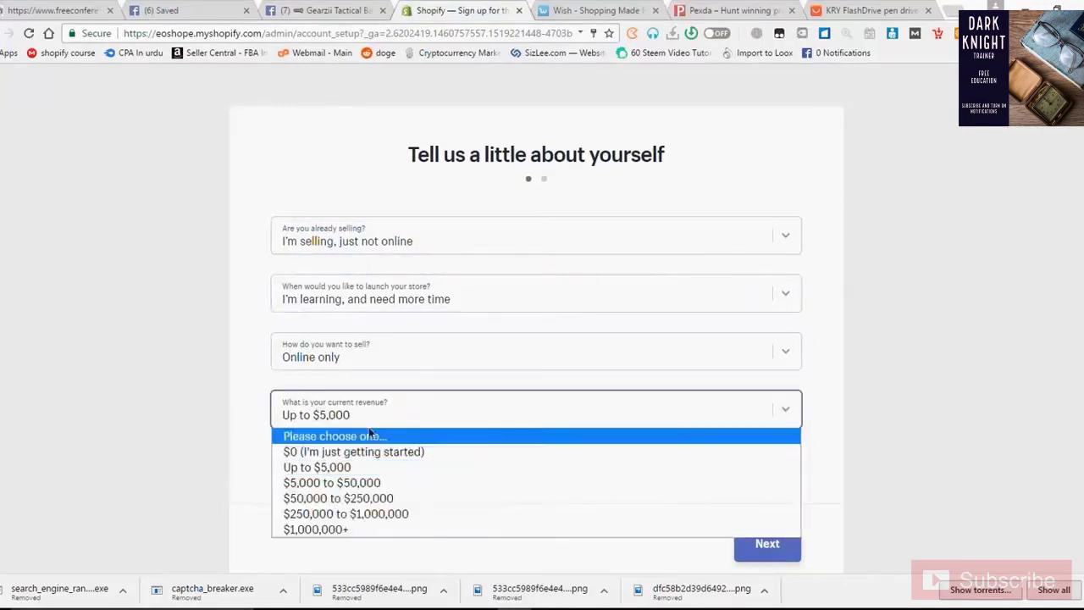
{"action": "left_click", "coordinate": [359, 469]}
{"action": "left_click", "coordinate": [278, 476]}
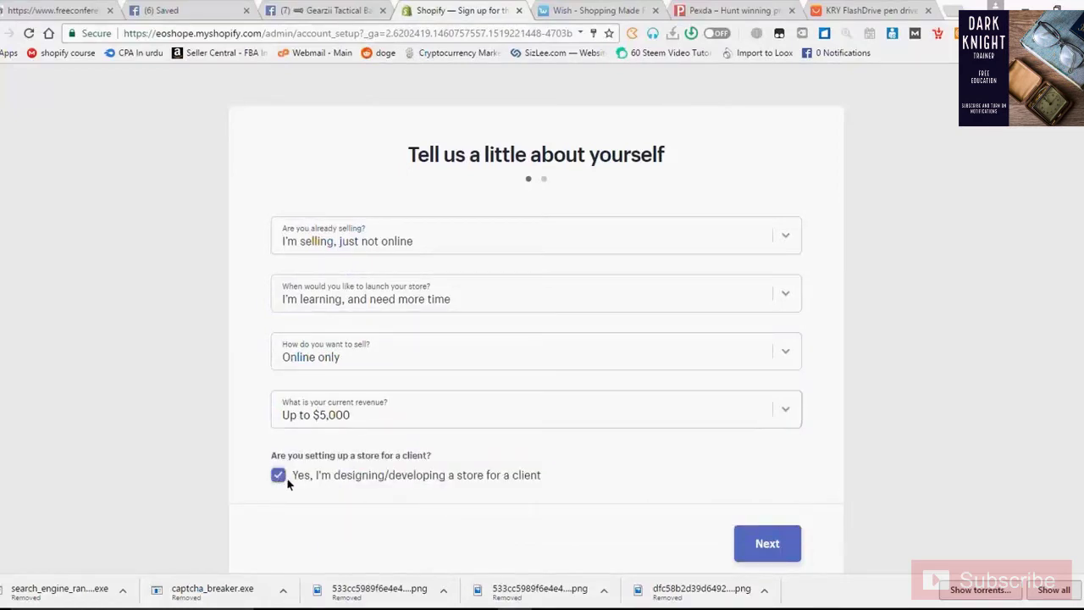
{"action": "left_click", "coordinate": [278, 476]}
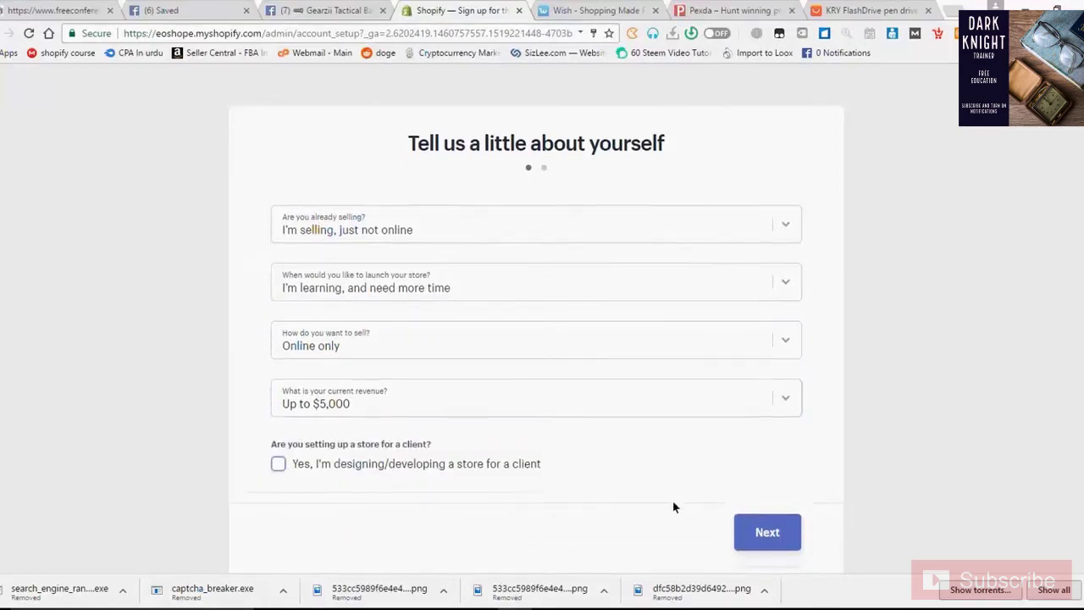
{"action": "scroll", "coordinate": [669, 504], "scroll_direction": "down", "scroll_amount": 1}
Continue to the business address form and enter the owner's first and last name
{"action": "left_click", "coordinate": [788, 516]}
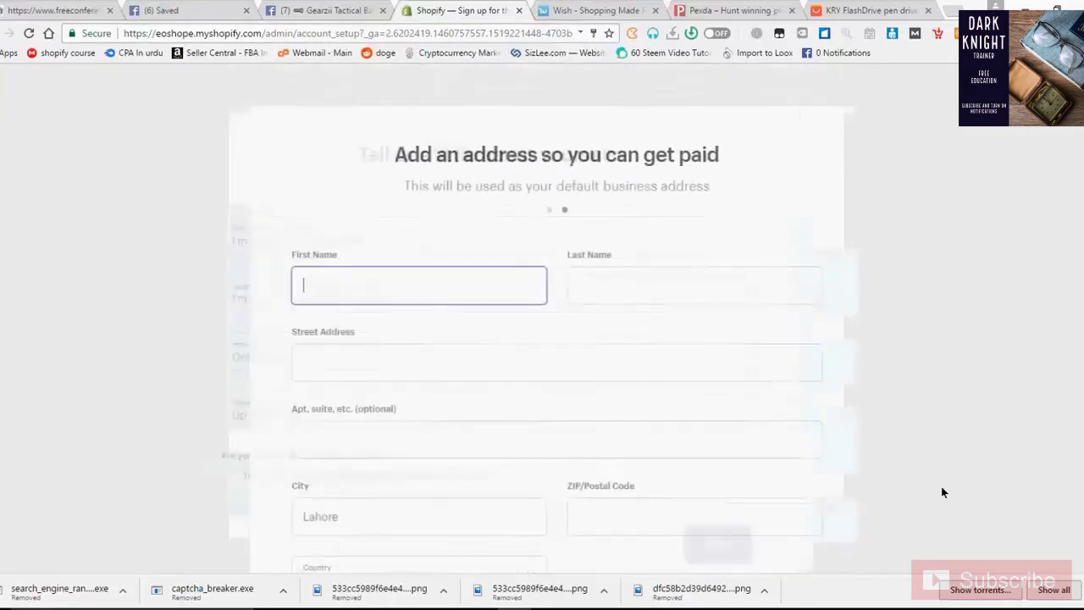
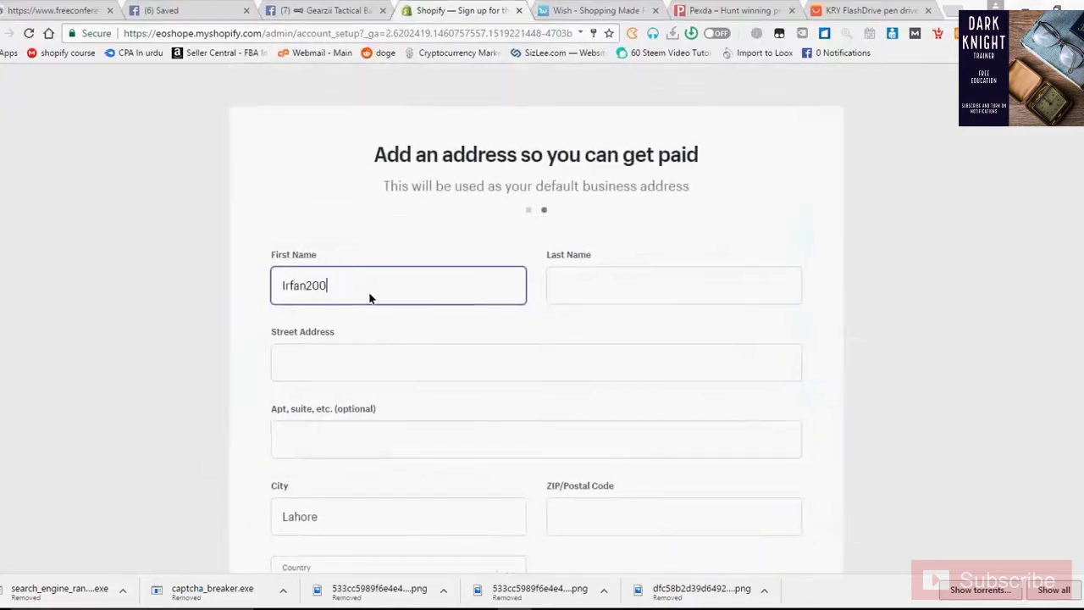
{"action": "key", "text": "Tab"}
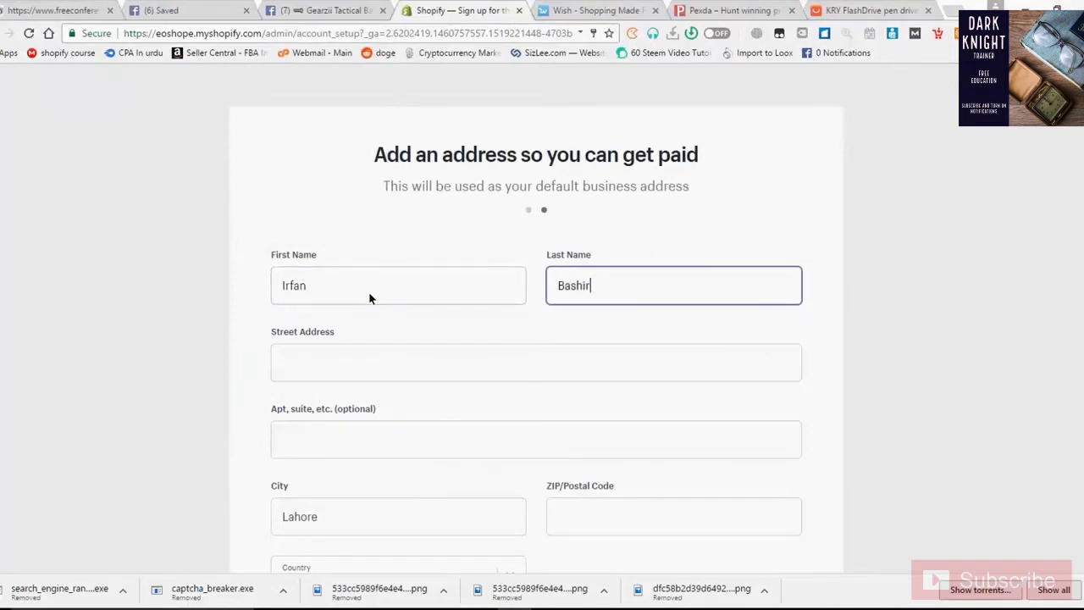
Enter the business street address
{"action": "key", "text": "Tab"}
{"action": "type", "text": "Ir"}
{"action": "key", "text": "BackSpace"}
{"action": "key", "text": "BackSpace"}
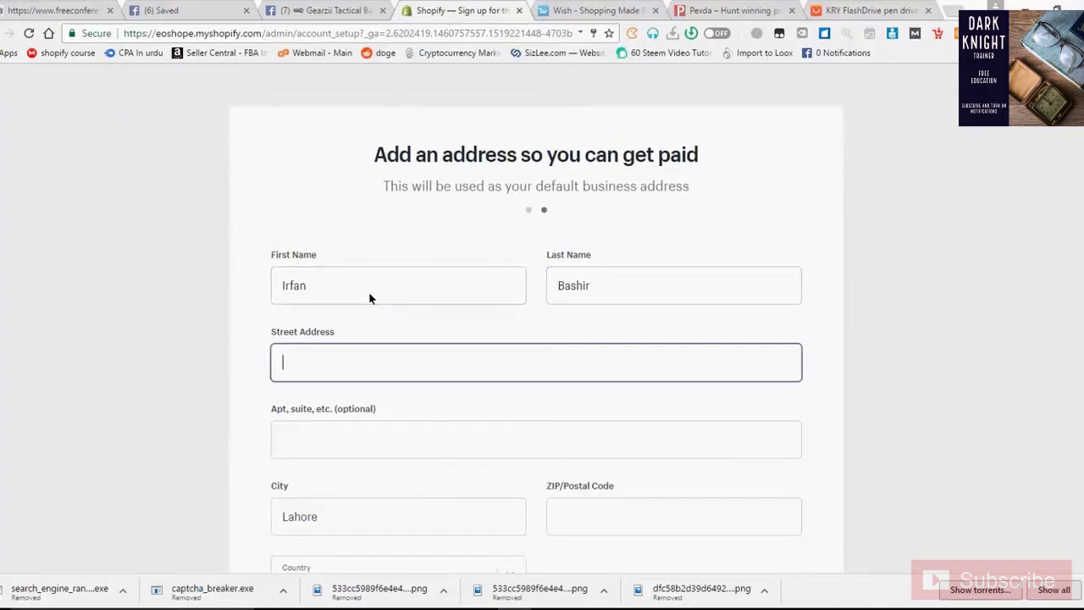
{"action": "type", "text": "Ir"}
{"action": "key", "text": "BackSpace"}
{"action": "key", "text": "BackSpace"}
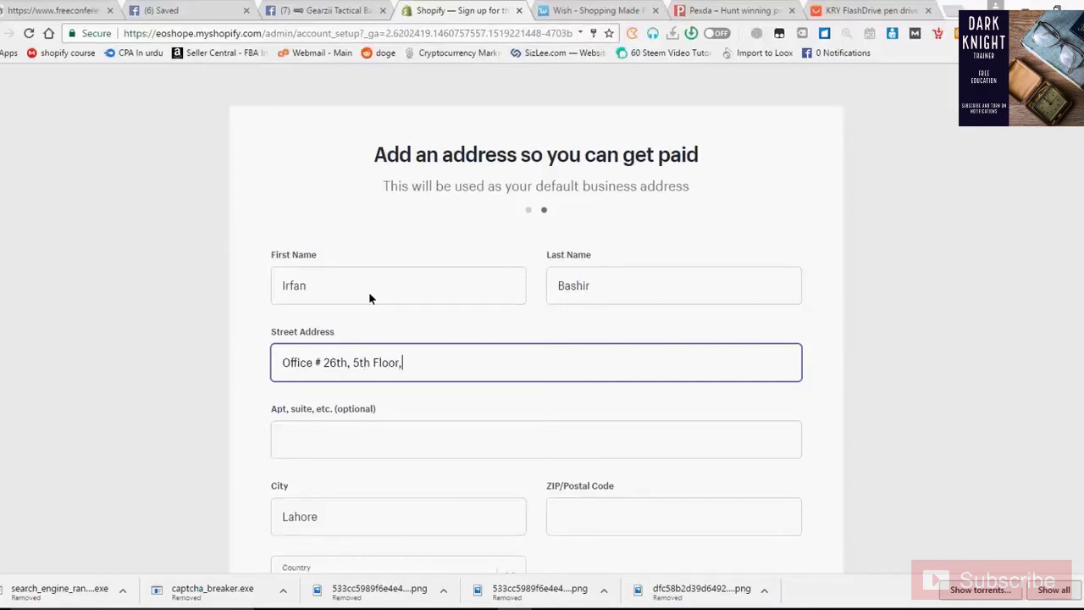
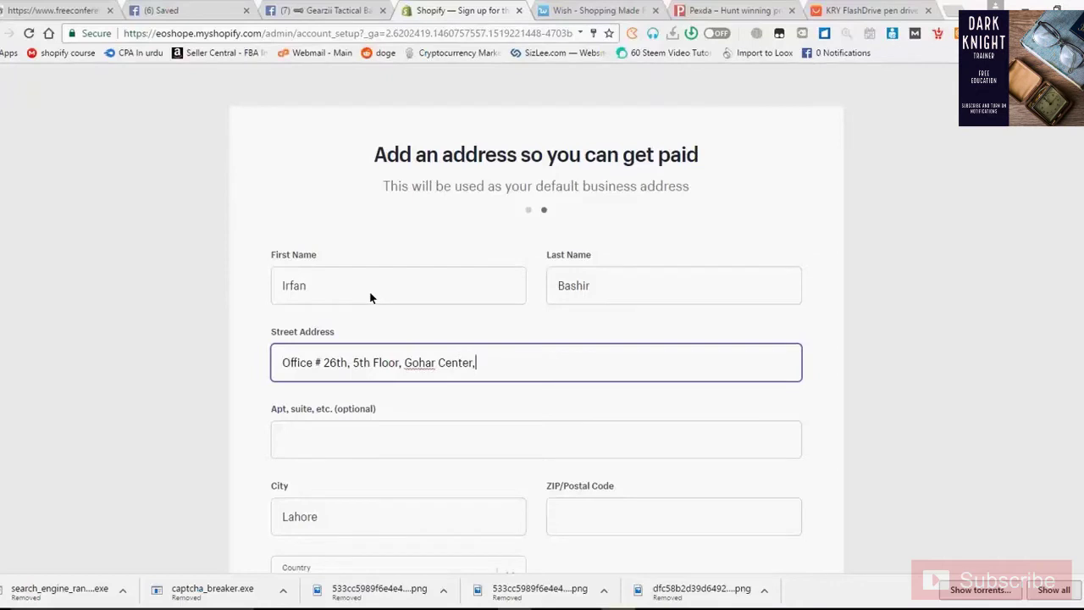
Fill in the postal code and the business phone number
{"action": "scroll", "coordinate": [369, 296], "scroll_direction": "down", "scroll_amount": 1}
{"action": "scroll", "coordinate": [370, 297], "scroll_direction": "down", "scroll_amount": 2}
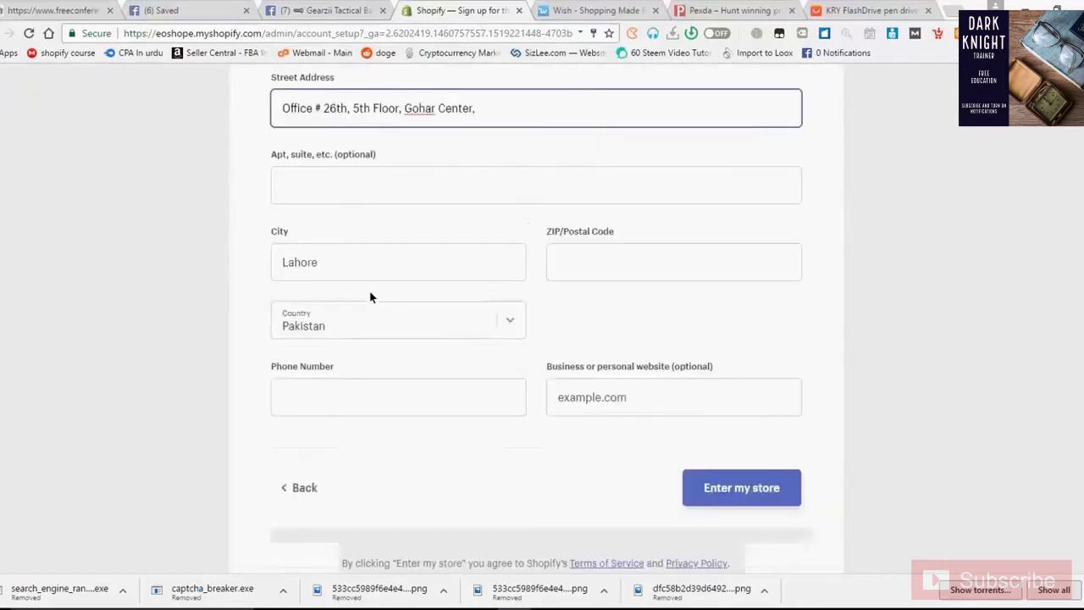
{"action": "left_click", "coordinate": [661, 245]}
{"action": "type", "text": "54600"}
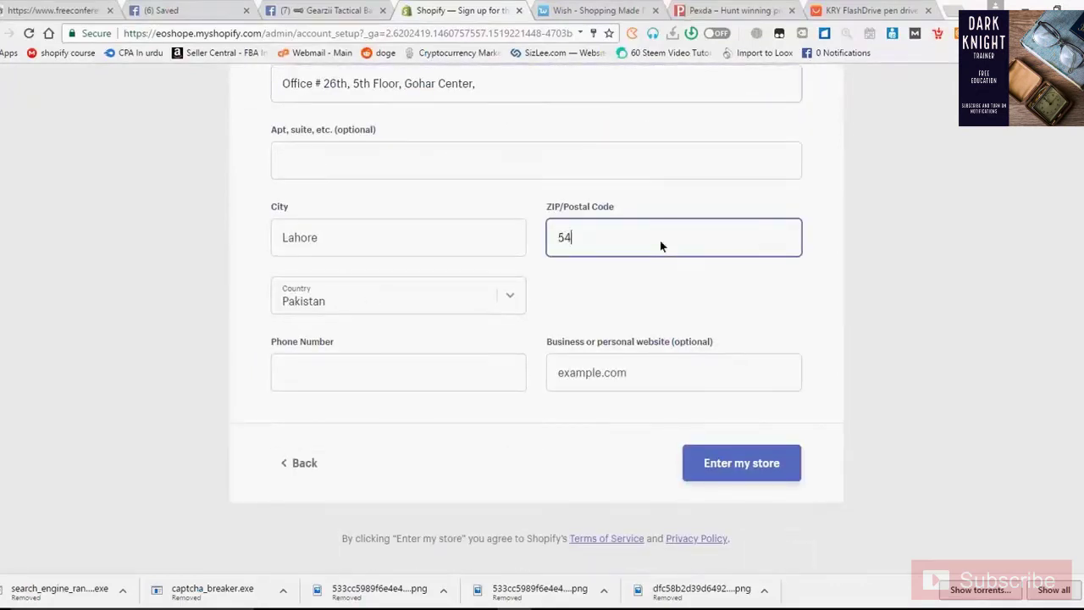
{"action": "key", "text": "Tab"}
{"action": "key", "text": "Tab"}
{"action": "key", "text": "Tab"}
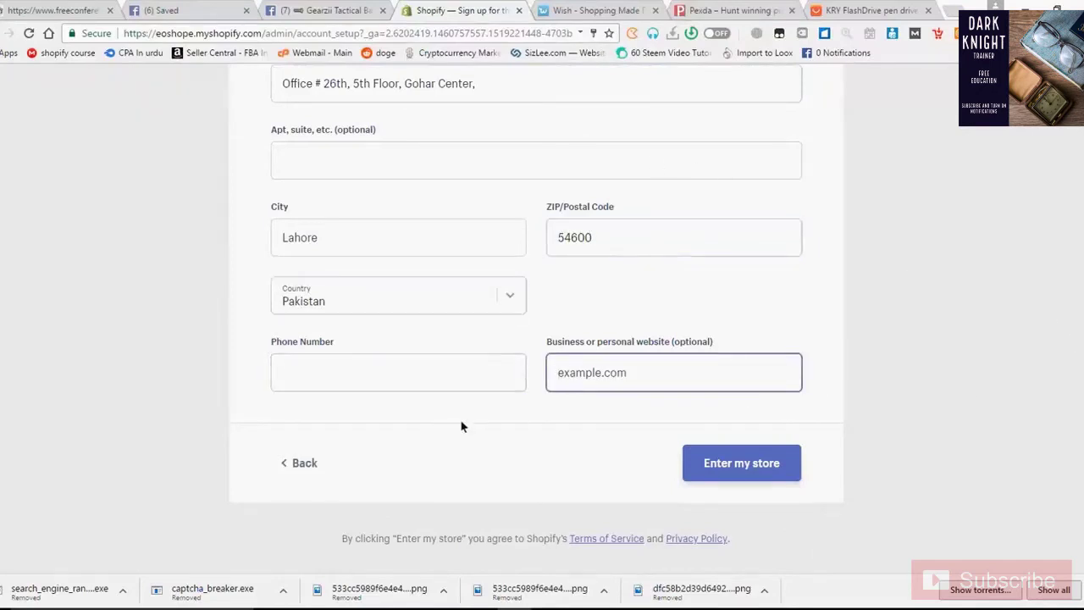
{"action": "left_click", "coordinate": [417, 387]}
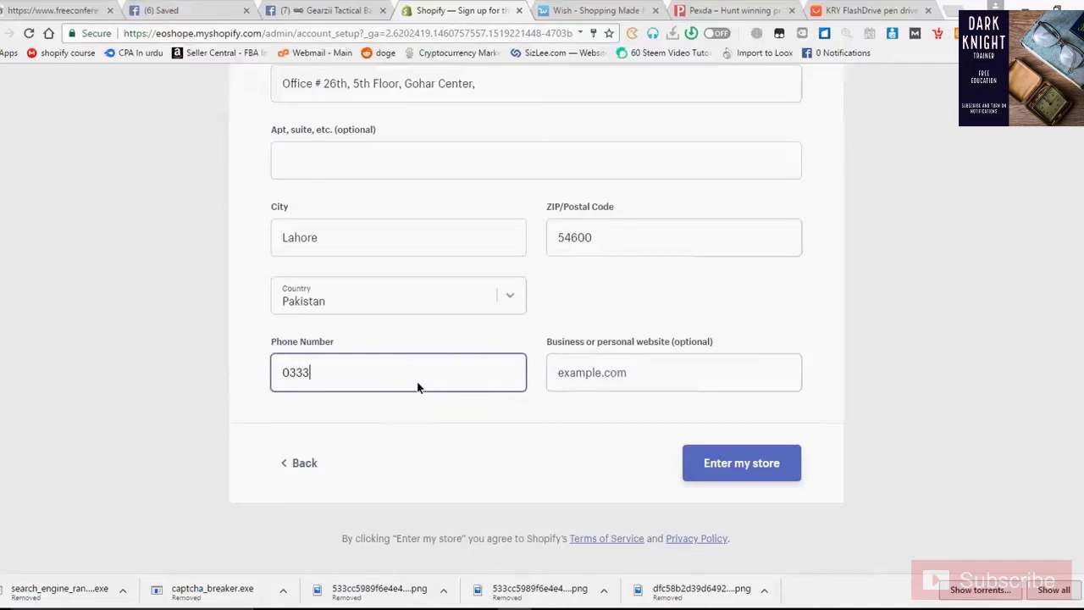
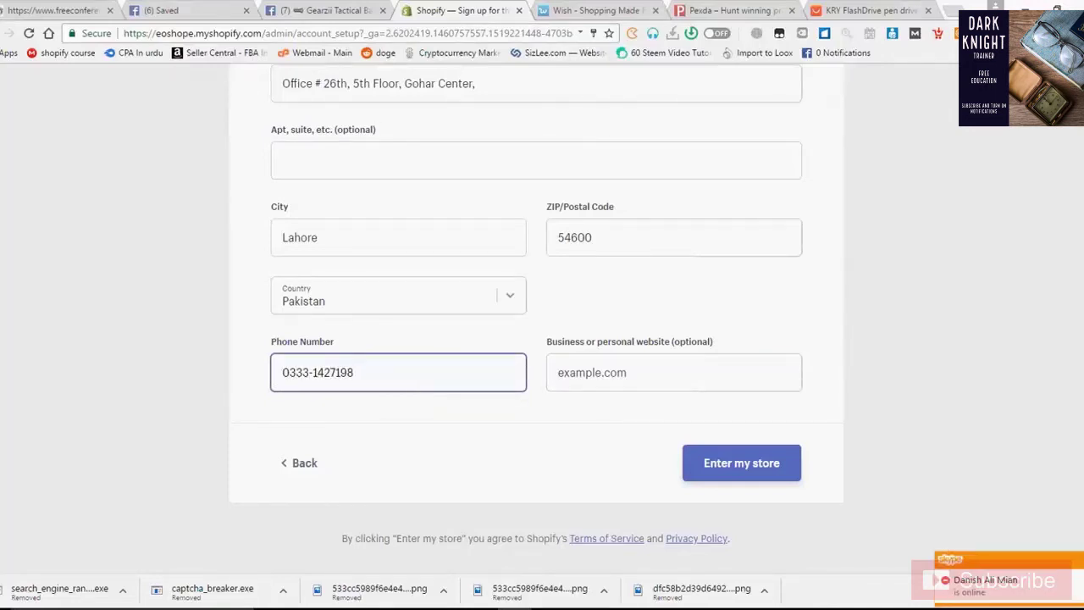
{"action": "left_click", "coordinate": [1056, 333]}
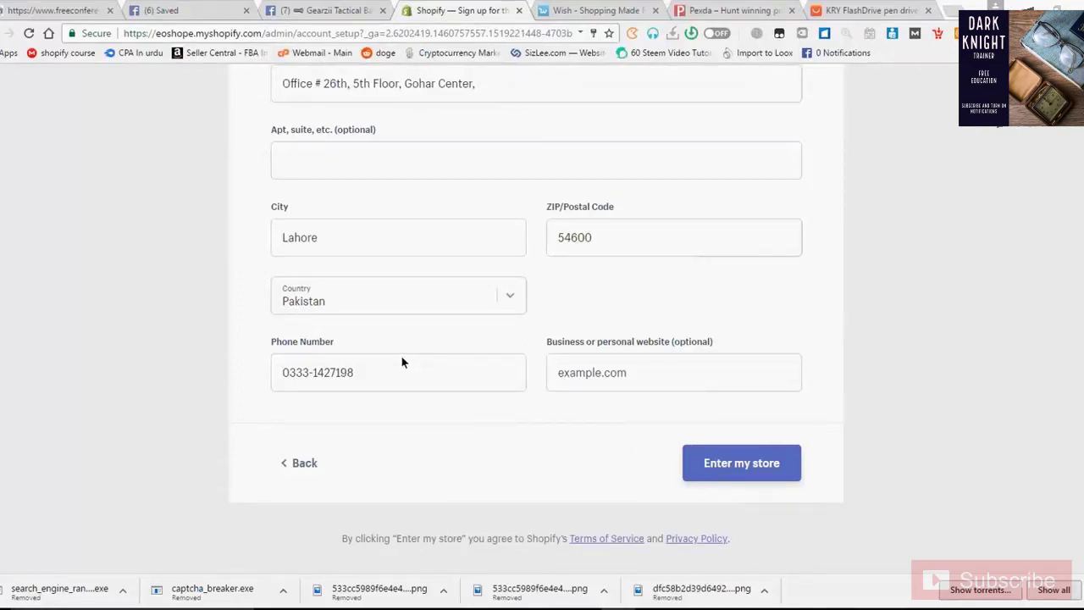
Review the completed address form and submit it with Enter my store
{"action": "scroll", "coordinate": [414, 339], "scroll_direction": "up", "scroll_amount": 1}
{"action": "scroll", "coordinate": [413, 339], "scroll_direction": "up", "scroll_amount": 3}
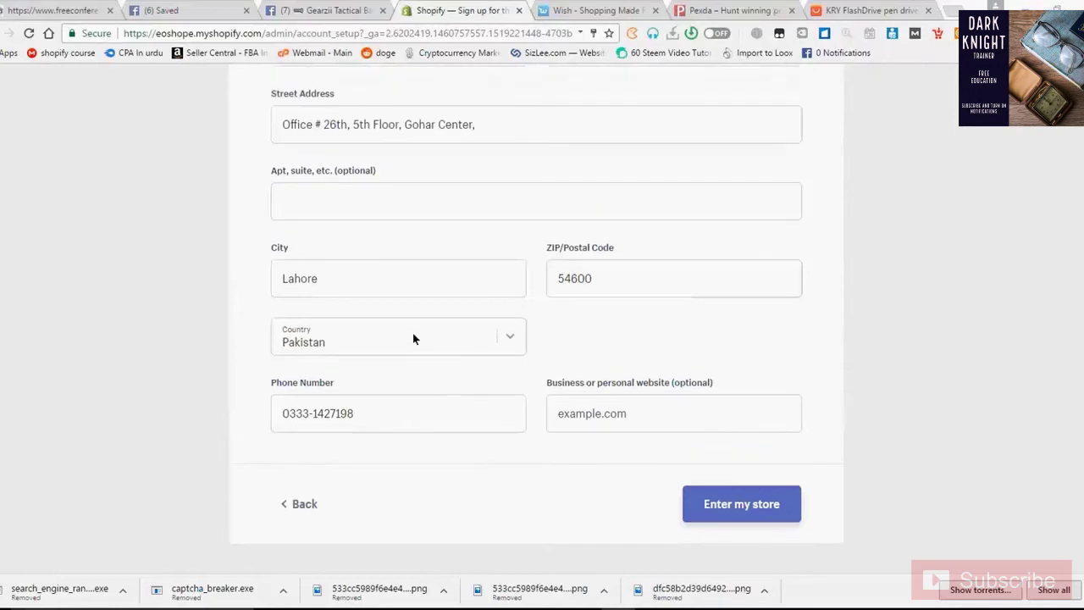
{"action": "scroll", "coordinate": [414, 339], "scroll_direction": "up", "scroll_amount": 1}
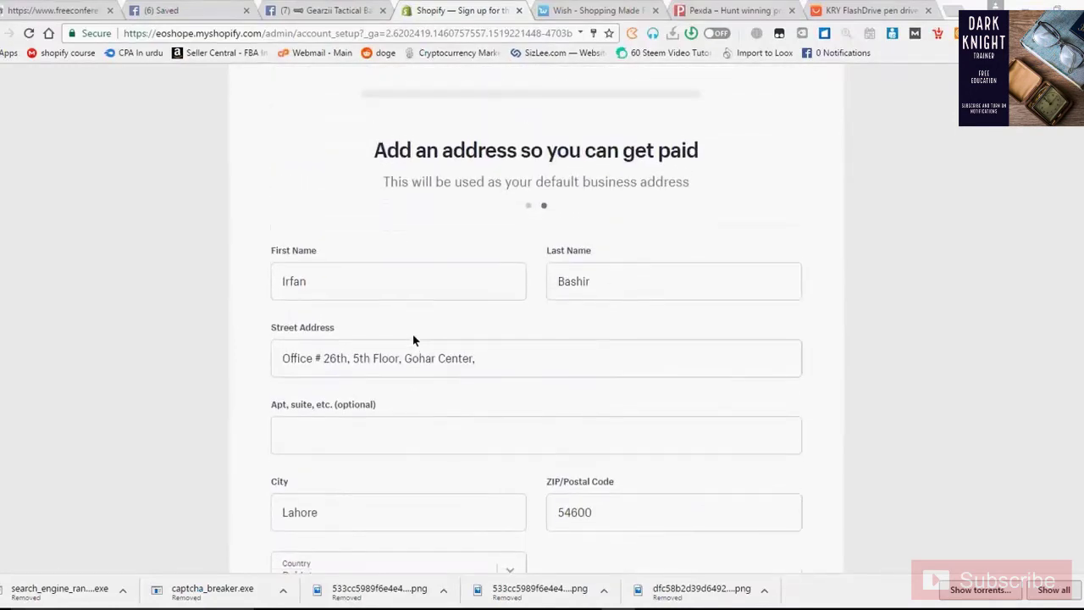
{"action": "scroll", "coordinate": [412, 339], "scroll_direction": "down", "scroll_amount": 3}
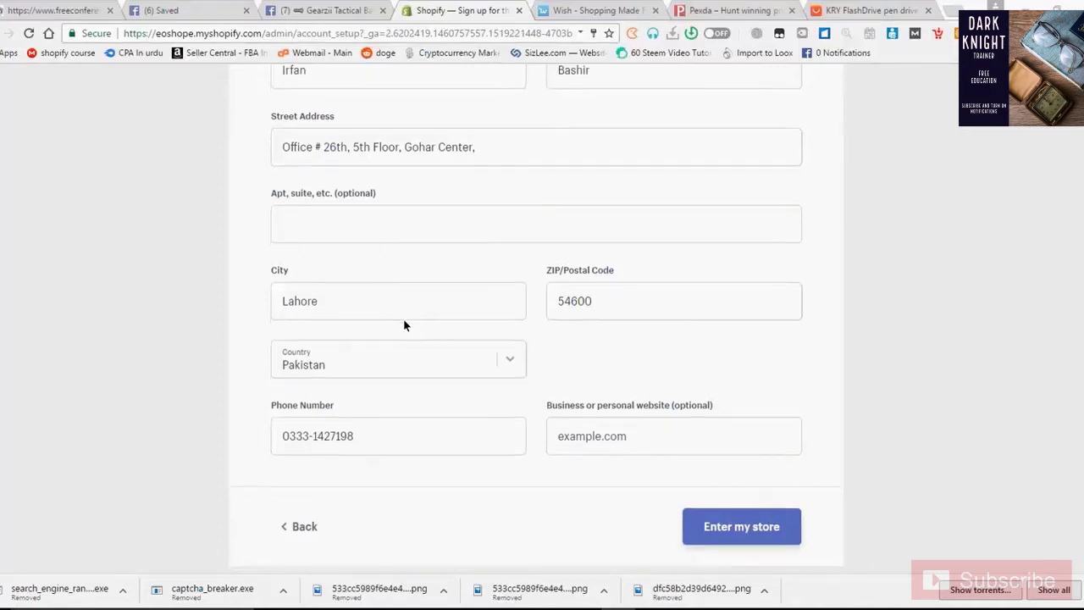
{"action": "scroll", "coordinate": [403, 319], "scroll_direction": "down", "scroll_amount": 1}
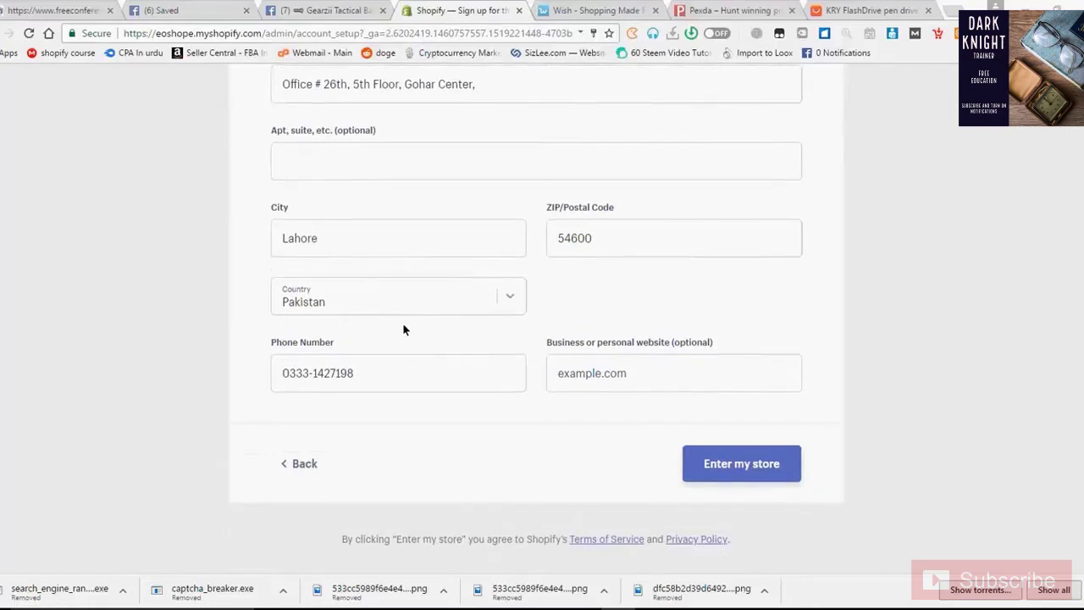
{"action": "scroll", "coordinate": [403, 322], "scroll_direction": "up", "scroll_amount": 3}
{"action": "scroll", "coordinate": [402, 320], "scroll_direction": "up", "scroll_amount": 1}
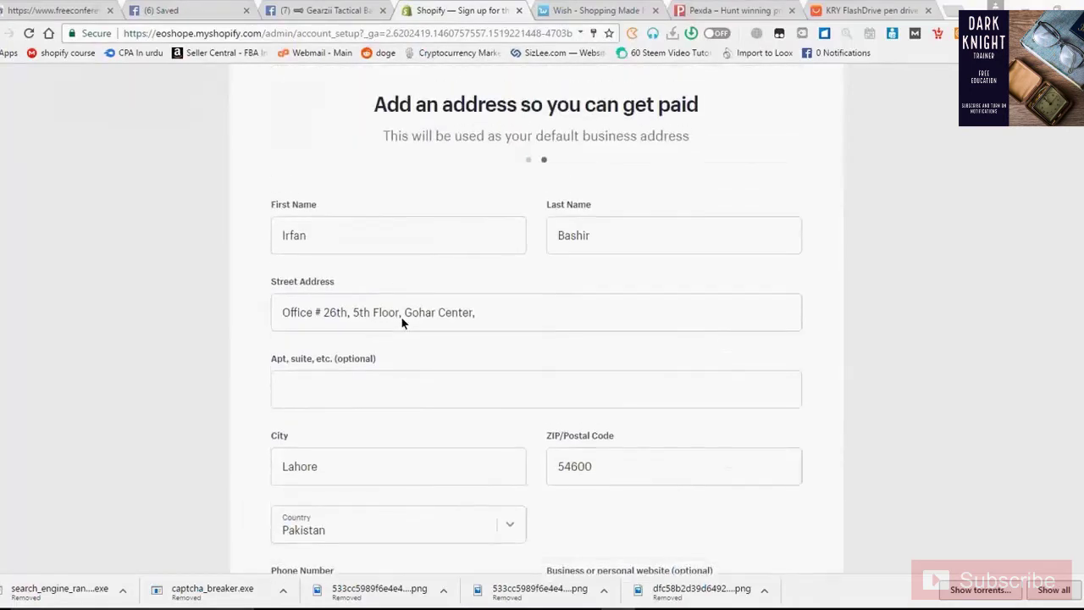
{"action": "scroll", "coordinate": [398, 326], "scroll_direction": "down", "scroll_amount": 1}
{"action": "scroll", "coordinate": [398, 328], "scroll_direction": "down", "scroll_amount": 3}
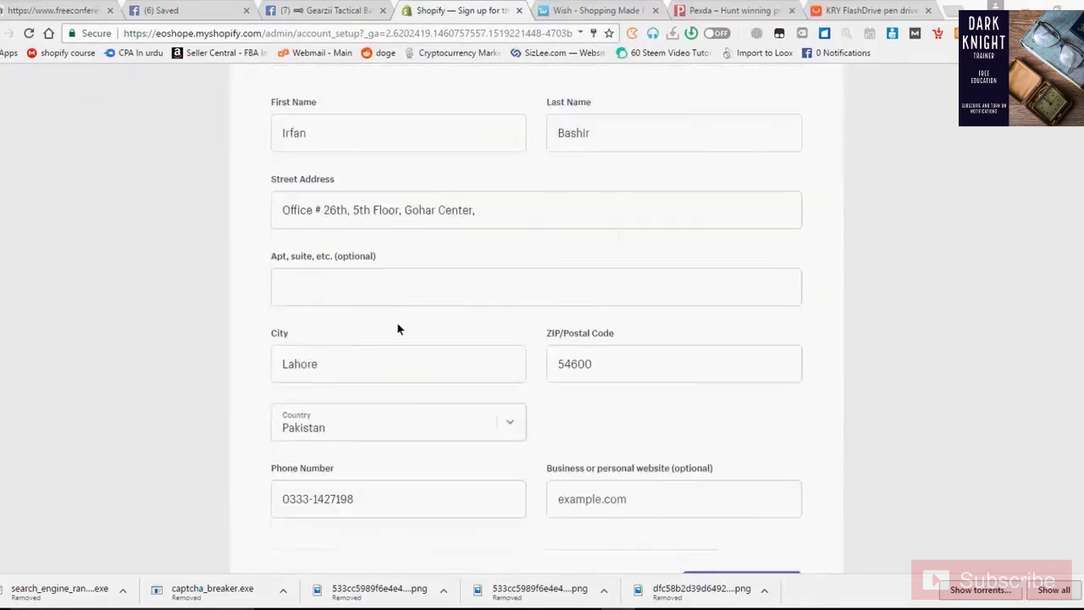
{"action": "left_click", "coordinate": [722, 471]}
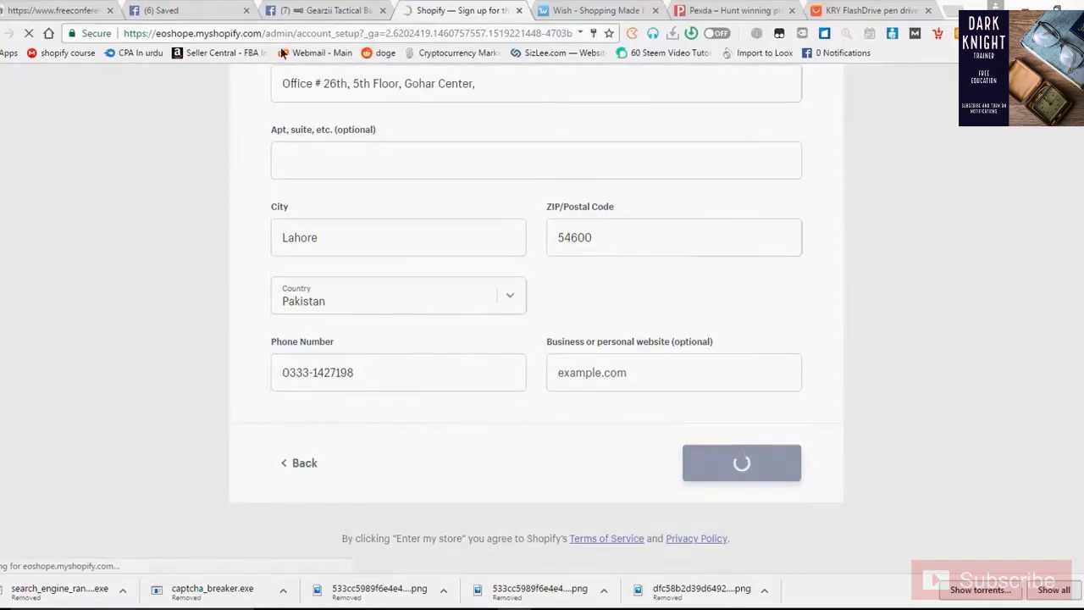
Close the Gearzii Tactical and Wish tabs and return to the EOshope admin tab
{"action": "left_click", "coordinate": [383, 11]}
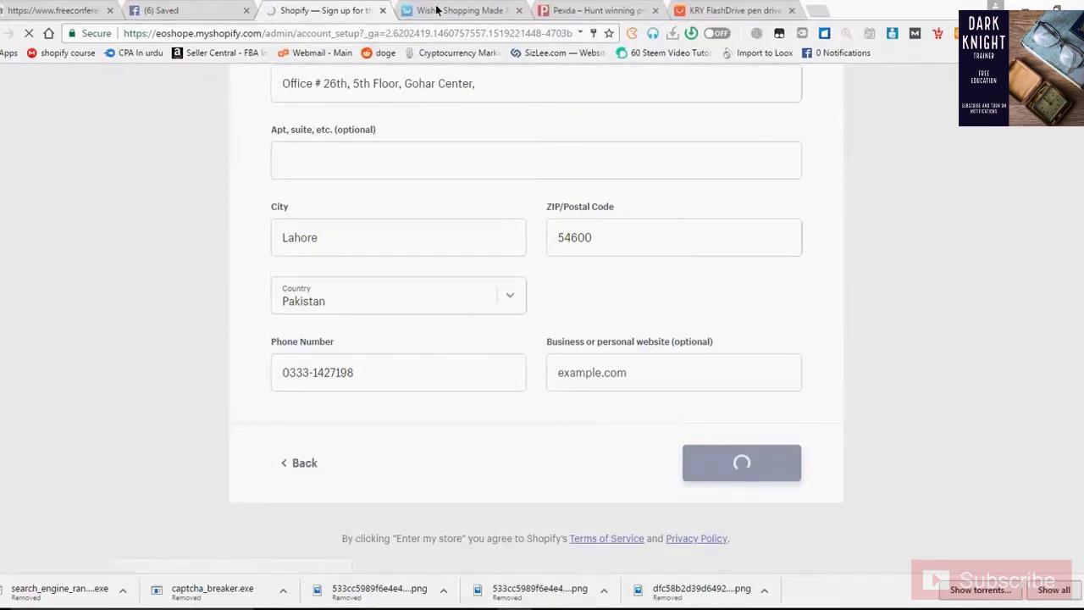
{"action": "left_click", "coordinate": [436, 11]}
{"action": "left_click", "coordinate": [385, 10]}
{"action": "left_click", "coordinate": [326, 10]}
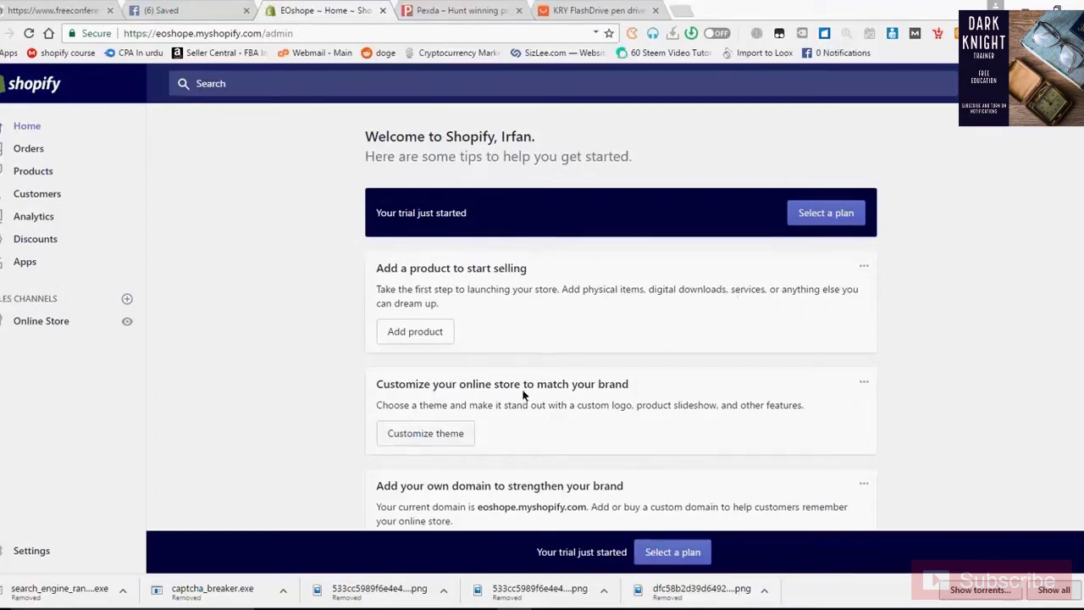
Browse the home page welcome tips, then bring up the store's plan selection page
{"action": "scroll", "coordinate": [525, 397], "scroll_direction": "down", "scroll_amount": 1}
{"action": "scroll", "coordinate": [524, 396], "scroll_direction": "down", "scroll_amount": 2}
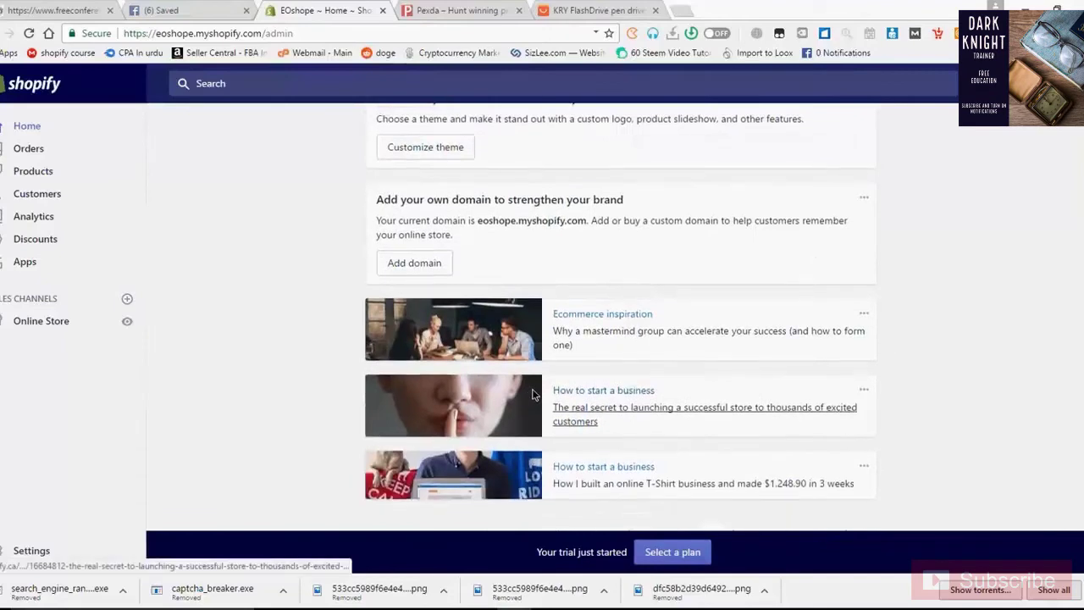
{"action": "scroll", "coordinate": [534, 394], "scroll_direction": "up", "scroll_amount": 3}
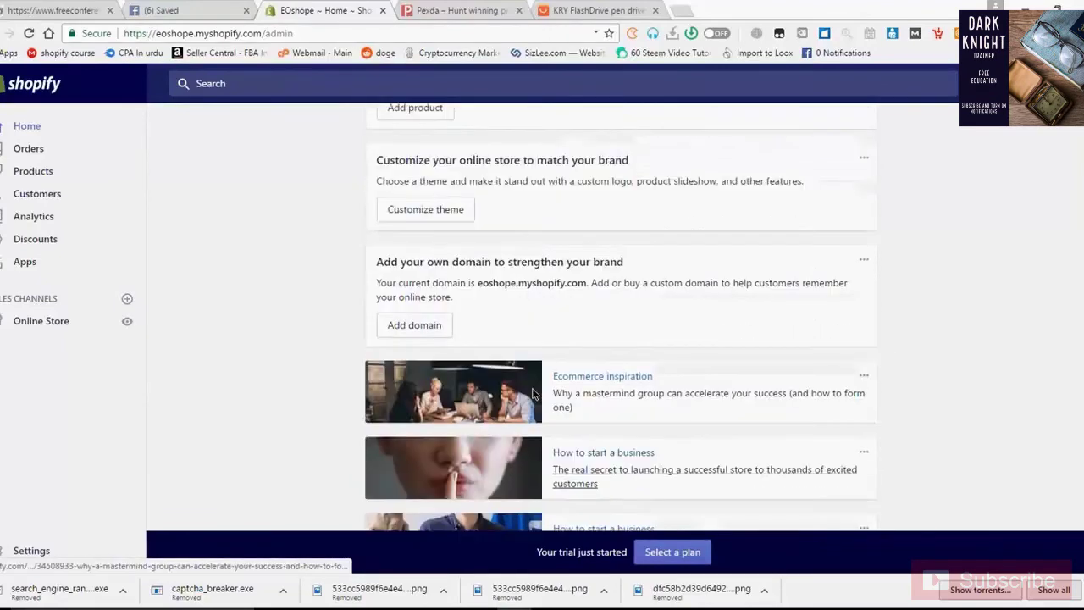
{"action": "scroll", "coordinate": [210, 326], "scroll_direction": "down", "scroll_amount": 3}
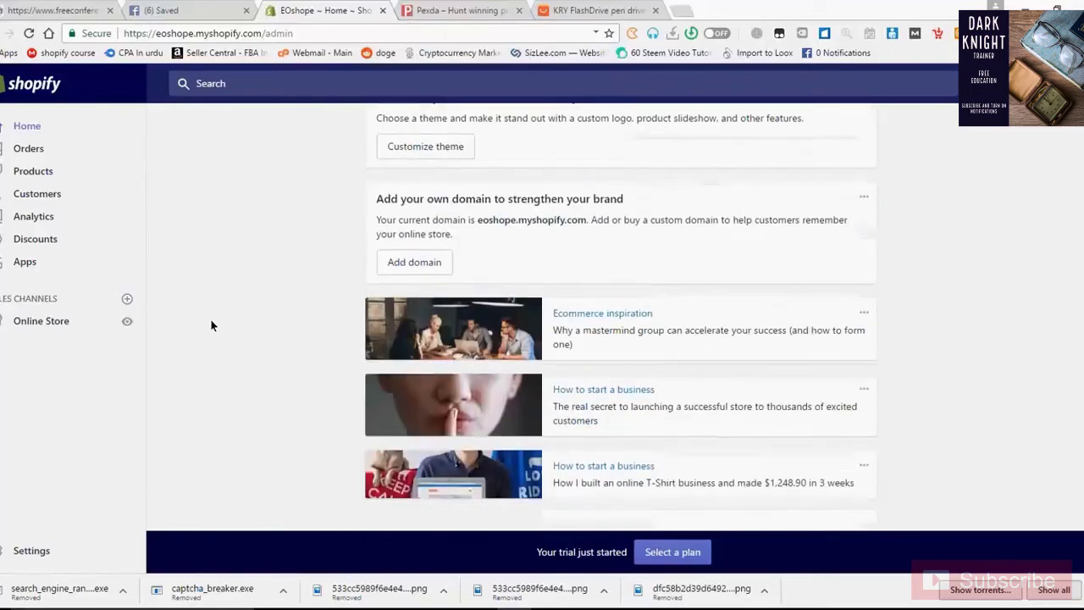
{"action": "scroll", "coordinate": [212, 324], "scroll_direction": "up", "scroll_amount": 1}
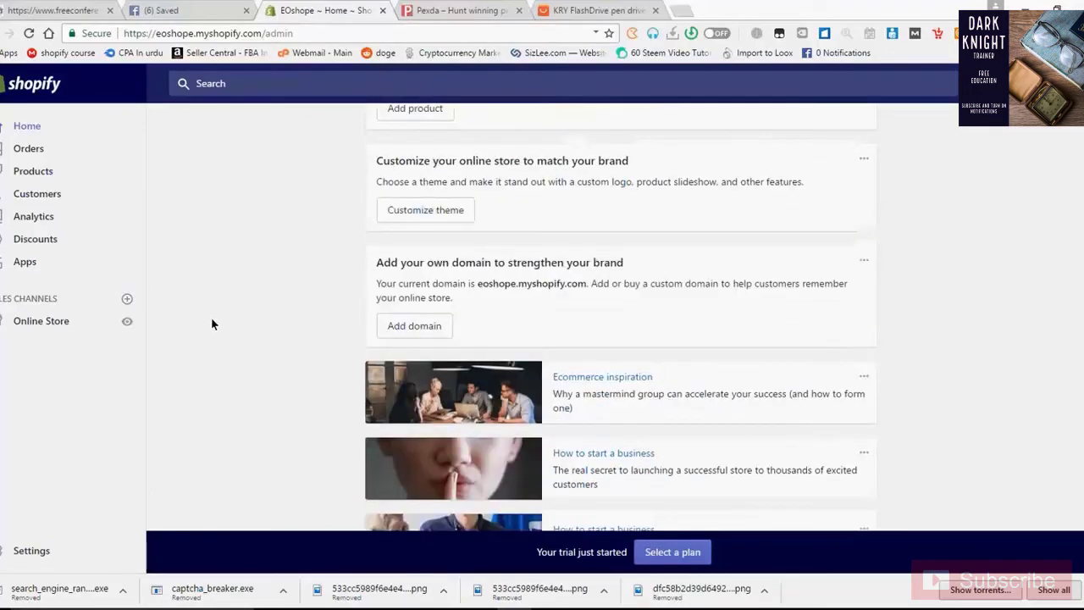
{"action": "scroll", "coordinate": [211, 317], "scroll_direction": "up", "scroll_amount": 2}
{"action": "scroll", "coordinate": [211, 316], "scroll_direction": "up", "scroll_amount": 2}
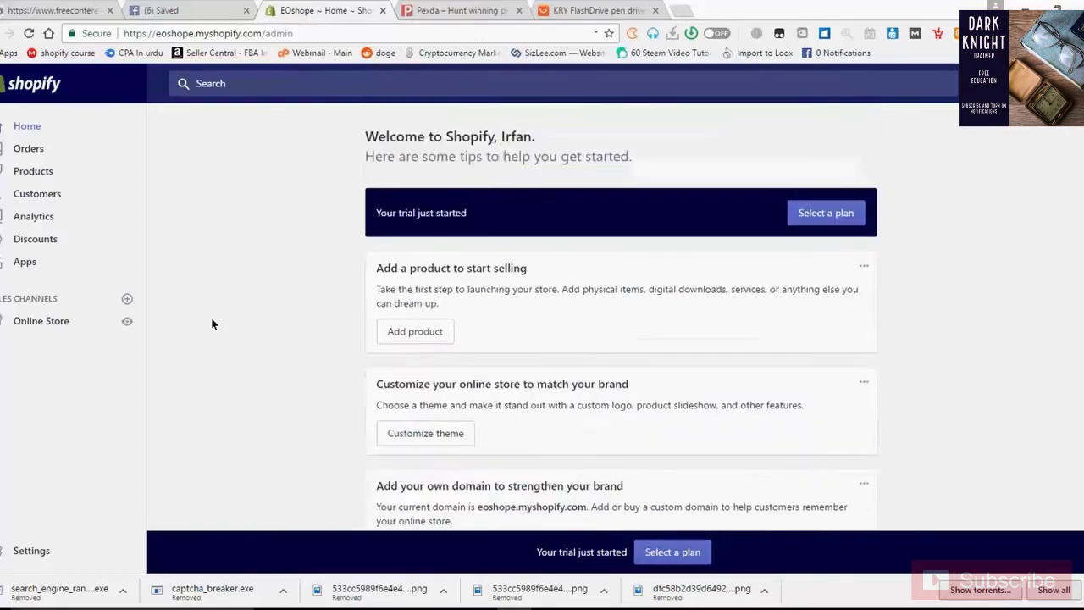
{"action": "scroll", "coordinate": [212, 322], "scroll_direction": "down", "scroll_amount": 1}
{"action": "scroll", "coordinate": [214, 330], "scroll_direction": "down", "scroll_amount": 3}
{"action": "scroll", "coordinate": [181, 297], "scroll_direction": "up", "scroll_amount": 4}
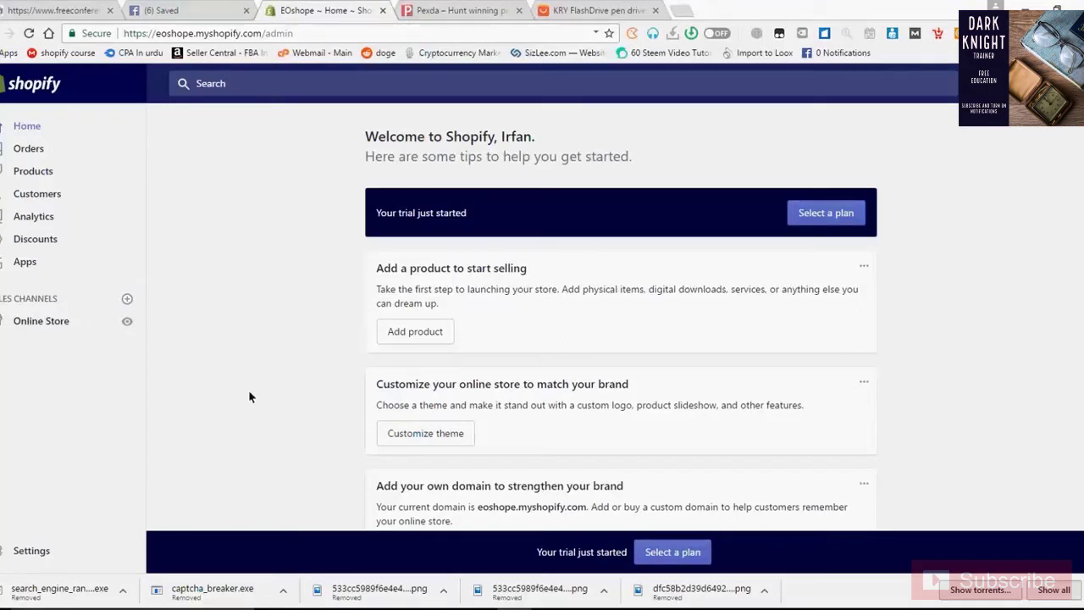
{"action": "left_click", "coordinate": [812, 222]}
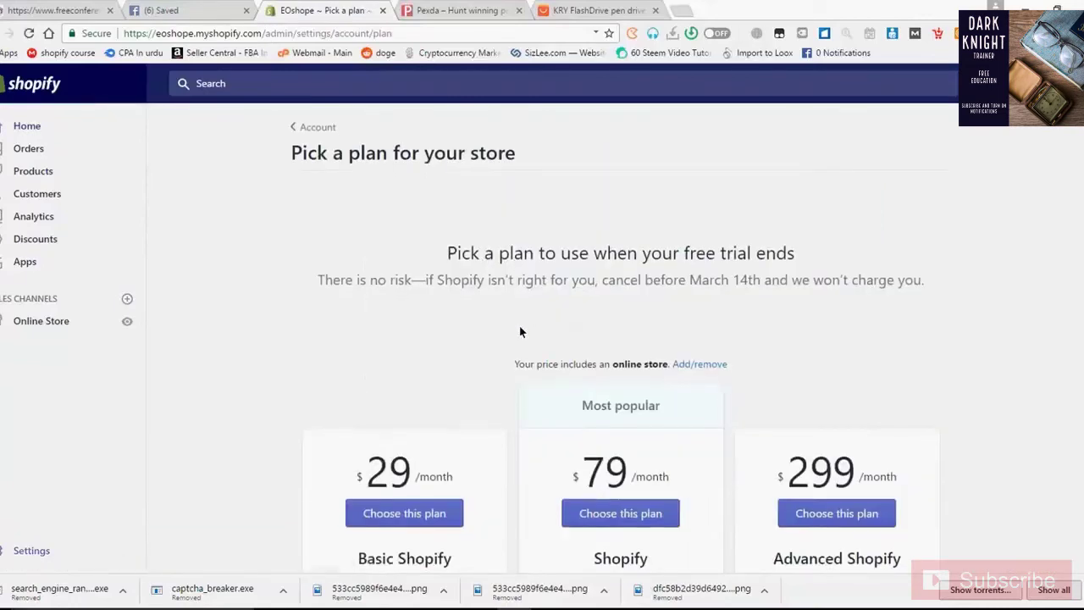
{"action": "scroll", "coordinate": [519, 325], "scroll_direction": "down", "scroll_amount": 2}
{"action": "scroll", "coordinate": [519, 332], "scroll_direction": "down", "scroll_amount": 2}
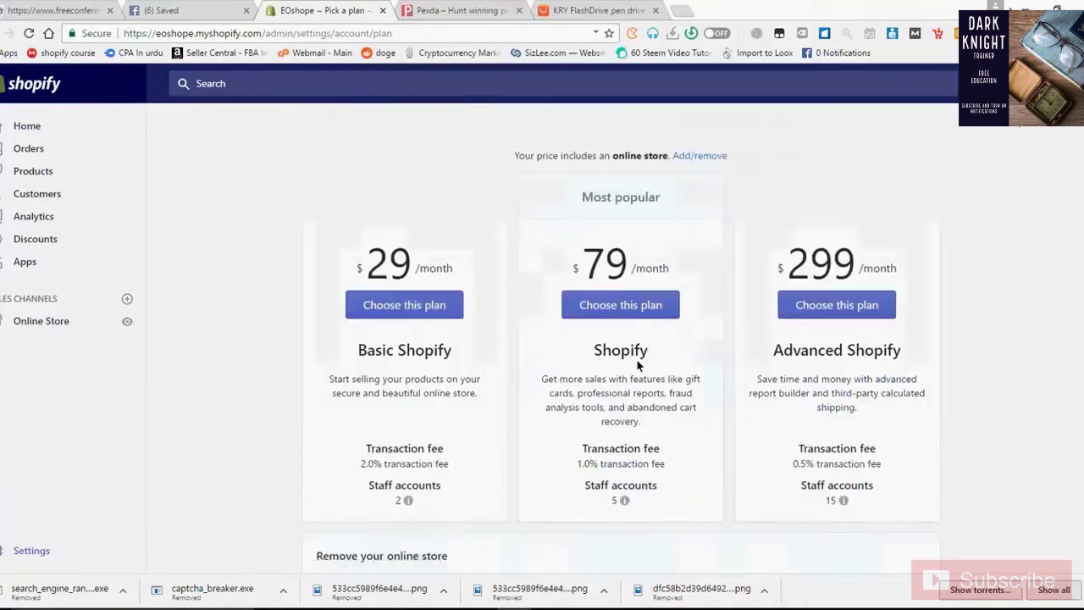
{"action": "scroll", "coordinate": [576, 364], "scroll_direction": "down", "scroll_amount": 1}
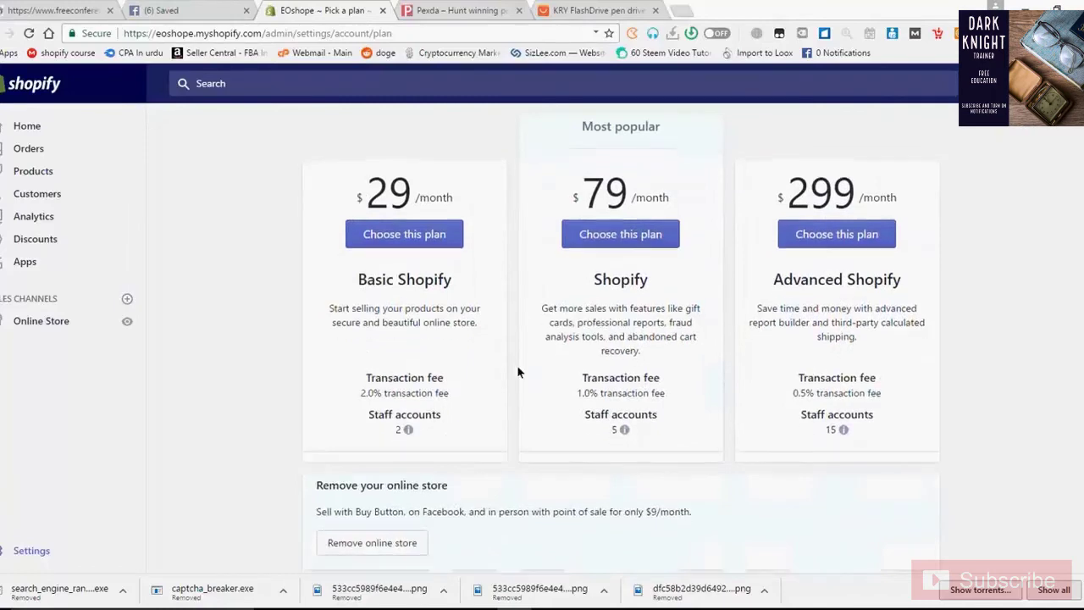
{"action": "scroll", "coordinate": [516, 365], "scroll_direction": "down", "scroll_amount": 1}
{"action": "scroll", "coordinate": [516, 365], "scroll_direction": "down", "scroll_amount": 1}
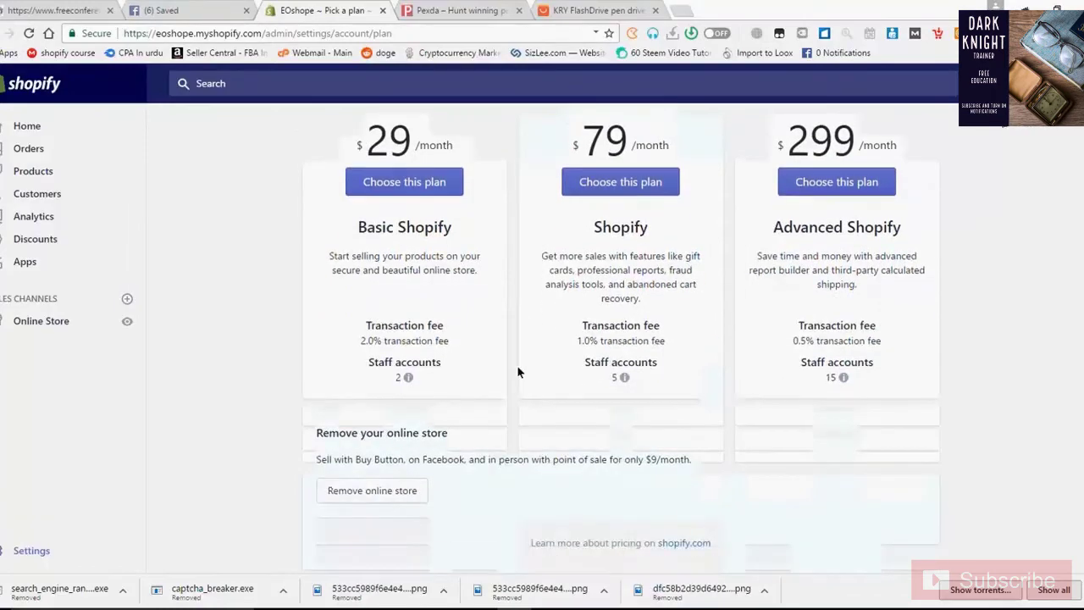
{"action": "triple_click", "coordinate": [472, 329]}
{"action": "scroll", "coordinate": [471, 325], "scroll_direction": "up", "scroll_amount": 5}
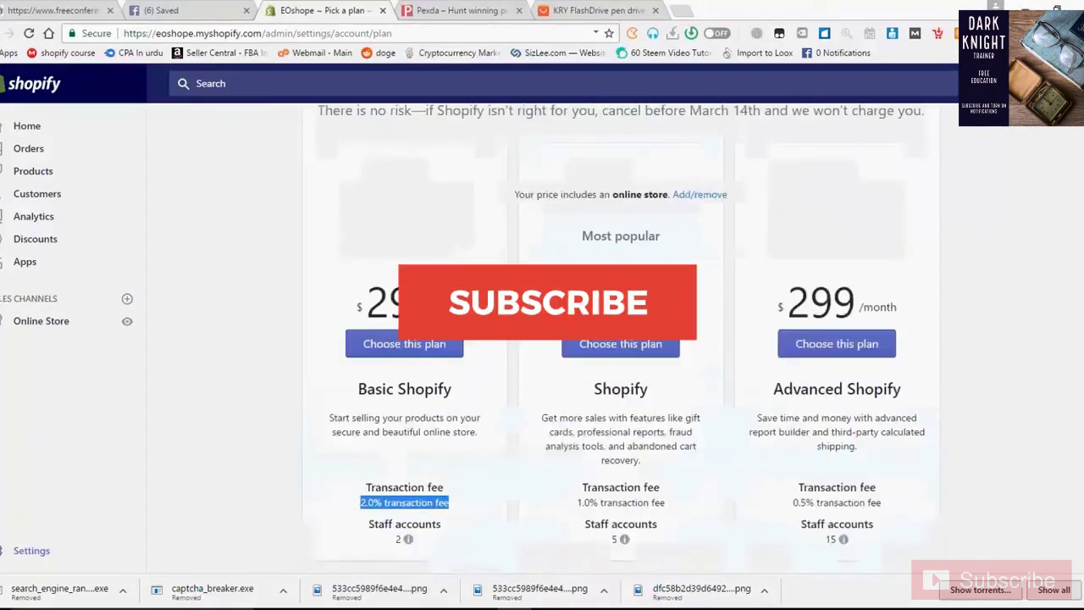
{"action": "triple_click", "coordinate": [481, 343]}
{"action": "scroll", "coordinate": [480, 343], "scroll_direction": "down", "scroll_amount": 3}
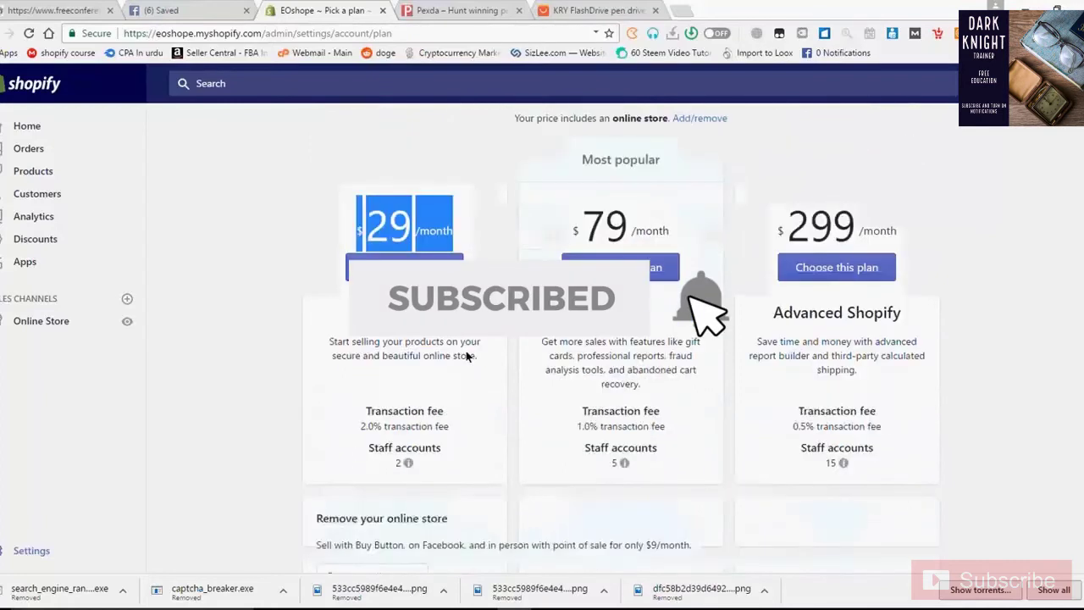
{"action": "scroll", "coordinate": [464, 349], "scroll_direction": "down", "scroll_amount": 1}
{"action": "triple_click", "coordinate": [454, 392]}
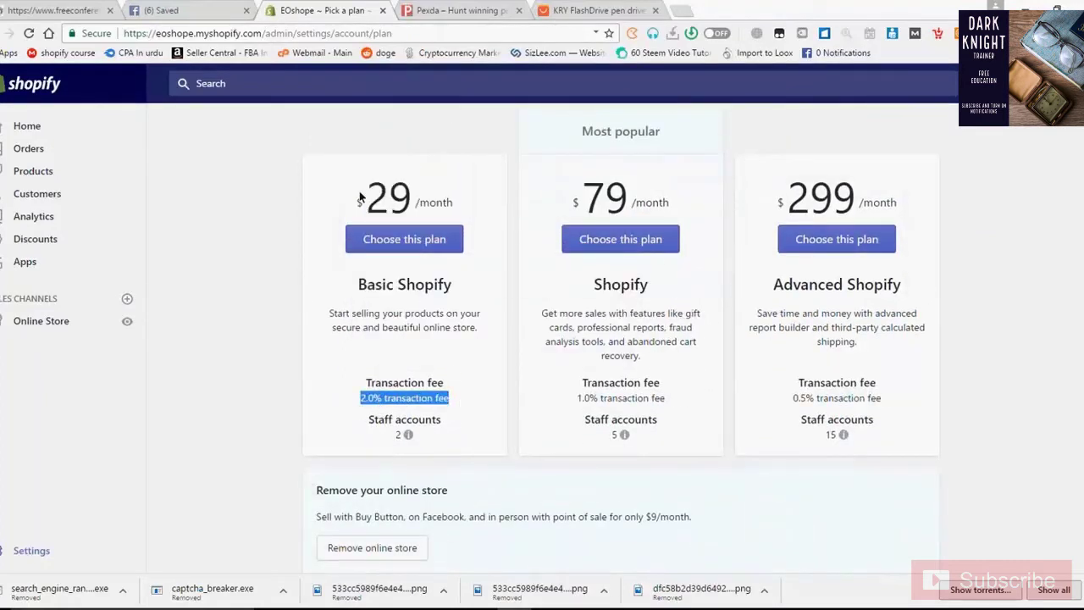
{"action": "left_click_drag", "start_coordinate": [361, 194], "coordinate": [453, 195]}
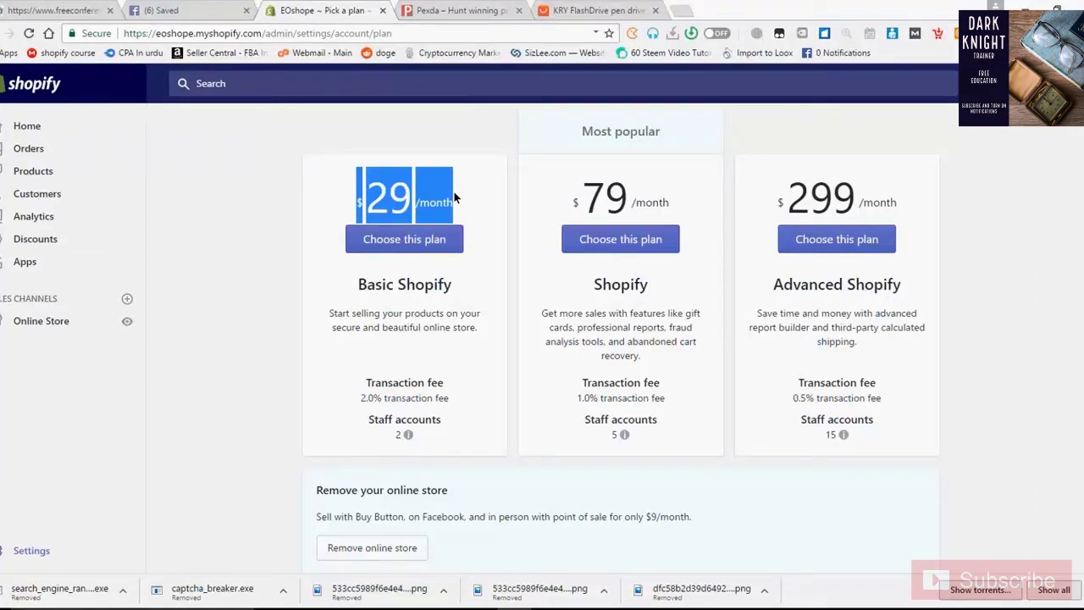
{"action": "left_click", "coordinate": [362, 394]}
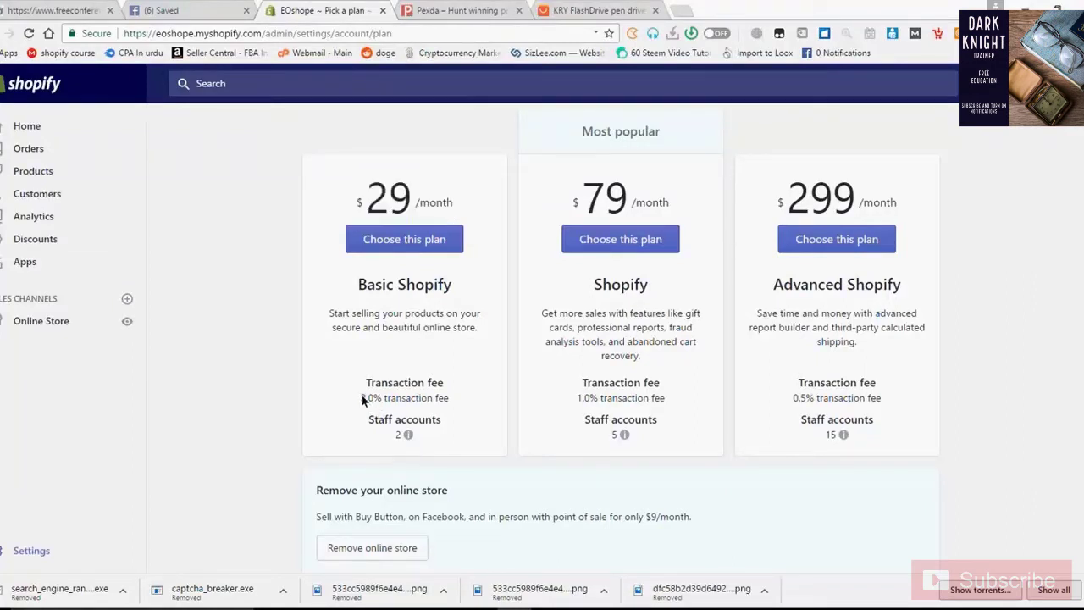
{"action": "triple_click", "coordinate": [433, 394]}
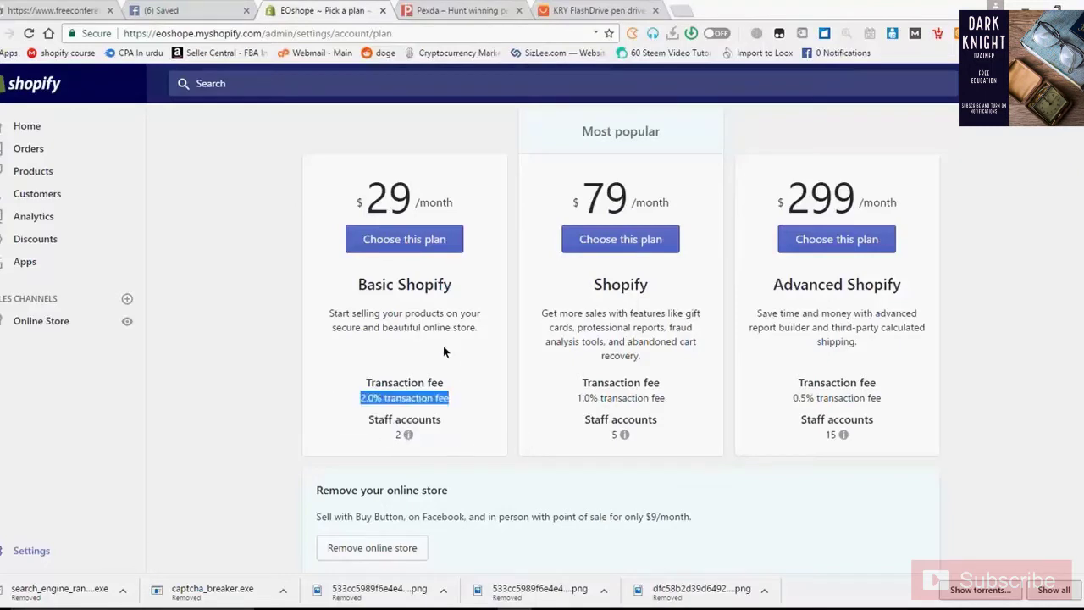
{"action": "scroll", "coordinate": [443, 346], "scroll_direction": "up", "scroll_amount": 1}
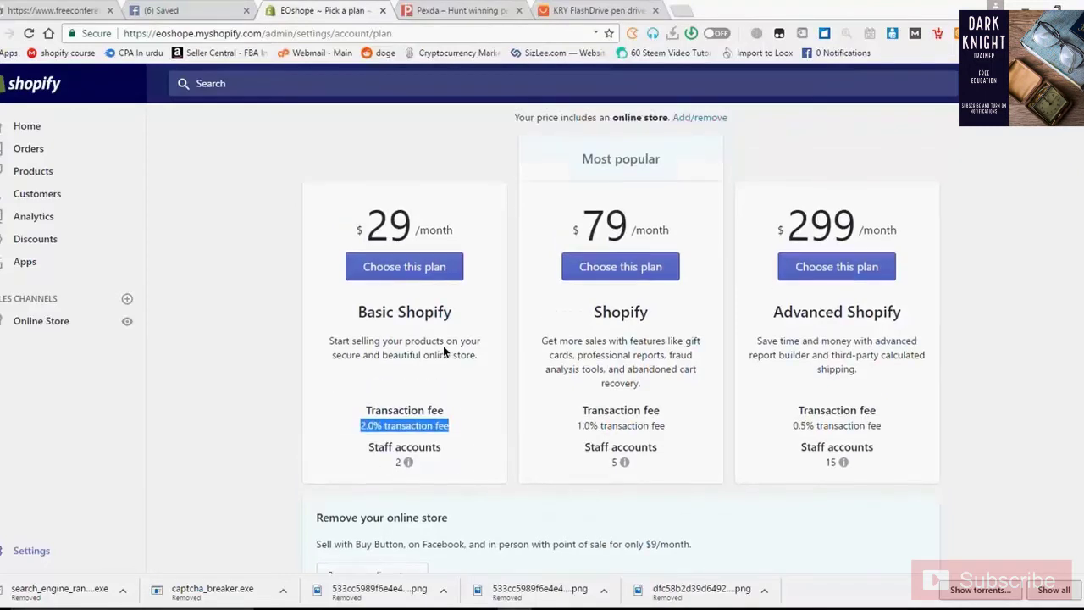
{"action": "scroll", "coordinate": [443, 346], "scroll_direction": "up", "scroll_amount": 2}
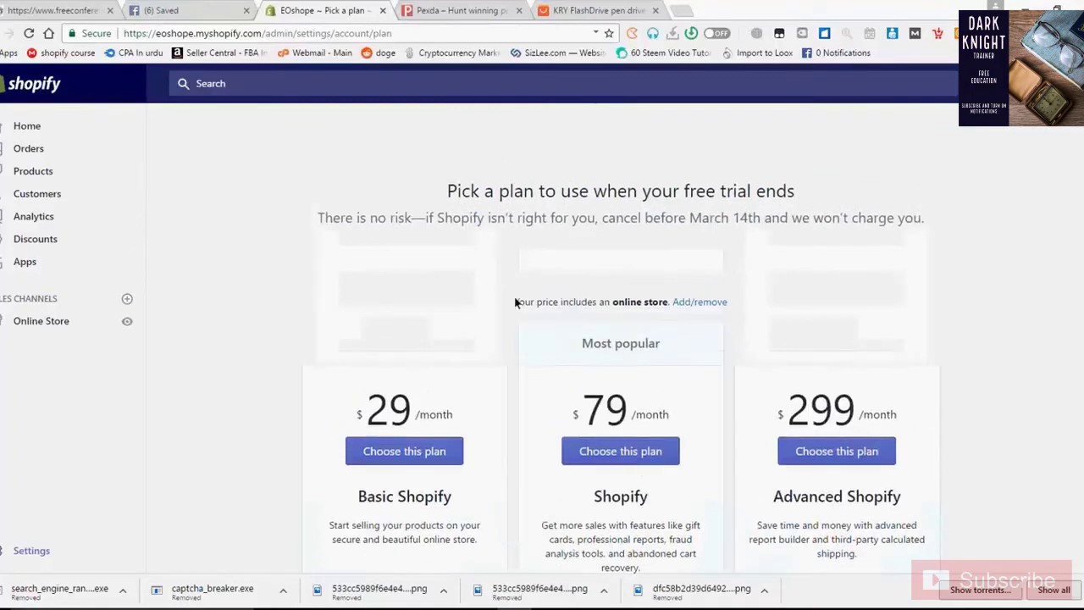
{"action": "scroll", "coordinate": [515, 303], "scroll_direction": "up", "scroll_amount": 1}
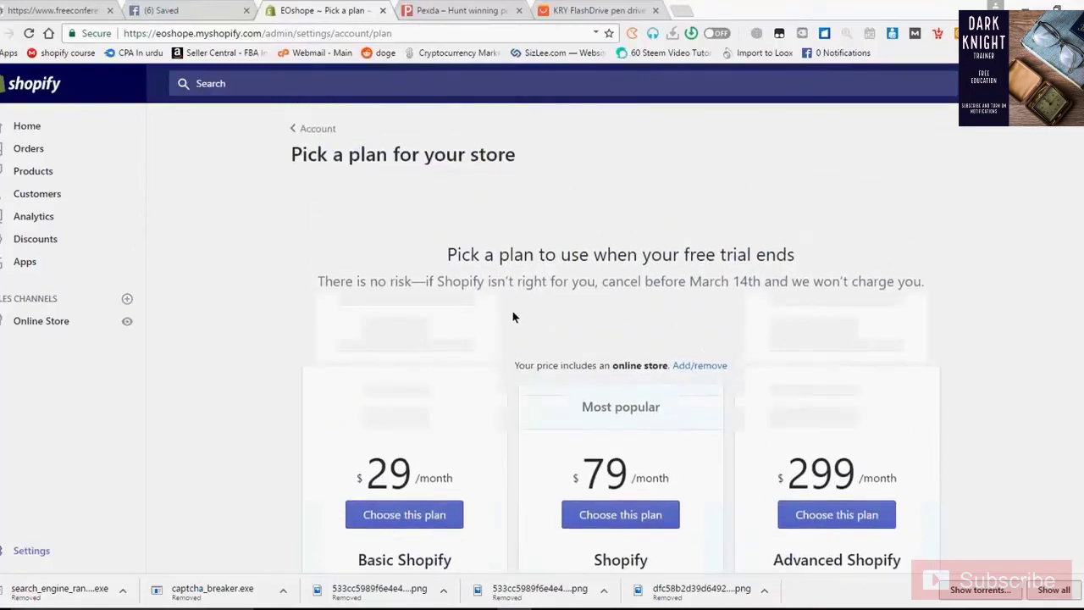
{"action": "scroll", "coordinate": [511, 319], "scroll_direction": "down", "scroll_amount": 4}
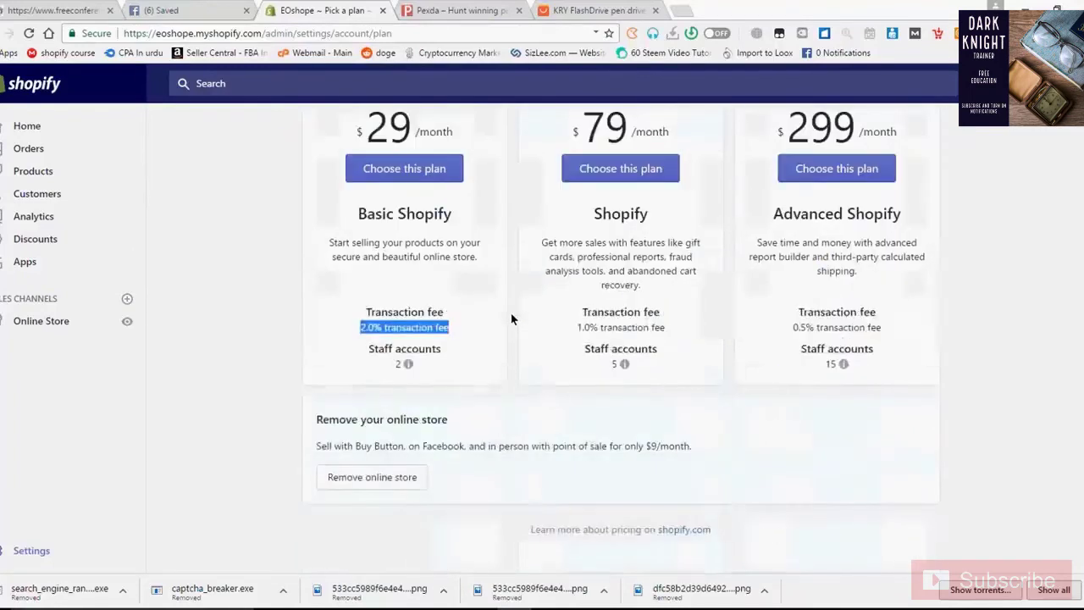
{"action": "scroll", "coordinate": [511, 319], "scroll_direction": "up", "scroll_amount": 4}
{"action": "scroll", "coordinate": [511, 320], "scroll_direction": "down", "scroll_amount": 2}
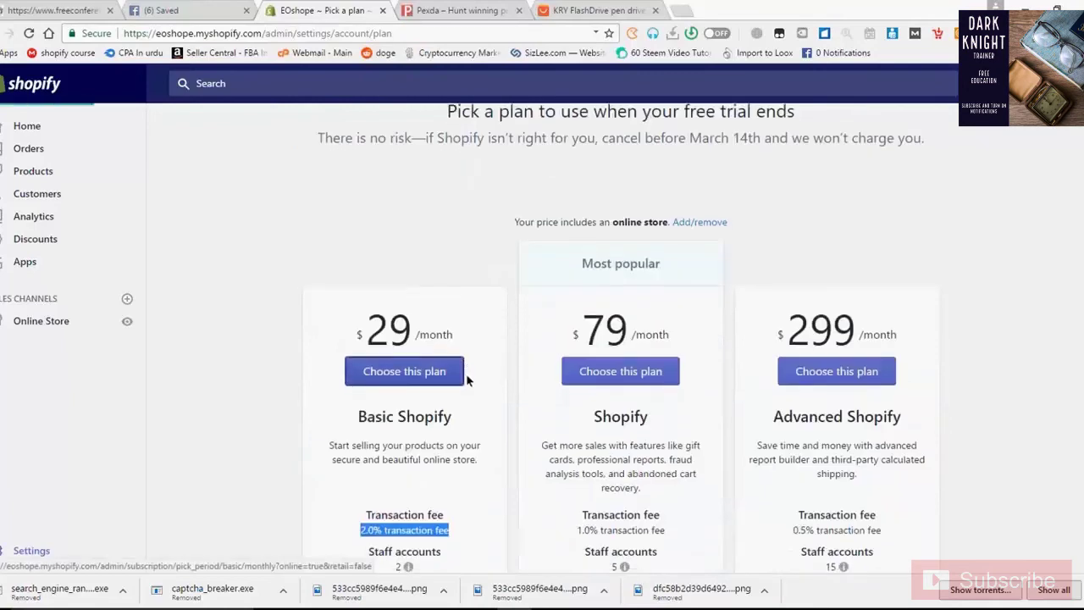
{"action": "scroll", "coordinate": [467, 382], "scroll_direction": "down", "scroll_amount": 1}
{"action": "scroll", "coordinate": [466, 382], "scroll_direction": "down", "scroll_amount": 2}
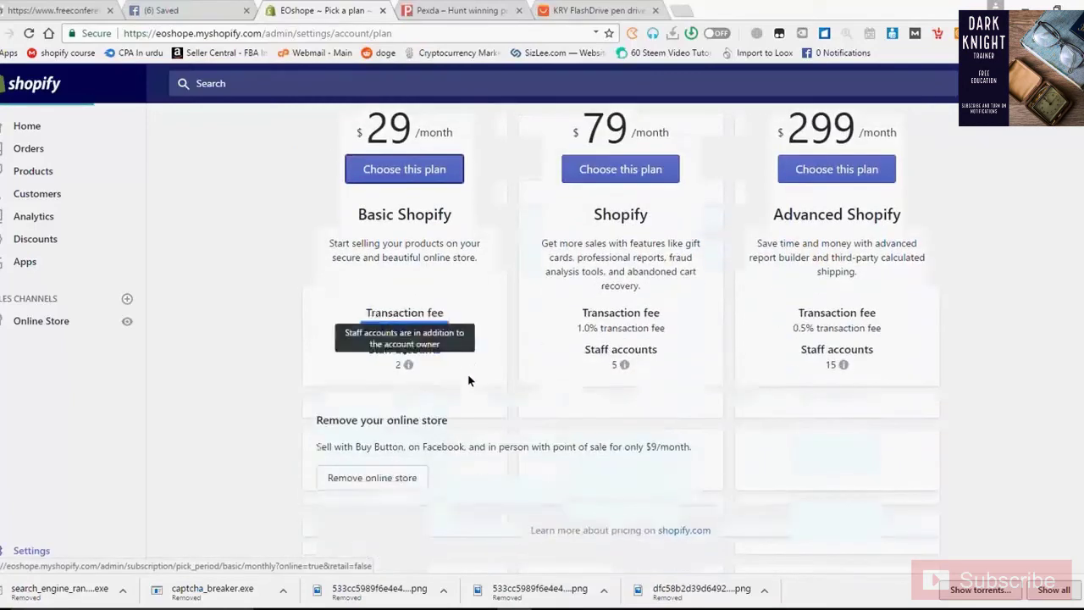
{"action": "scroll", "coordinate": [467, 374], "scroll_direction": "up", "scroll_amount": 2}
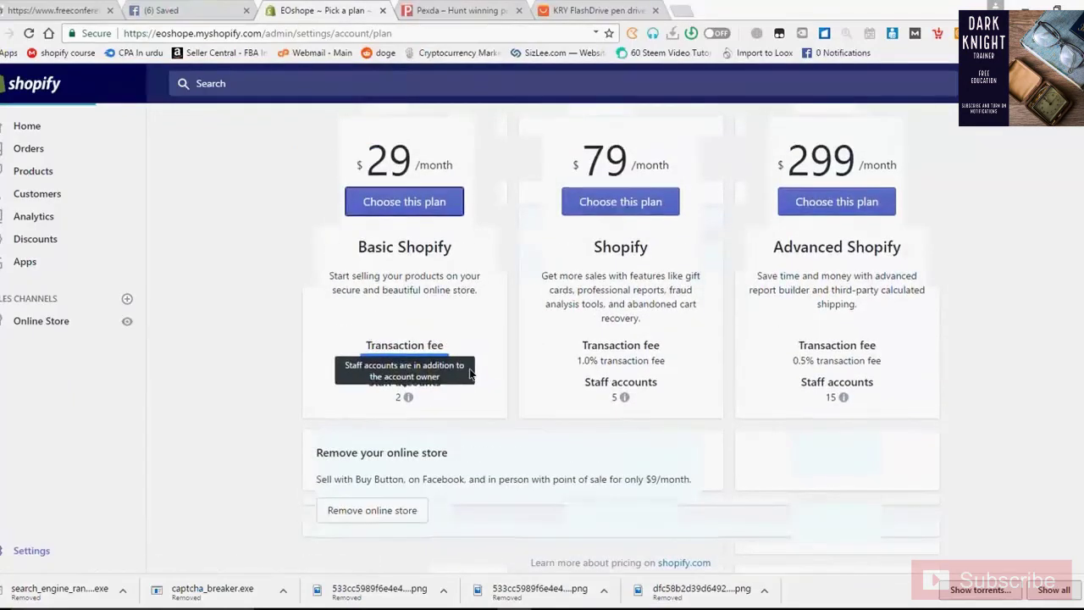
{"action": "scroll", "coordinate": [471, 373], "scroll_direction": "up", "scroll_amount": 2}
Choose the Basic Shopify plan and review its $29.00 monthly billing details
{"action": "left_click", "coordinate": [464, 301]}
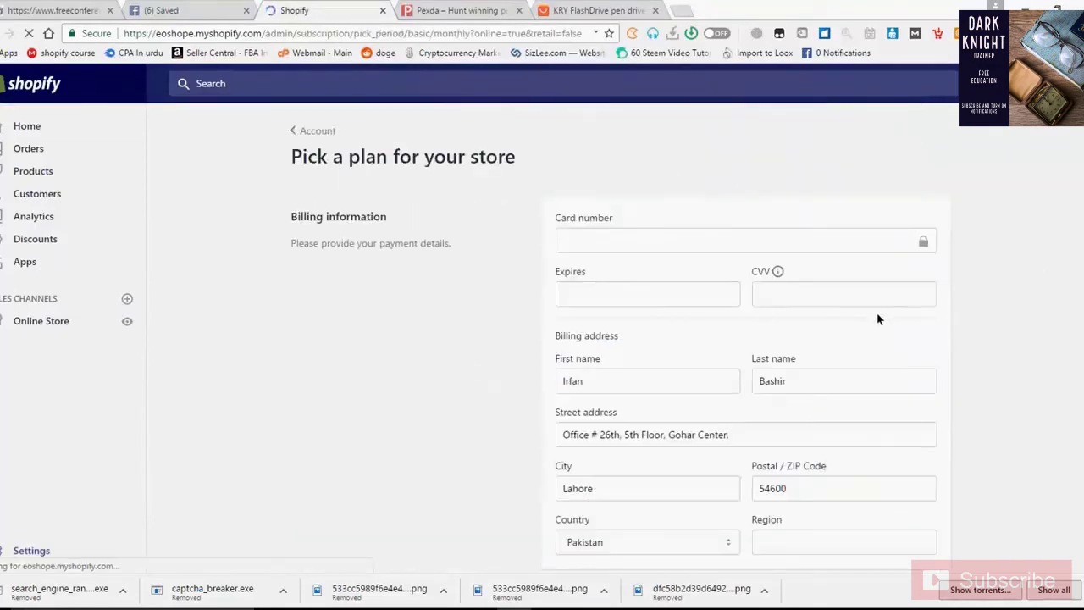
{"action": "scroll", "coordinate": [876, 314], "scroll_direction": "down", "scroll_amount": 1}
{"action": "scroll", "coordinate": [876, 319], "scroll_direction": "down", "scroll_amount": 2}
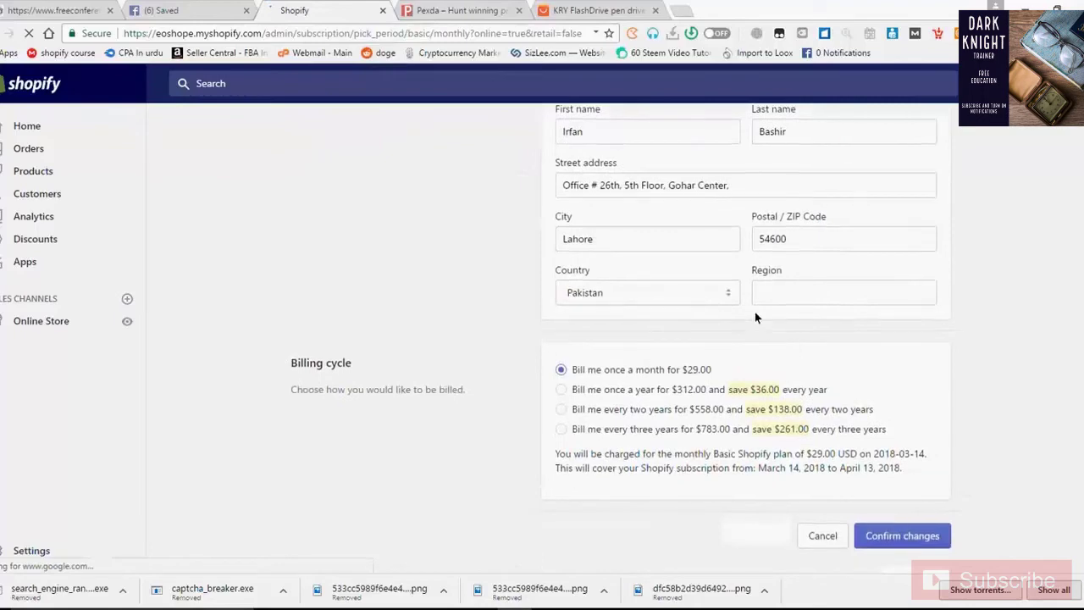
{"action": "scroll", "coordinate": [754, 312], "scroll_direction": "up", "scroll_amount": 3}
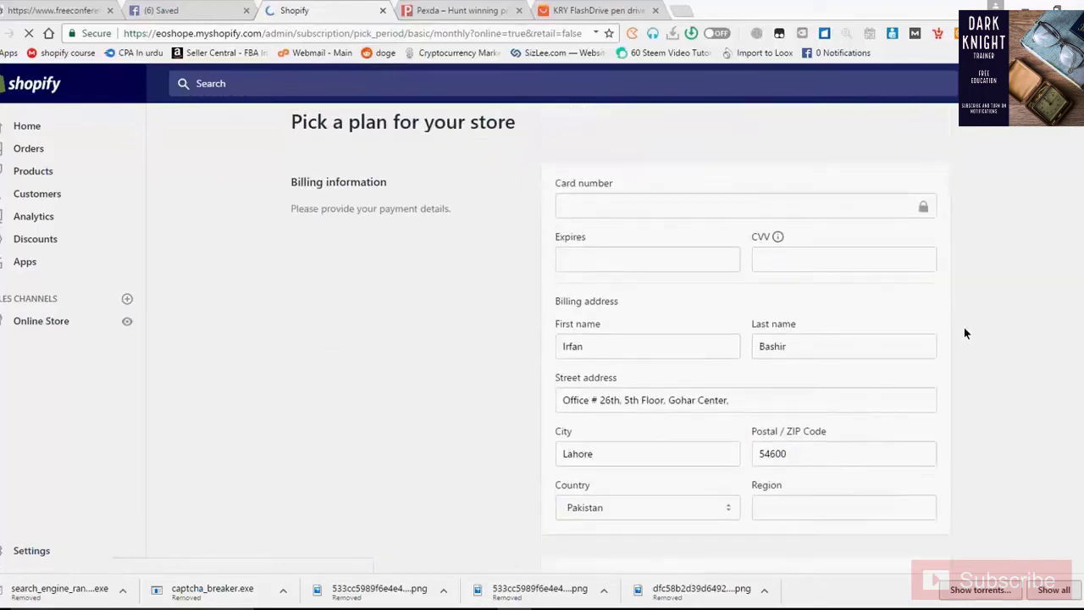
{"action": "scroll", "coordinate": [964, 327], "scroll_direction": "down", "scroll_amount": 2}
{"action": "scroll", "coordinate": [961, 333], "scroll_direction": "down", "scroll_amount": 1}
{"action": "scroll", "coordinate": [693, 362], "scroll_direction": "up", "scroll_amount": 1}
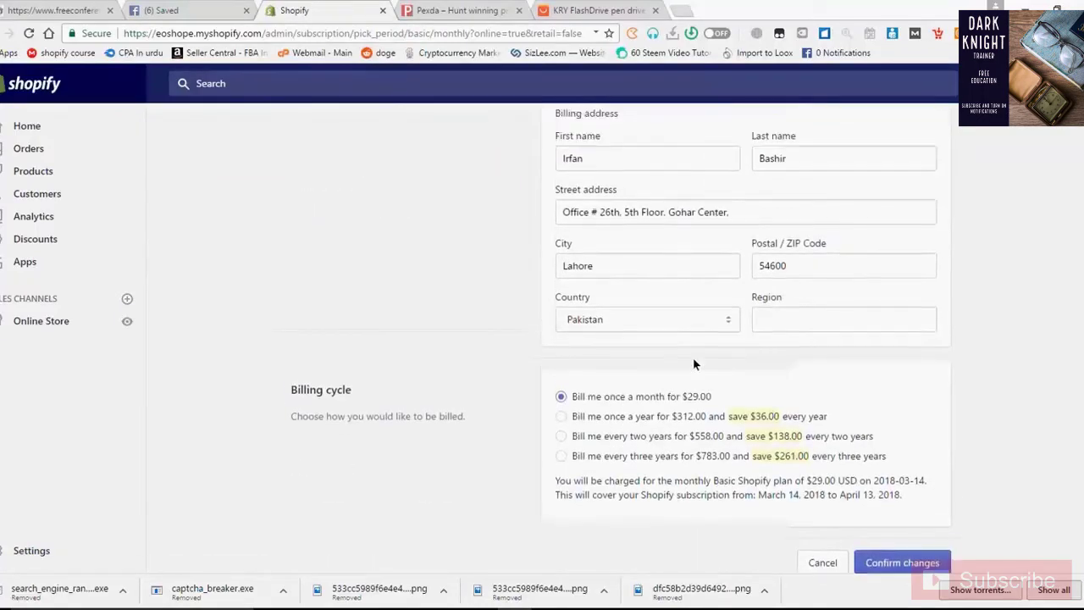
{"action": "scroll", "coordinate": [876, 381], "scroll_direction": "up", "scroll_amount": 2}
{"action": "scroll", "coordinate": [876, 385], "scroll_direction": "down", "scroll_amount": 2}
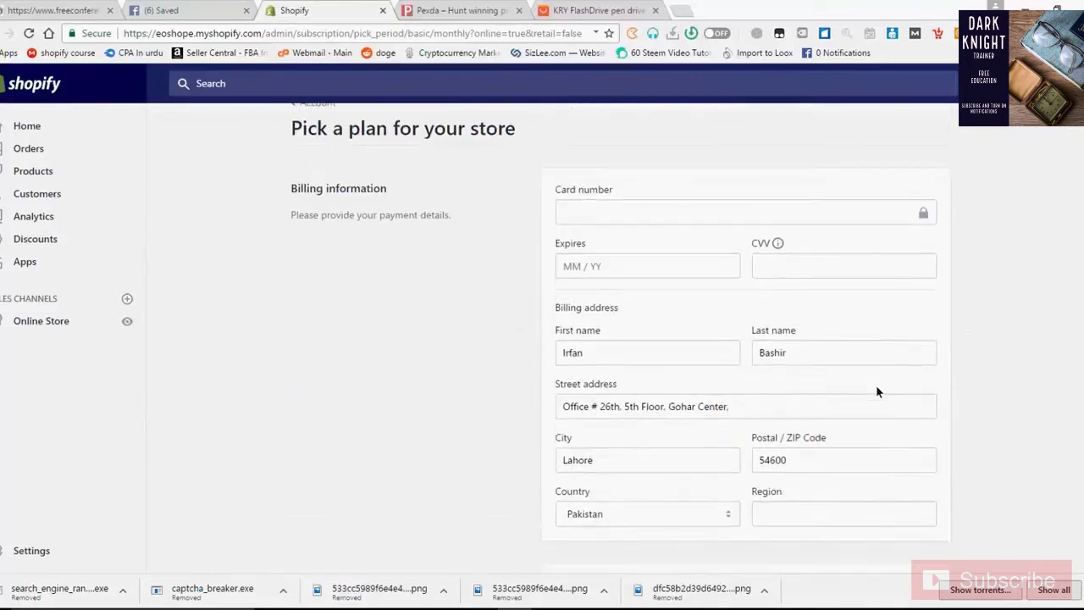
{"action": "scroll", "coordinate": [875, 394], "scroll_direction": "down", "scroll_amount": 1}
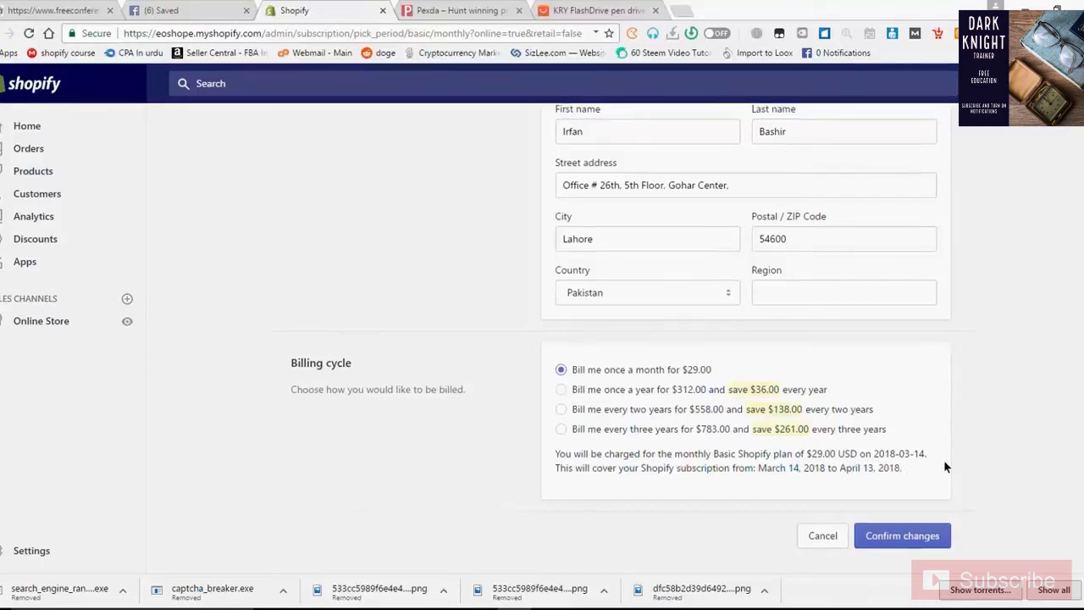
{"action": "scroll", "coordinate": [946, 466], "scroll_direction": "up", "scroll_amount": 2}
{"action": "scroll", "coordinate": [946, 467], "scroll_direction": "up", "scroll_amount": 1}
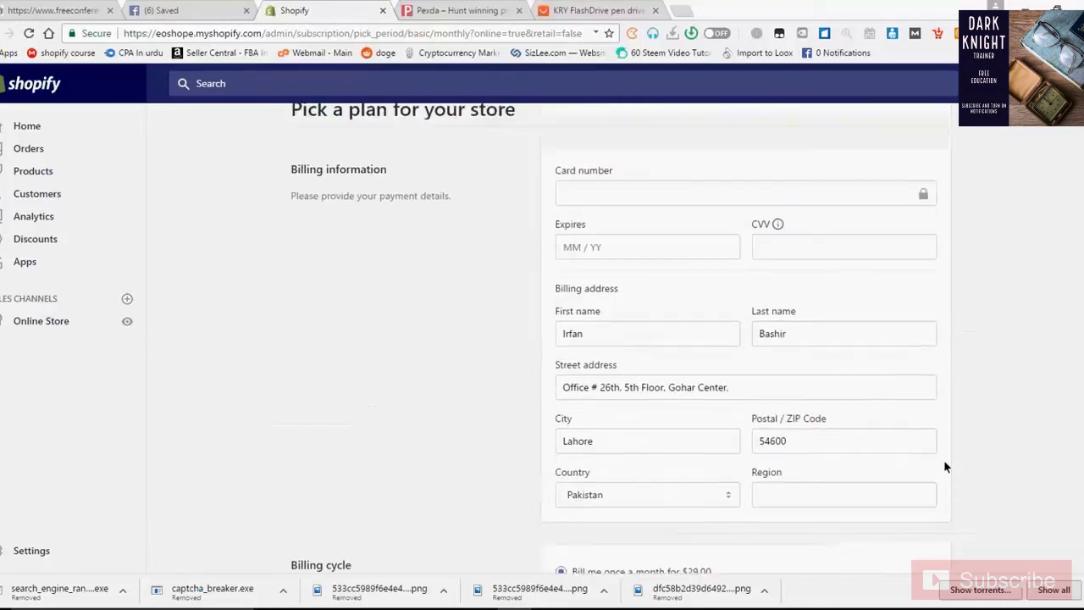
{"action": "scroll", "coordinate": [942, 465], "scroll_direction": "down", "scroll_amount": 2}
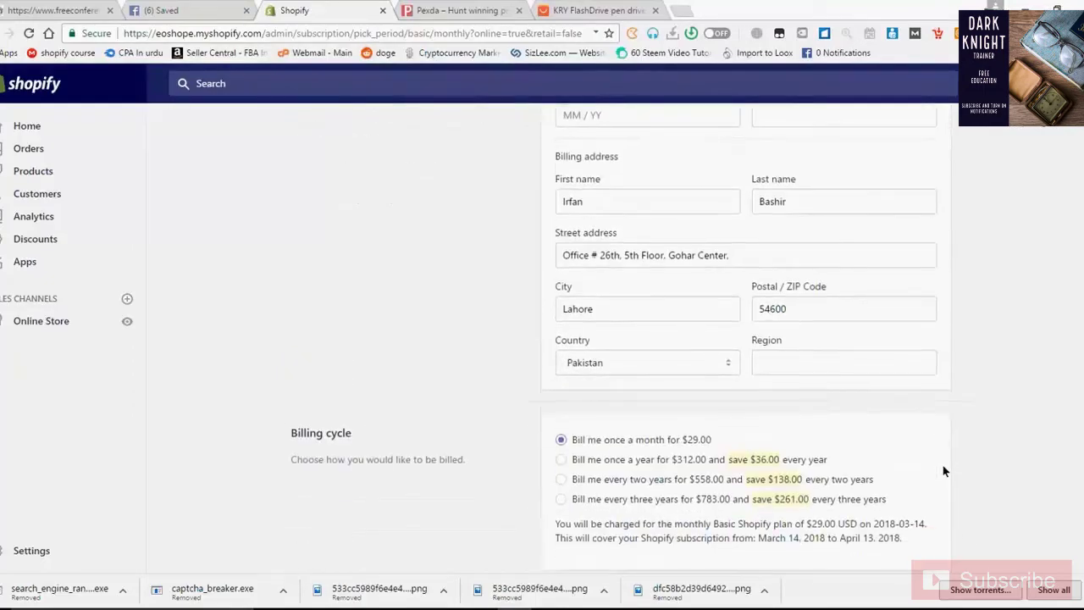
{"action": "scroll", "coordinate": [944, 471], "scroll_direction": "down", "scroll_amount": 1}
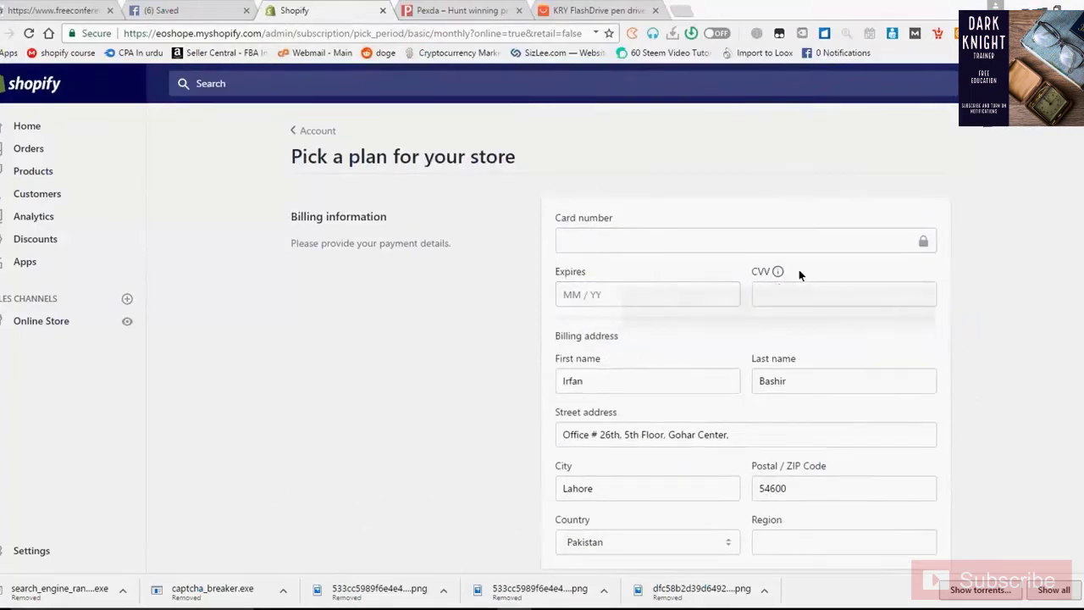
{"action": "scroll", "coordinate": [822, 343], "scroll_direction": "down", "scroll_amount": 1}
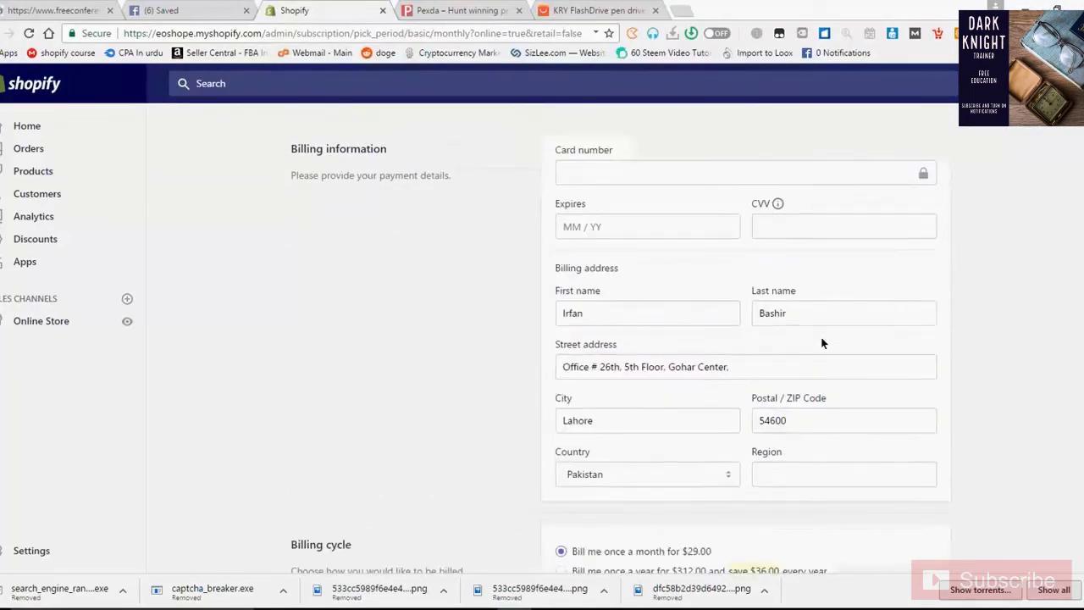
{"action": "scroll", "coordinate": [822, 343], "scroll_direction": "down", "scroll_amount": 1}
{"action": "scroll", "coordinate": [821, 343], "scroll_direction": "down", "scroll_amount": 1}
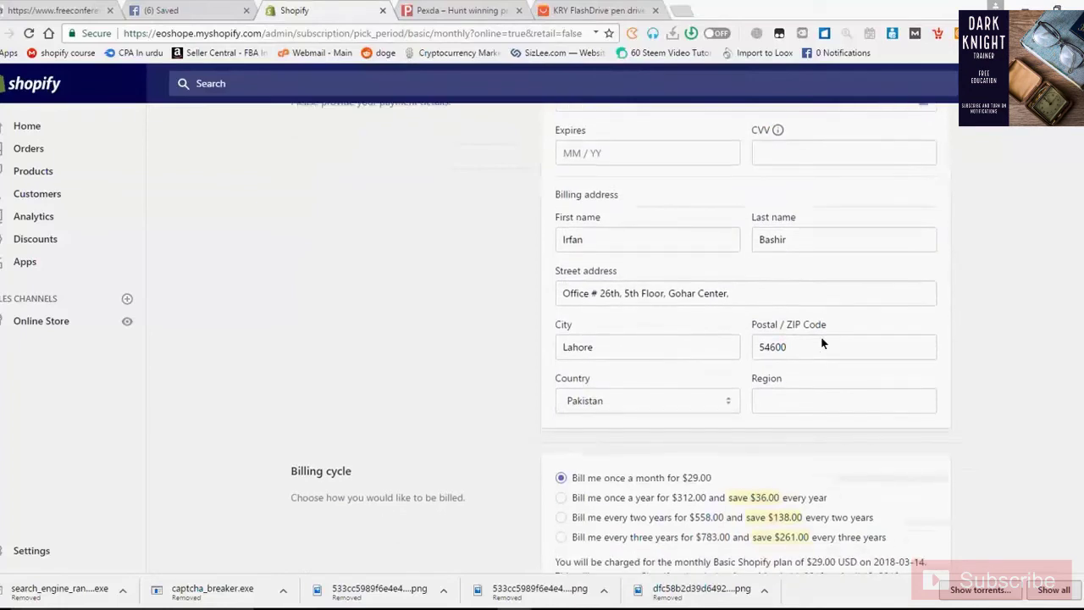
{"action": "scroll", "coordinate": [821, 343], "scroll_direction": "up", "scroll_amount": 2}
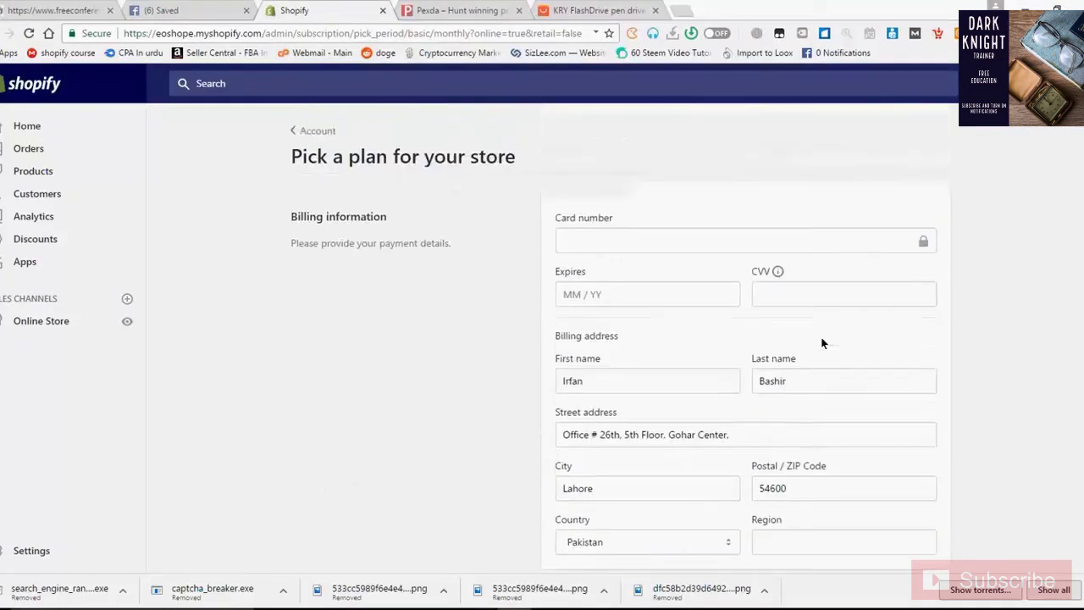
{"action": "scroll", "coordinate": [822, 343], "scroll_direction": "down", "scroll_amount": 2}
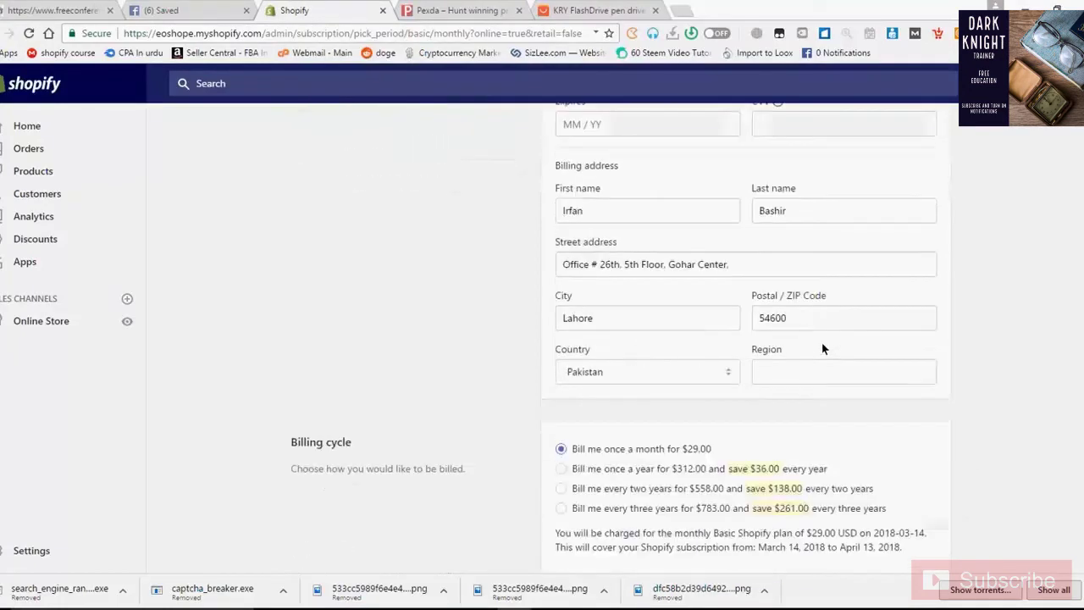
{"action": "scroll", "coordinate": [821, 348], "scroll_direction": "down", "scroll_amount": 1}
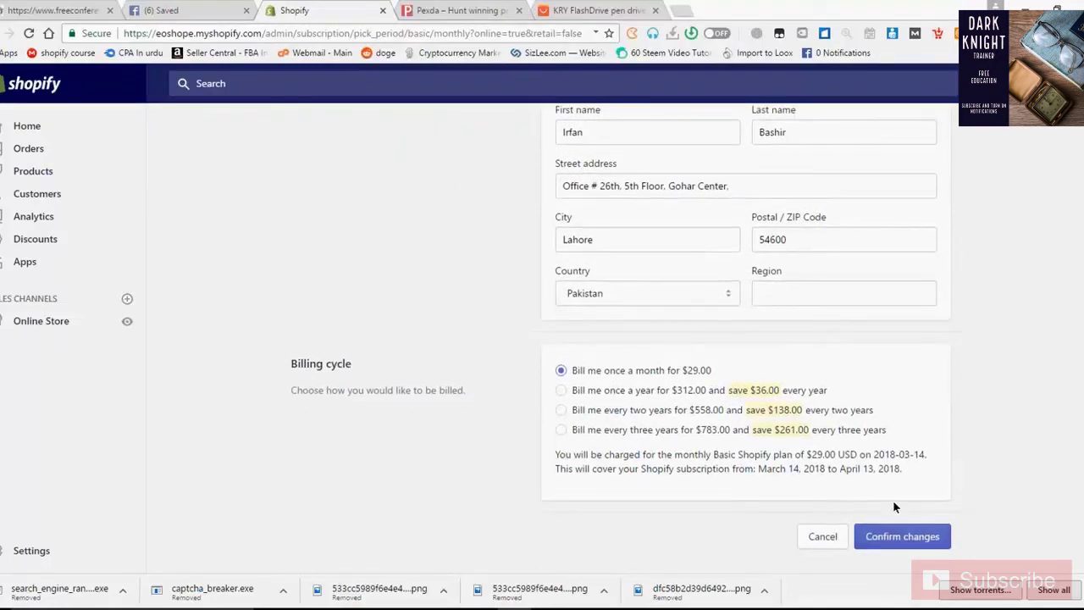
{"action": "scroll", "coordinate": [892, 499], "scroll_direction": "up", "scroll_amount": 1}
{"action": "scroll", "coordinate": [893, 506], "scroll_direction": "up", "scroll_amount": 3}
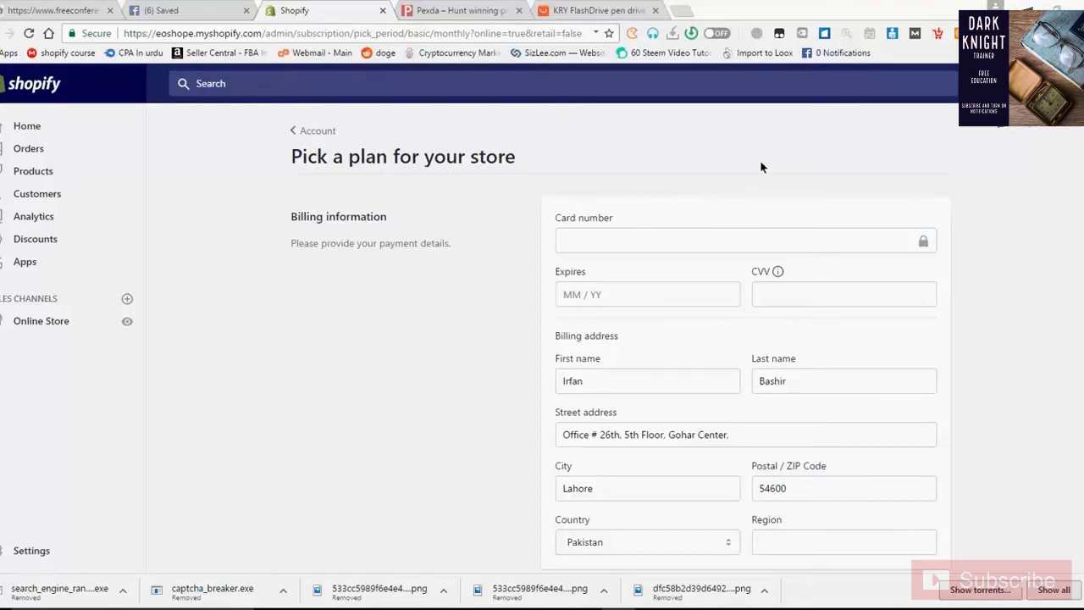
Confirm the monthly $29 Basic Shopify plan with the account password, then switch to Pexda
{"action": "scroll", "coordinate": [760, 167], "scroll_direction": "down", "scroll_amount": 3}
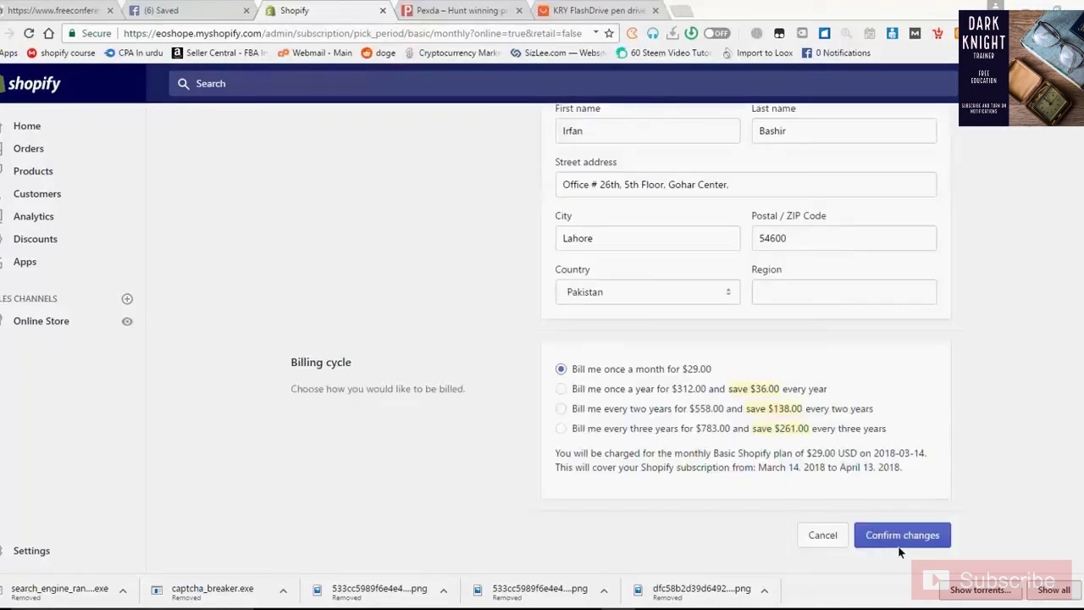
{"action": "left_click", "coordinate": [887, 534]}
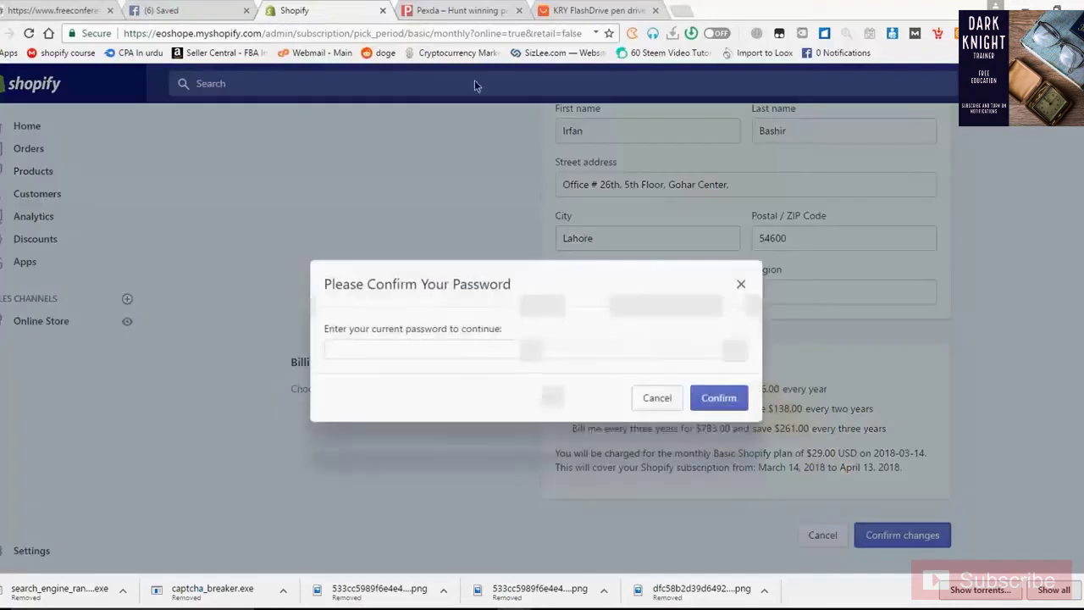
{"action": "type", "text": "***"}
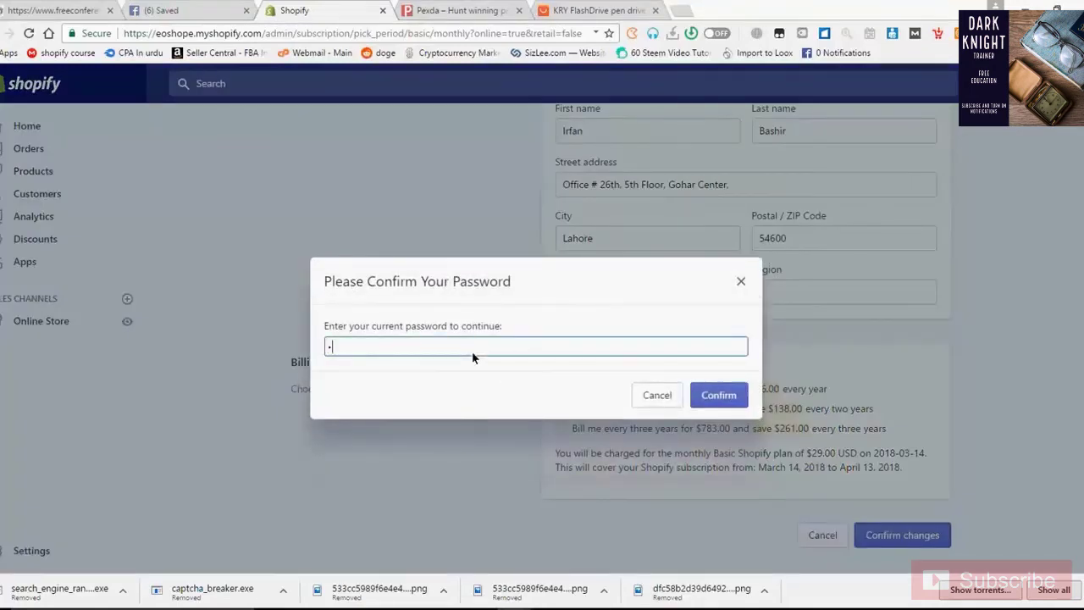
{"action": "type", "text": "*******"}
{"action": "left_click", "coordinate": [704, 404]}
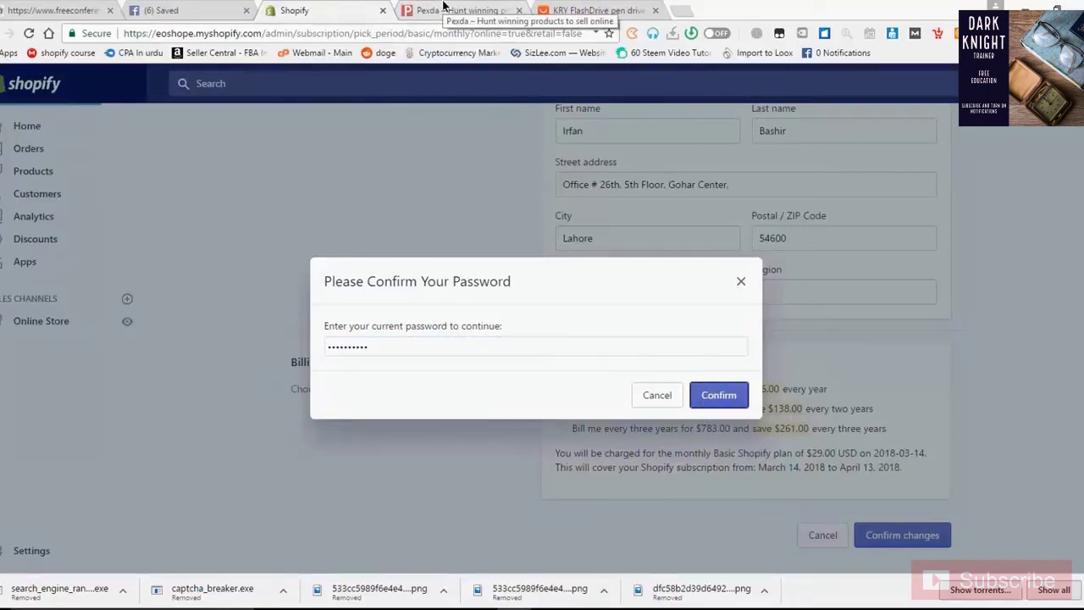
{"action": "left_click", "coordinate": [442, 9]}
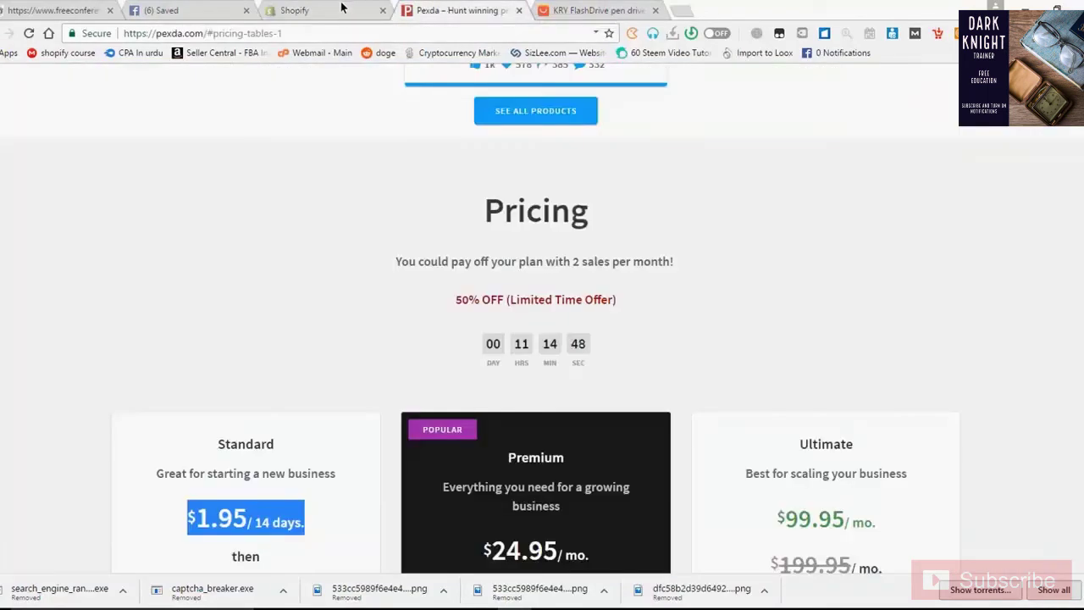
Return to the Shopify tab to see the Basic plan subscription confirmation
{"action": "left_click", "coordinate": [330, 10]}
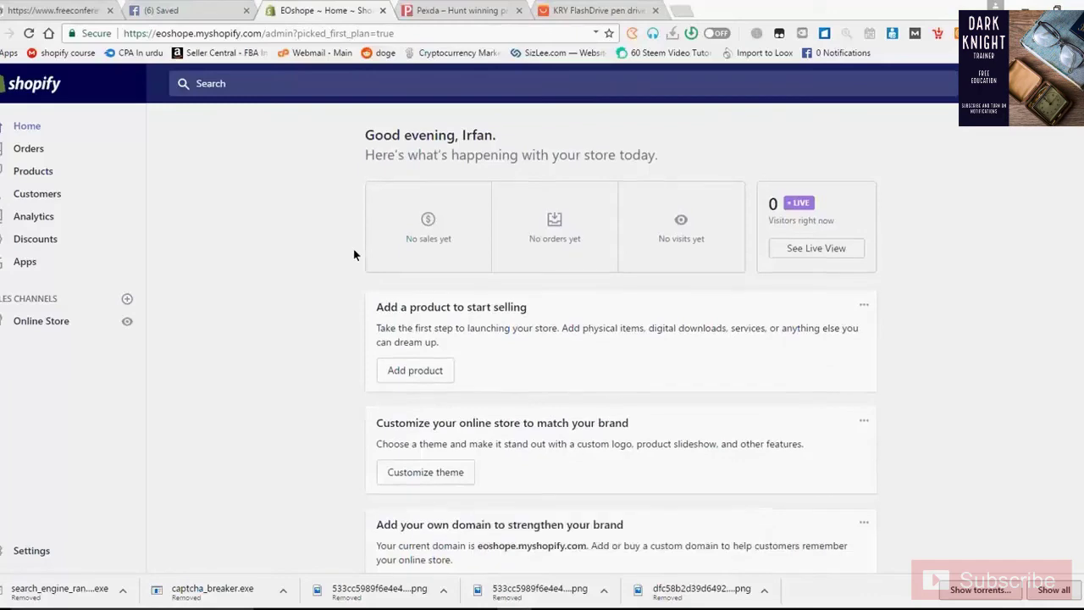
From the Home dashboard, go to Online Store > Preferences
{"action": "scroll", "coordinate": [354, 251], "scroll_direction": "down", "scroll_amount": 3}
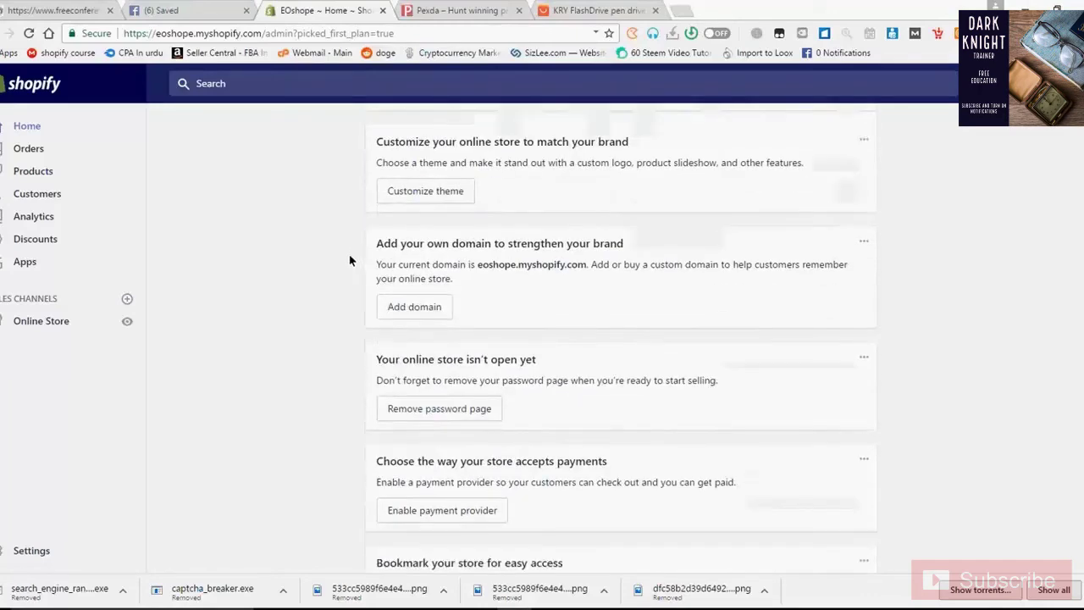
{"action": "scroll", "coordinate": [339, 248], "scroll_direction": "up", "scroll_amount": 3}
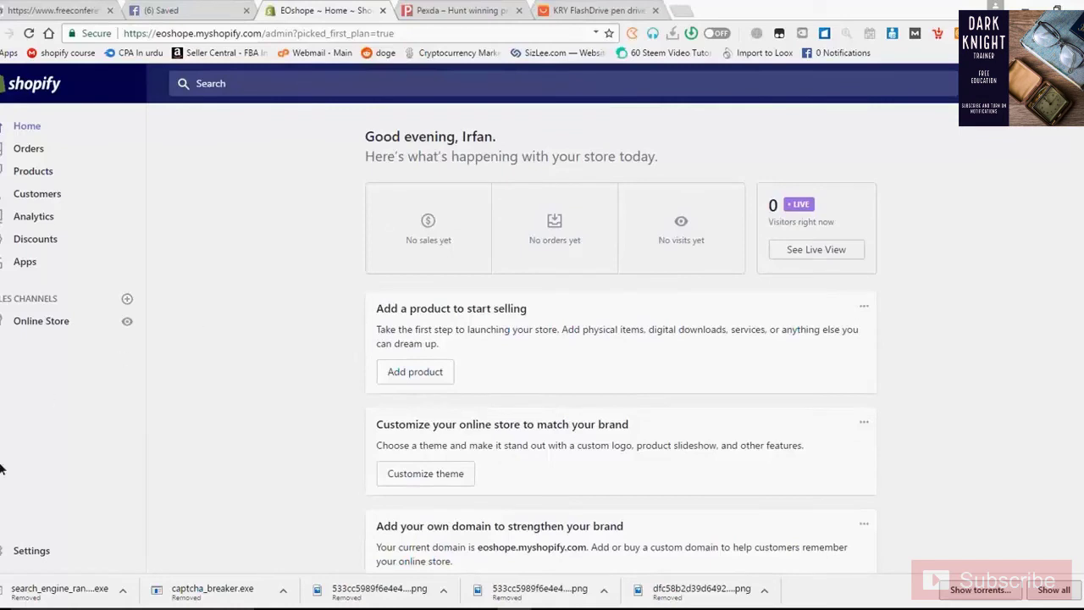
{"action": "left_click", "coordinate": [35, 550]}
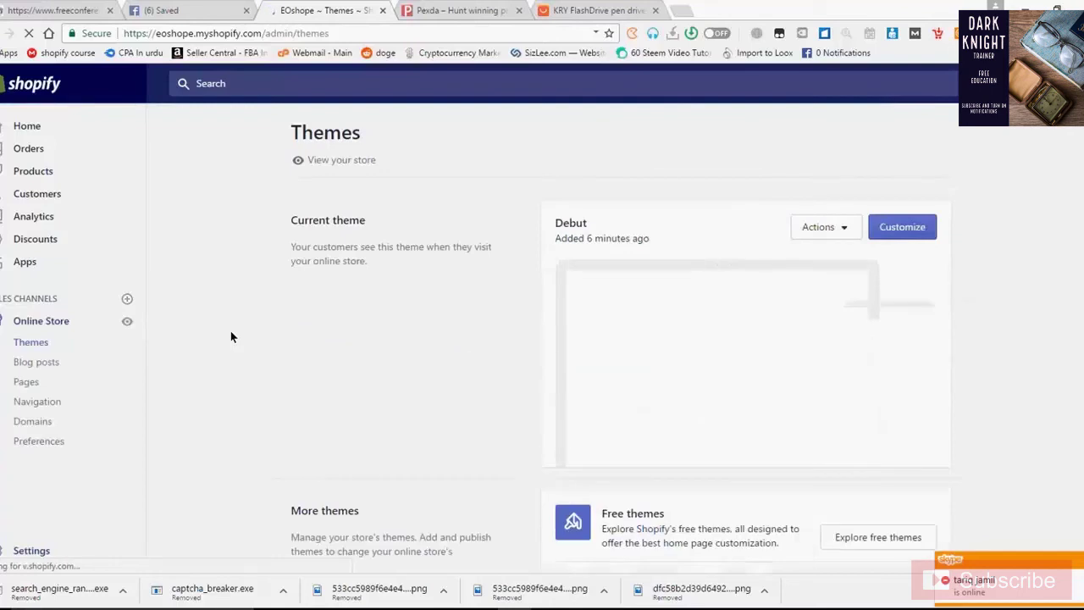
{"action": "left_click", "coordinate": [52, 444]}
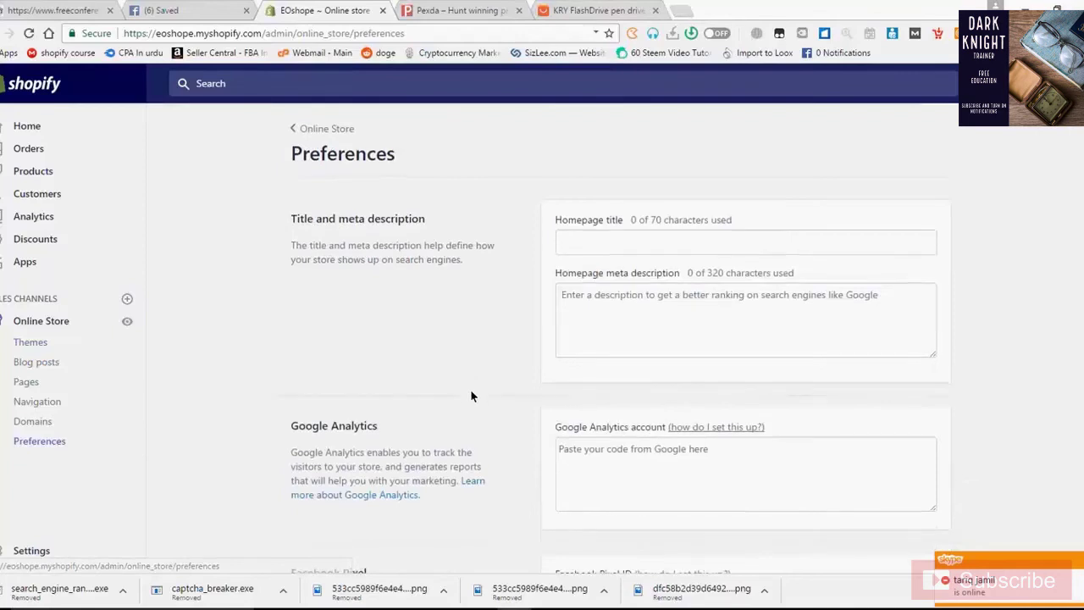
Disable the password page, delete the existing storefront password, and save the preferences
{"action": "scroll", "coordinate": [472, 389], "scroll_direction": "down", "scroll_amount": 1}
{"action": "scroll", "coordinate": [471, 394], "scroll_direction": "down", "scroll_amount": 4}
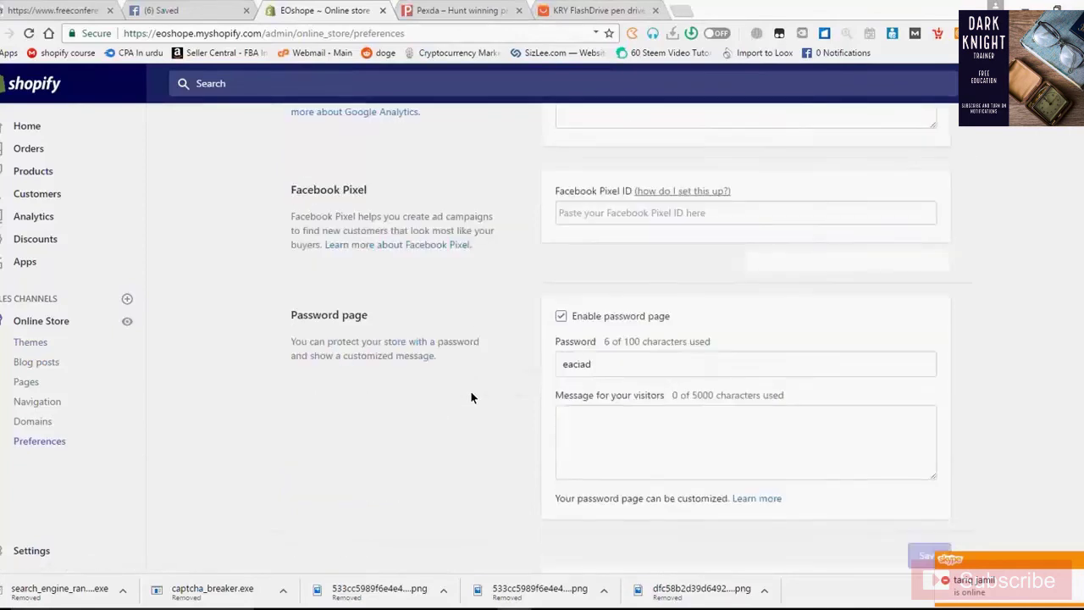
{"action": "left_click", "coordinate": [561, 311]}
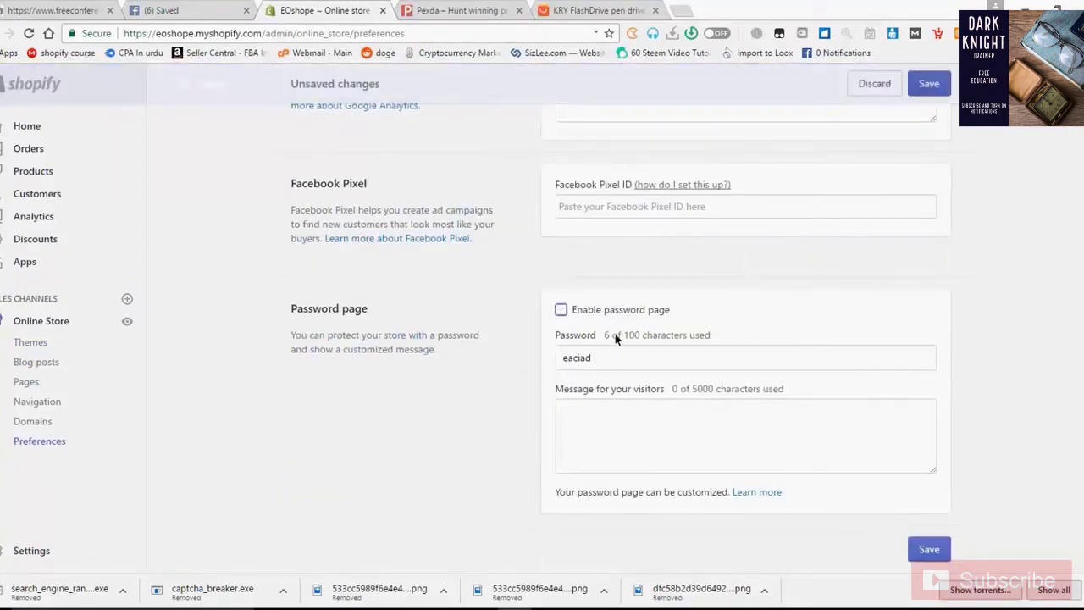
{"action": "left_click_drag", "start_coordinate": [614, 357], "coordinate": [489, 364]}
{"action": "key", "text": "BackSpace"}
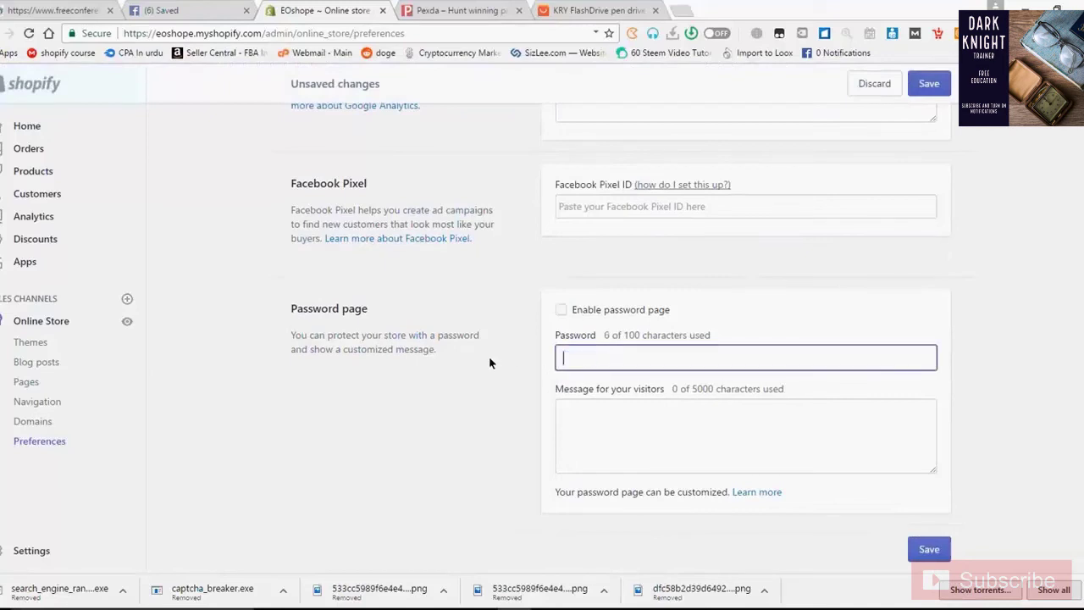
{"action": "left_click", "coordinate": [939, 549]}
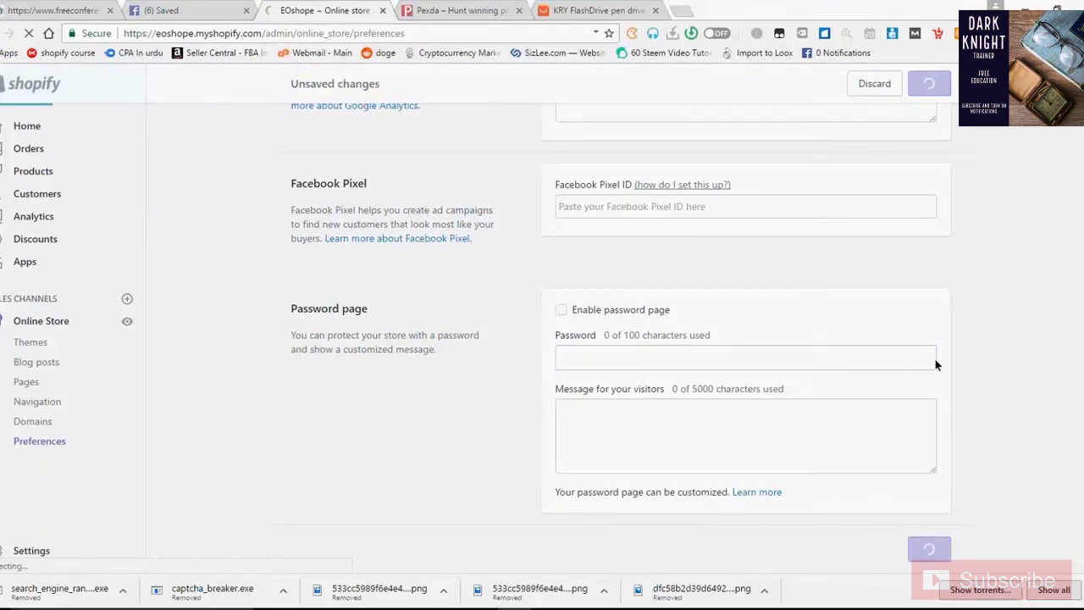
Return to the top of Preferences and place the cursor in the Homepage title field
{"action": "scroll", "coordinate": [934, 364], "scroll_direction": "up", "scroll_amount": 3}
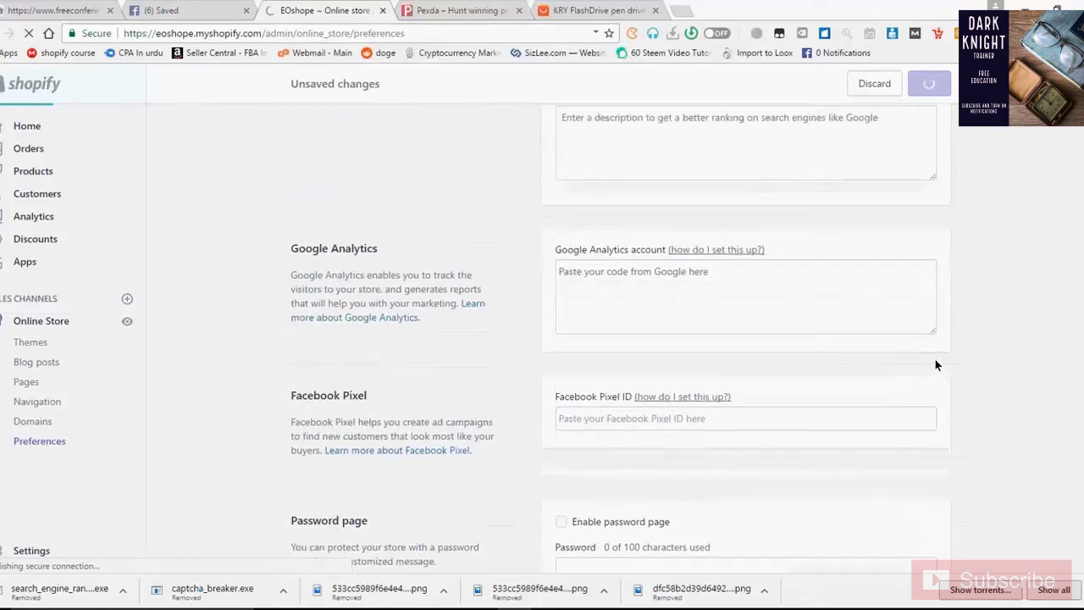
{"action": "scroll", "coordinate": [935, 364], "scroll_direction": "up", "scroll_amount": 4}
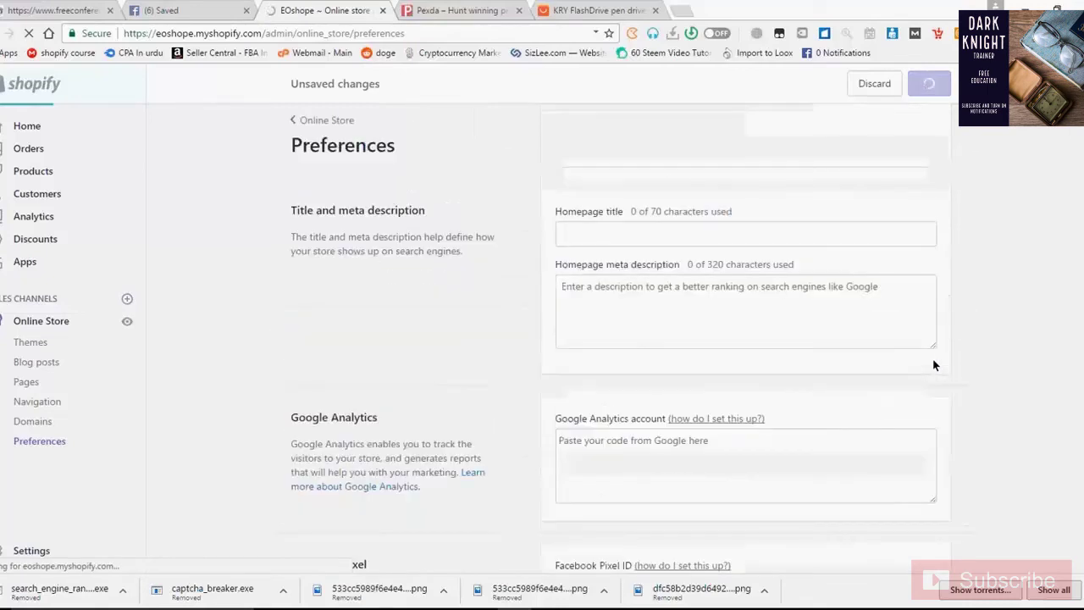
{"action": "left_click", "coordinate": [703, 246]}
{"action": "left_click", "coordinate": [626, 243]}
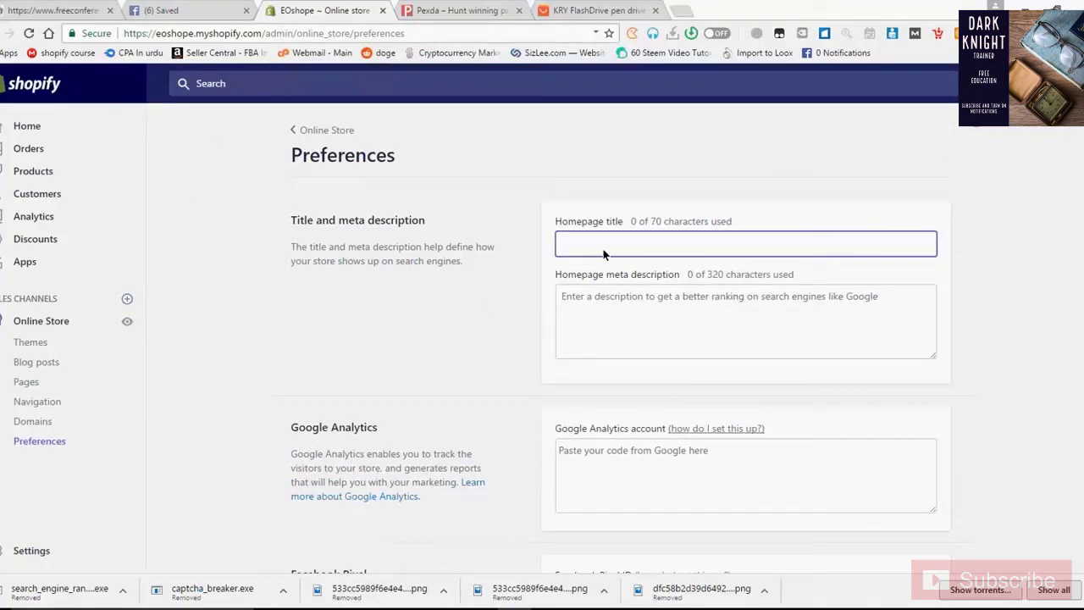
Enter title 'EOShope' and meta description 'The world most affordable online store', fixing the typo
{"action": "type", "text": "EO"}
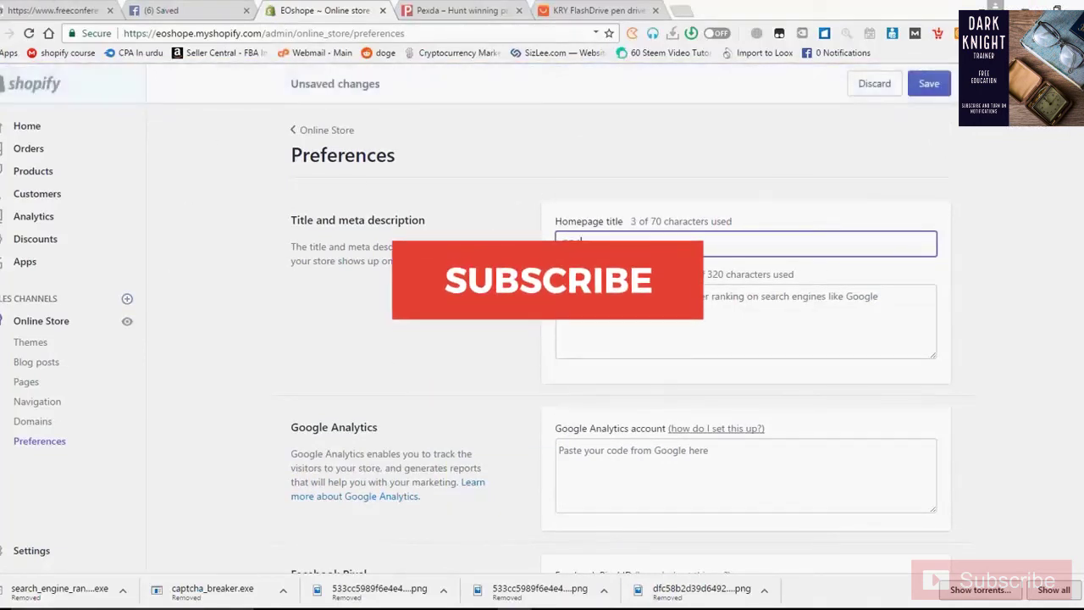
{"action": "type", "text": "Shop"}
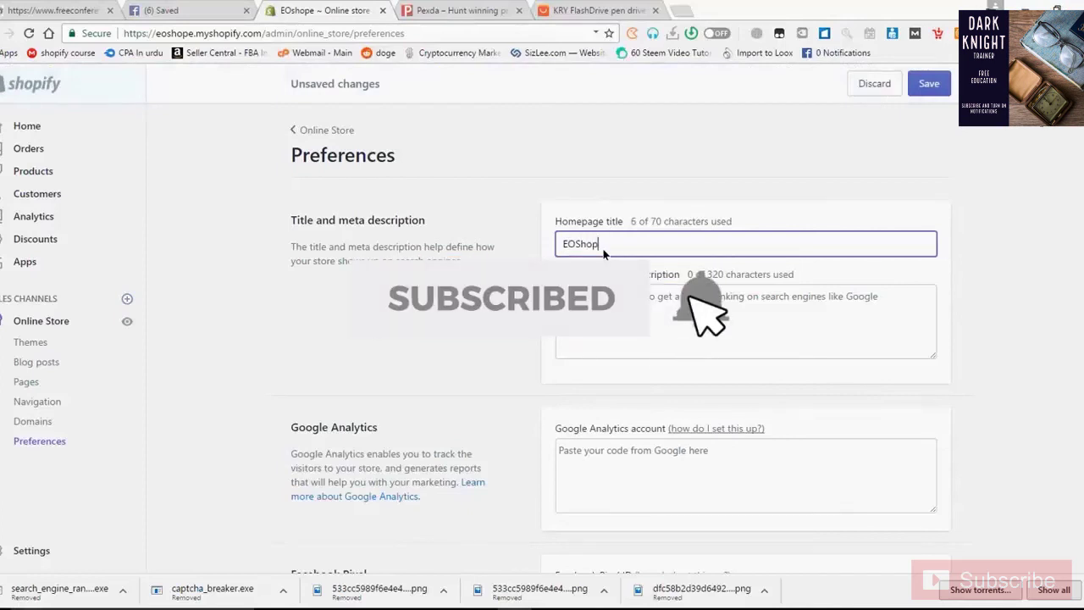
{"action": "type", "text": "e"}
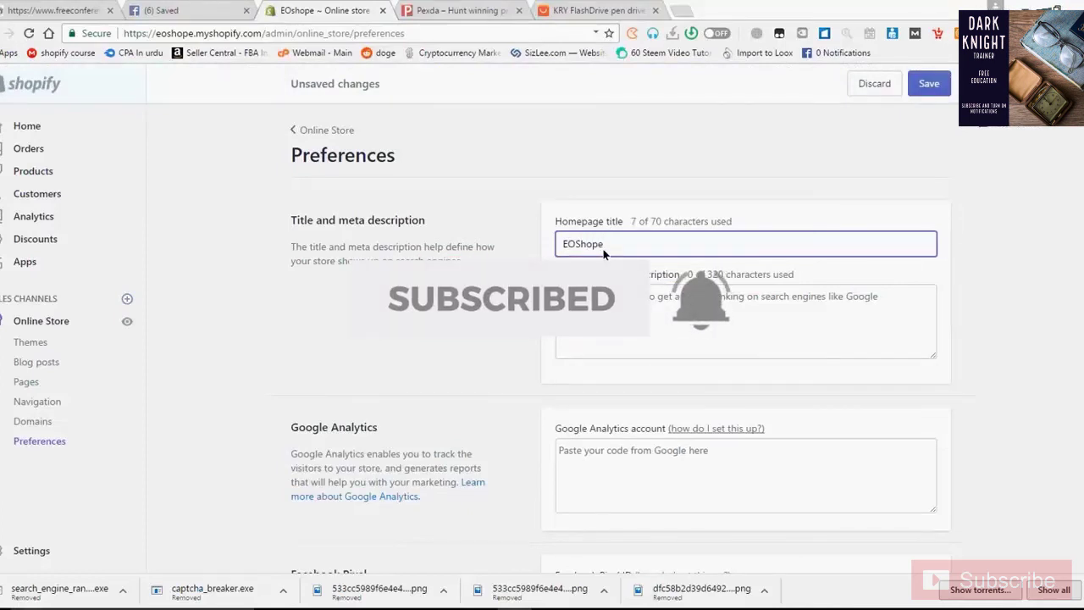
{"action": "left_click", "coordinate": [665, 340]}
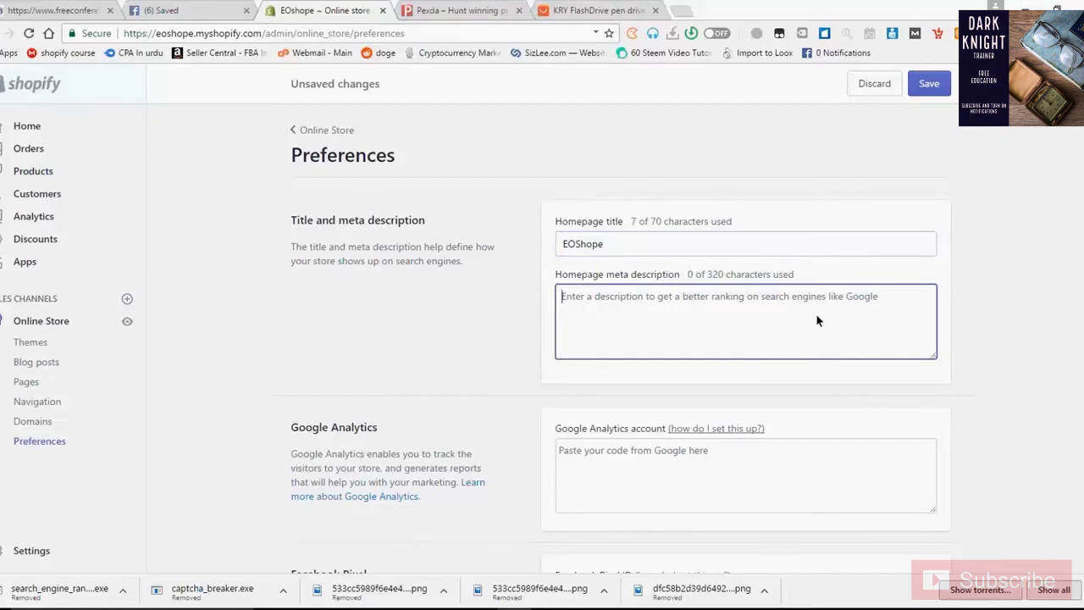
{"action": "type", "text": "The"}
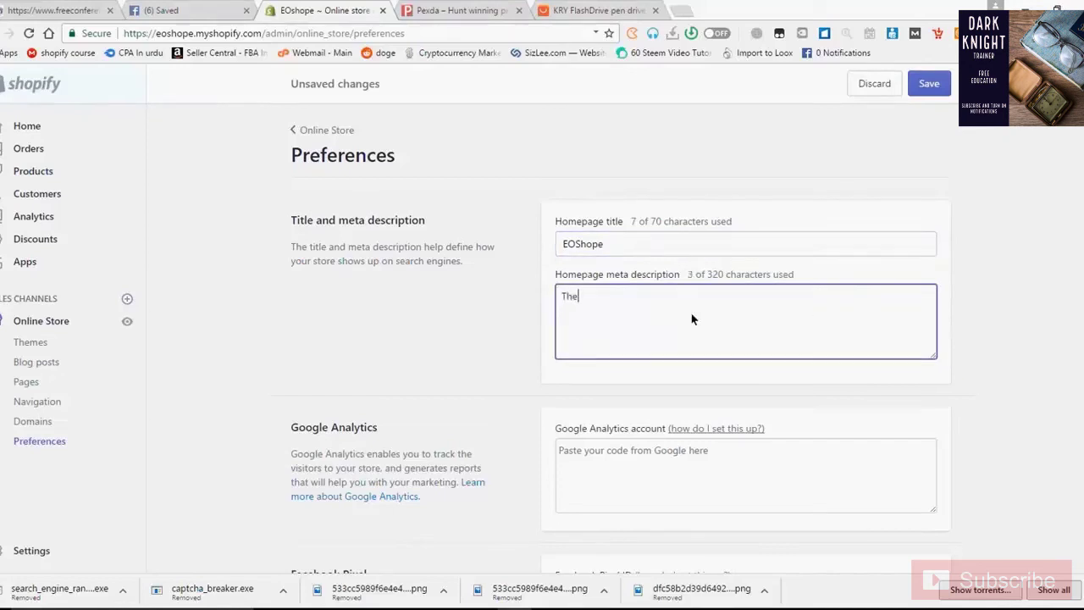
{"action": "type", "text": " World mos"}
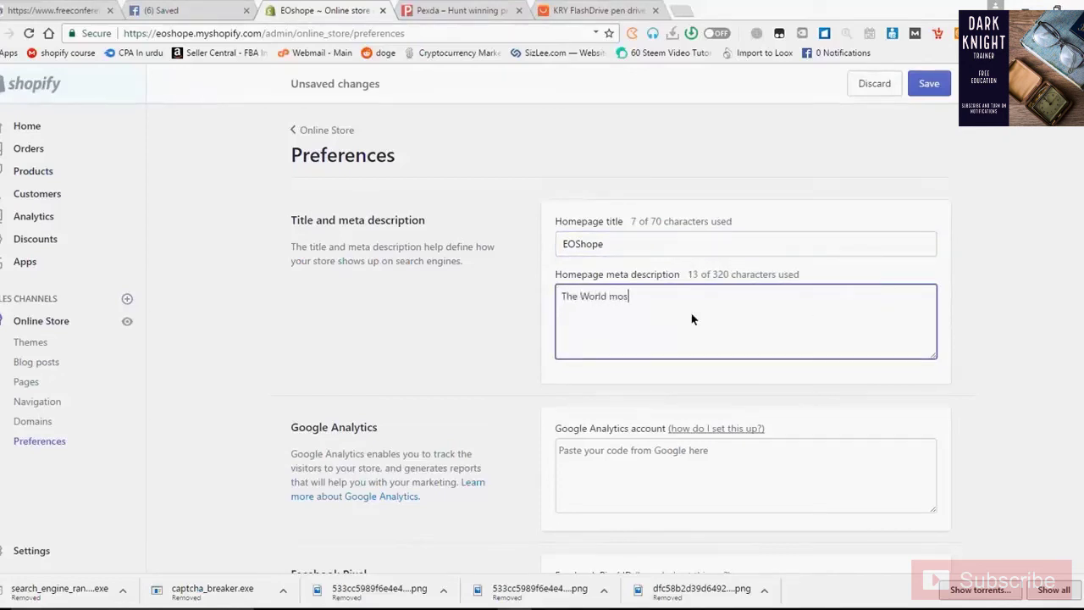
{"action": "type", "text": "t afforadbable"}
{"action": "right_click", "coordinate": [670, 296]}
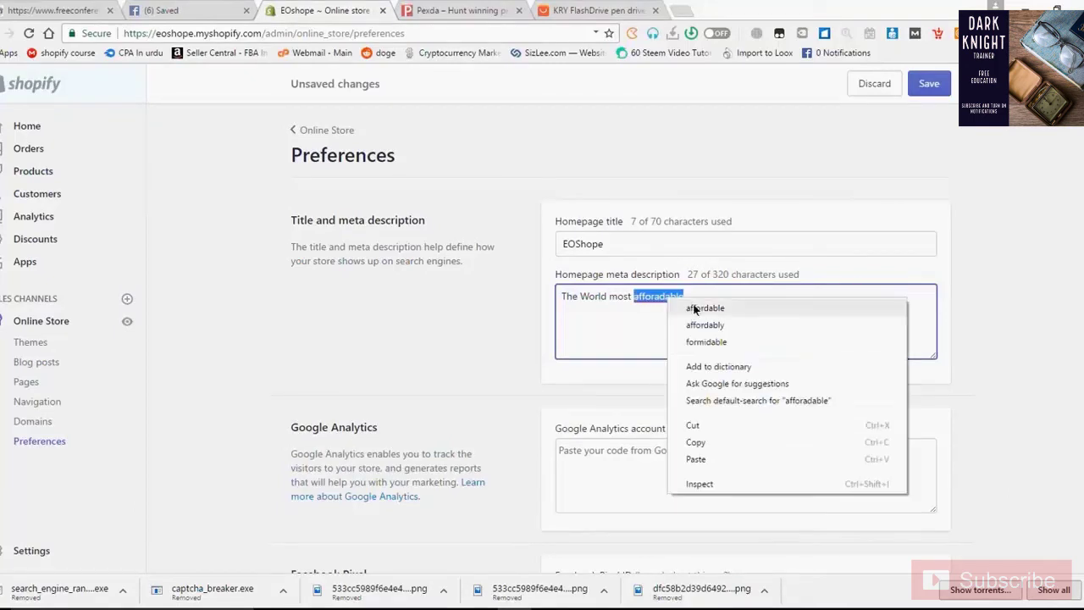
{"action": "left_click", "coordinate": [716, 305]}
{"action": "type", "text": "store."}
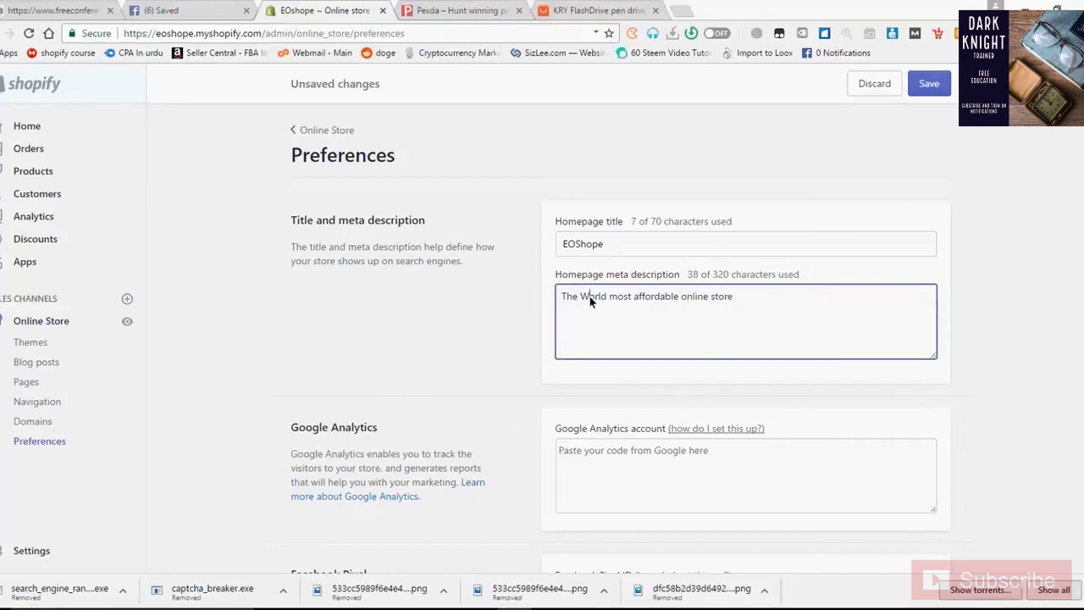
{"action": "key", "text": "BackSpace"}
{"action": "type", "text": "w"}
{"action": "left_click", "coordinate": [674, 320]}
{"action": "left_click", "coordinate": [776, 323]}
Check the Google Analytics and Facebook Pixel fields, then save the new title and description
{"action": "scroll", "coordinate": [620, 398], "scroll_direction": "down", "scroll_amount": 5}
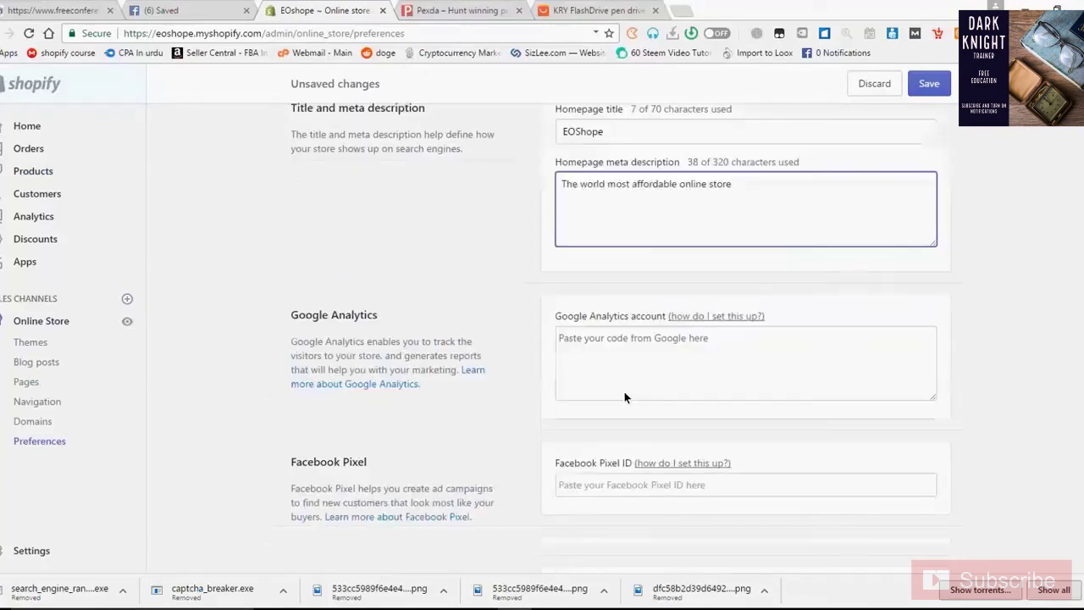
{"action": "scroll", "coordinate": [653, 307], "scroll_direction": "up", "scroll_amount": 4}
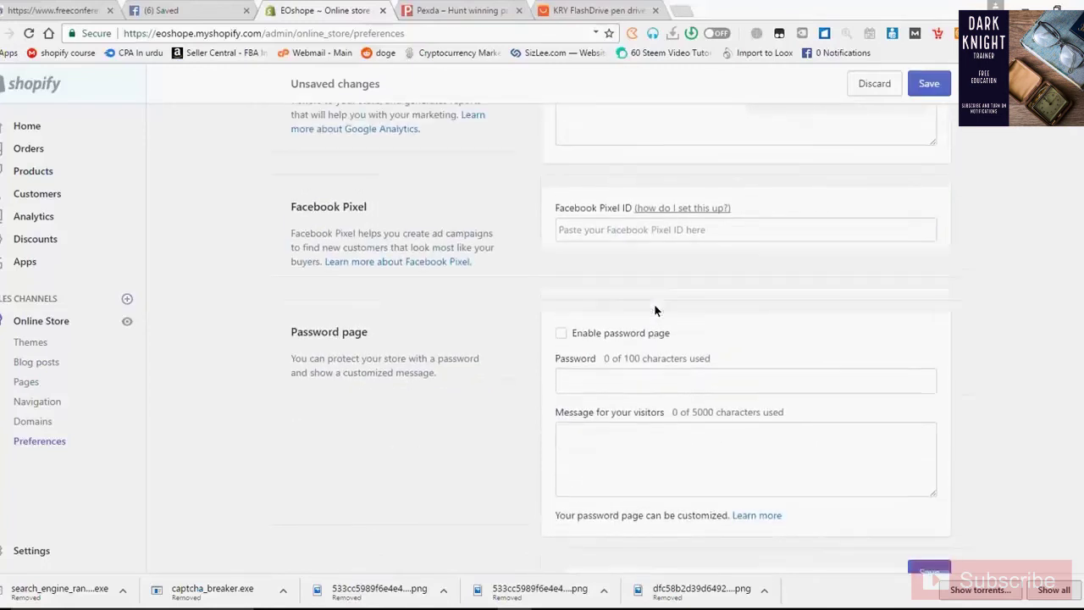
{"action": "left_click", "coordinate": [779, 387]}
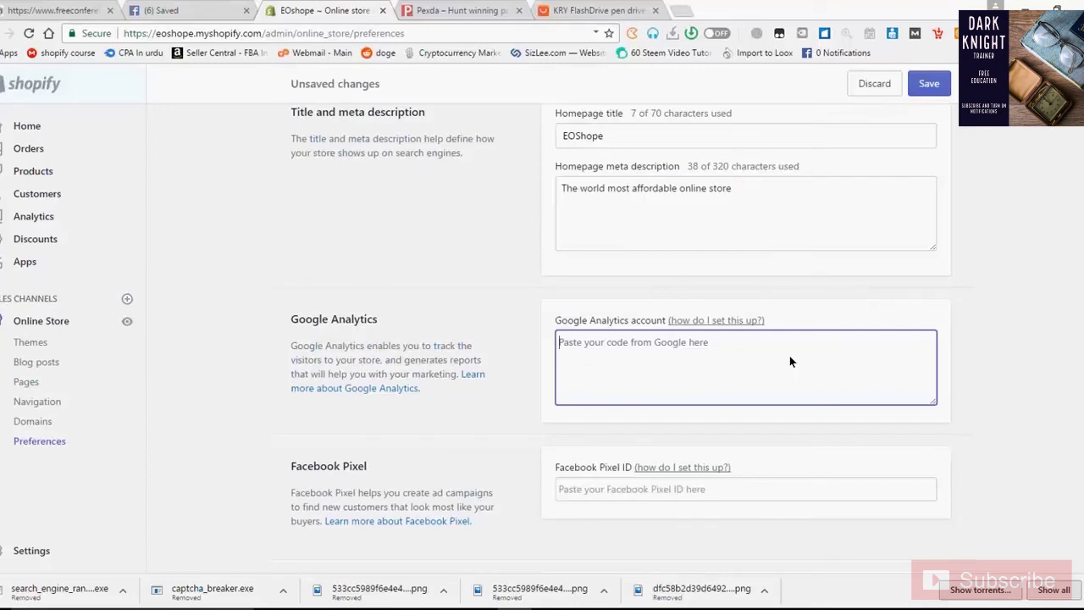
{"action": "left_click", "coordinate": [1024, 159]}
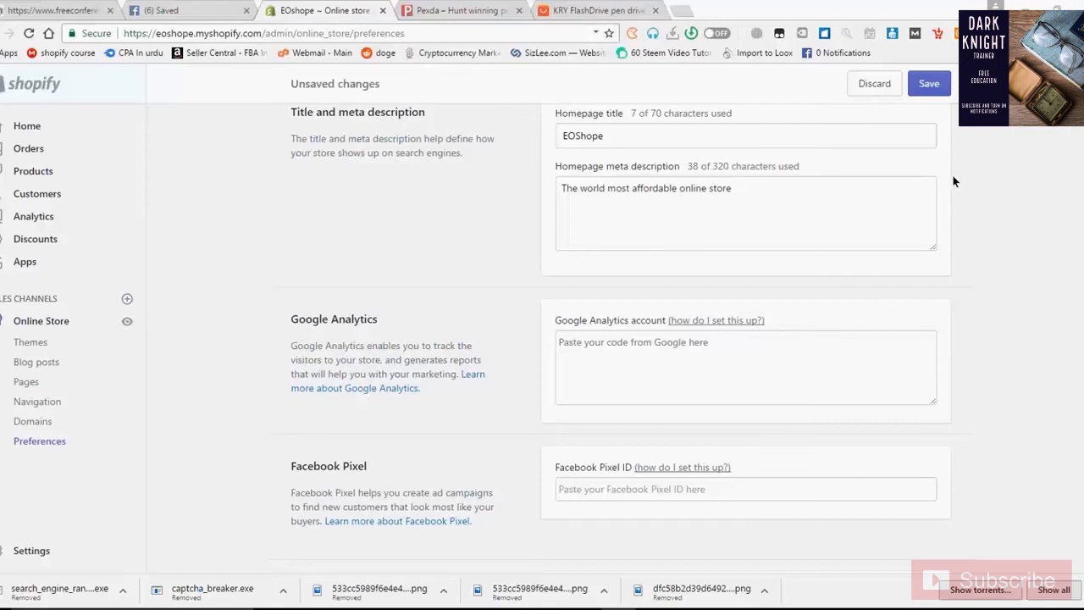
{"action": "left_click", "coordinate": [572, 398]}
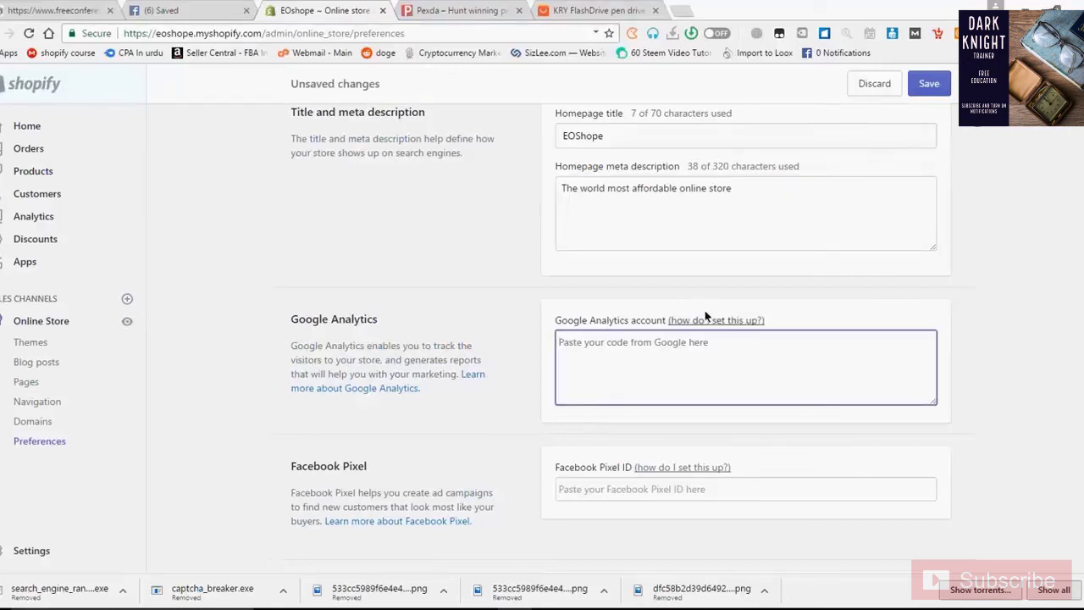
{"action": "scroll", "coordinate": [715, 328], "scroll_direction": "down", "scroll_amount": 1}
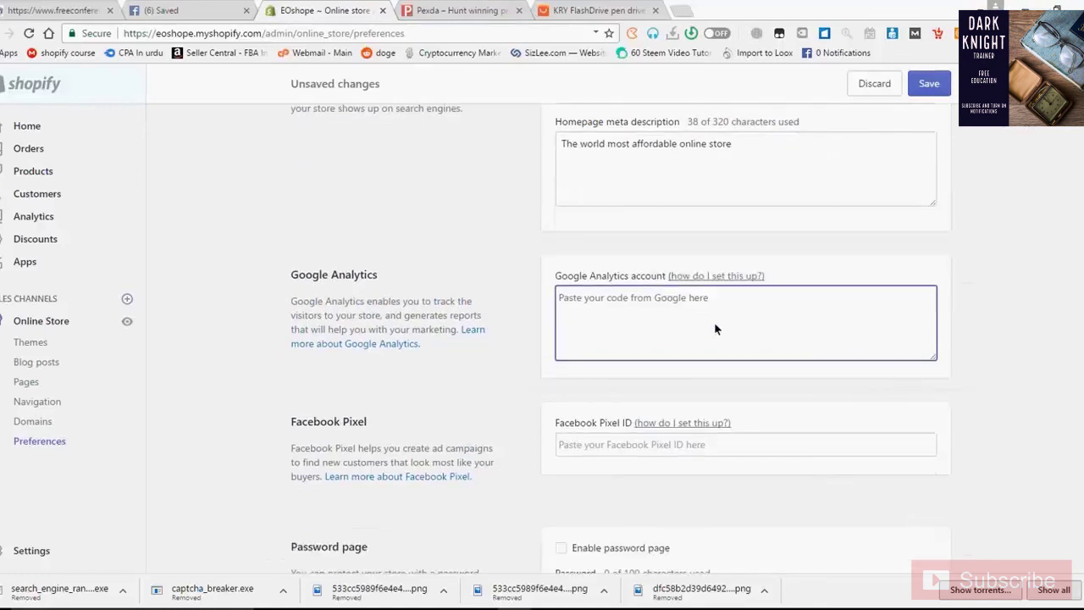
{"action": "scroll", "coordinate": [714, 328], "scroll_direction": "down", "scroll_amount": 4}
{"action": "left_click", "coordinate": [669, 285]}
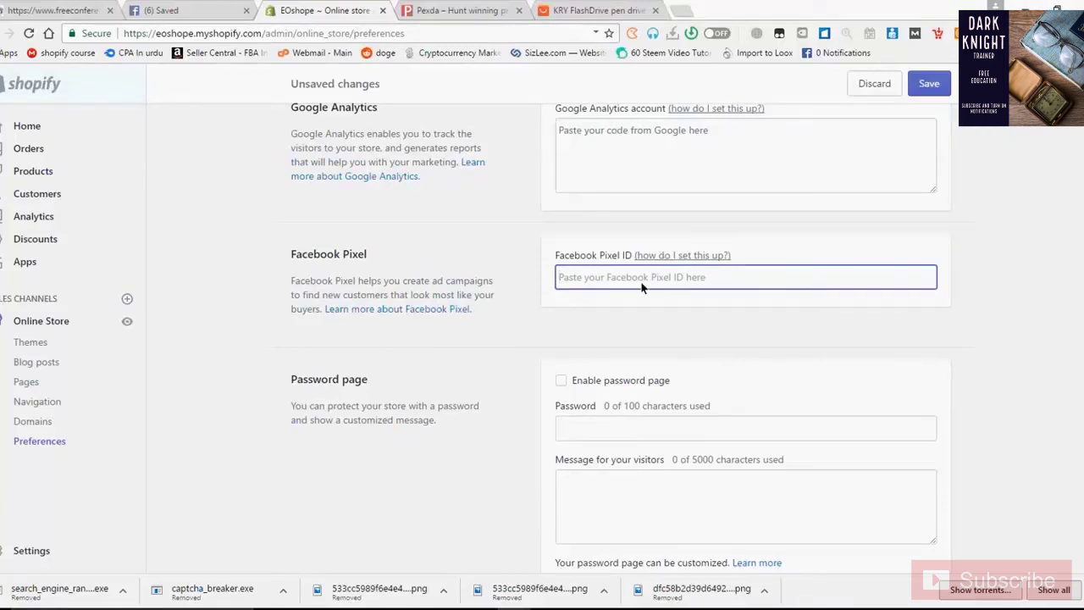
{"action": "scroll", "coordinate": [641, 286], "scroll_direction": "down", "scroll_amount": 2}
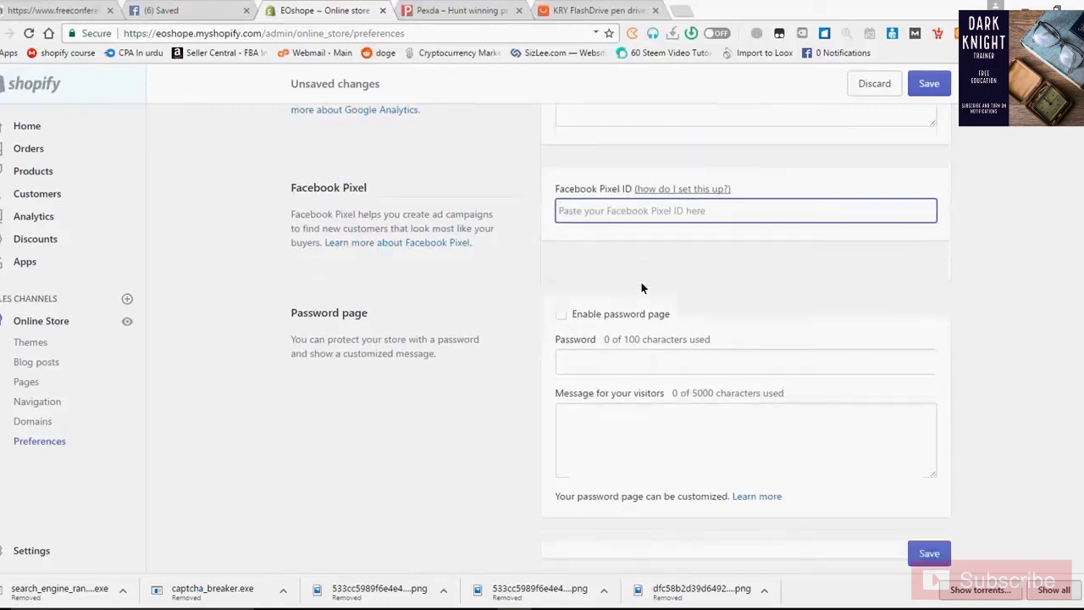
{"action": "key", "text": "Return"}
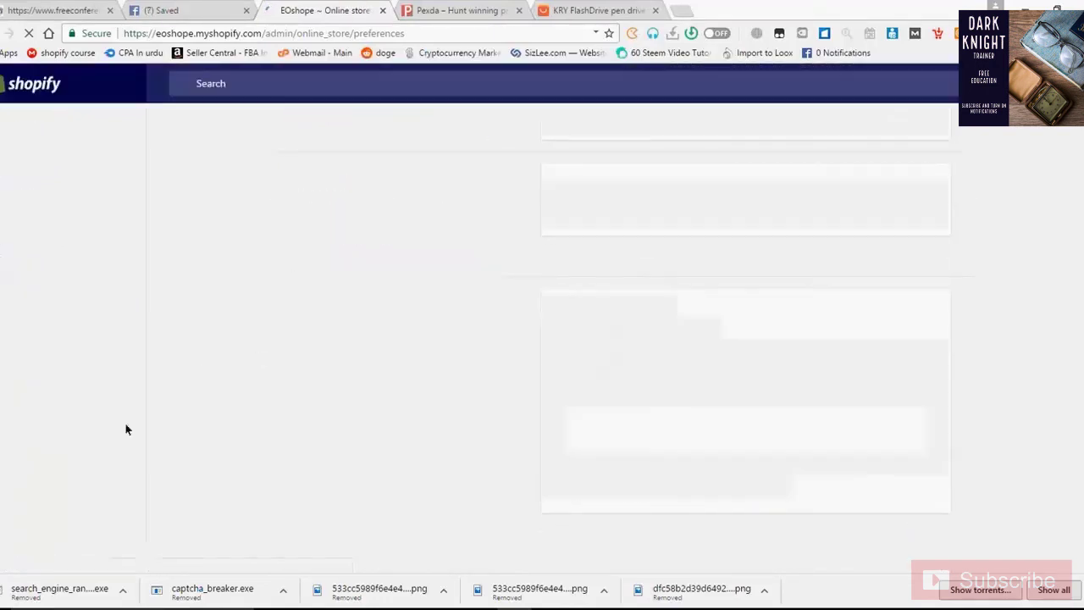
{"action": "scroll", "coordinate": [281, 396], "scroll_direction": "down", "scroll_amount": 4}
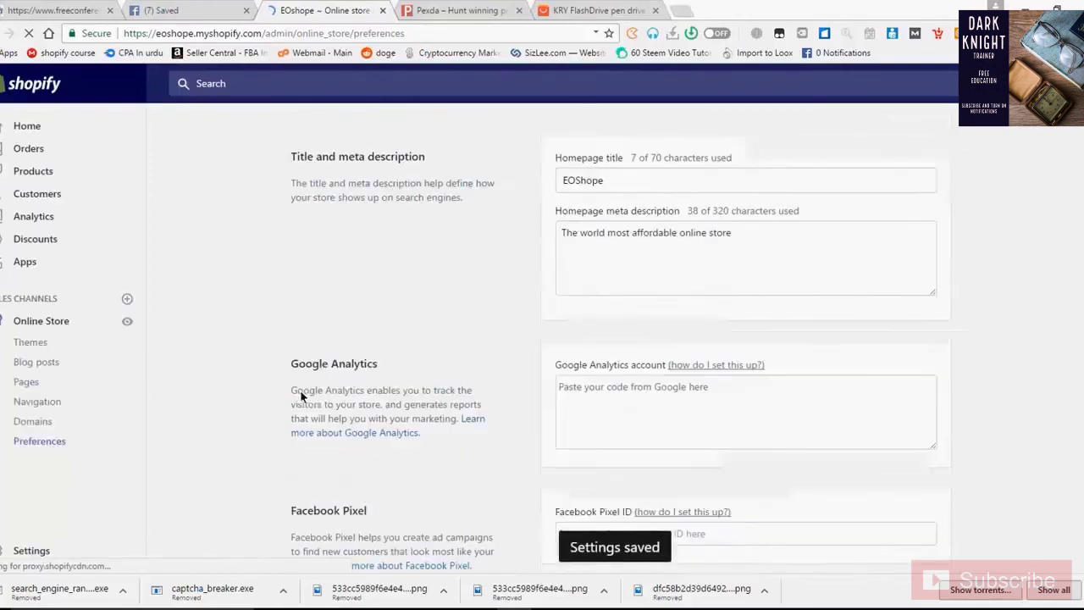
{"action": "scroll", "coordinate": [309, 394], "scroll_direction": "down", "scroll_amount": 2}
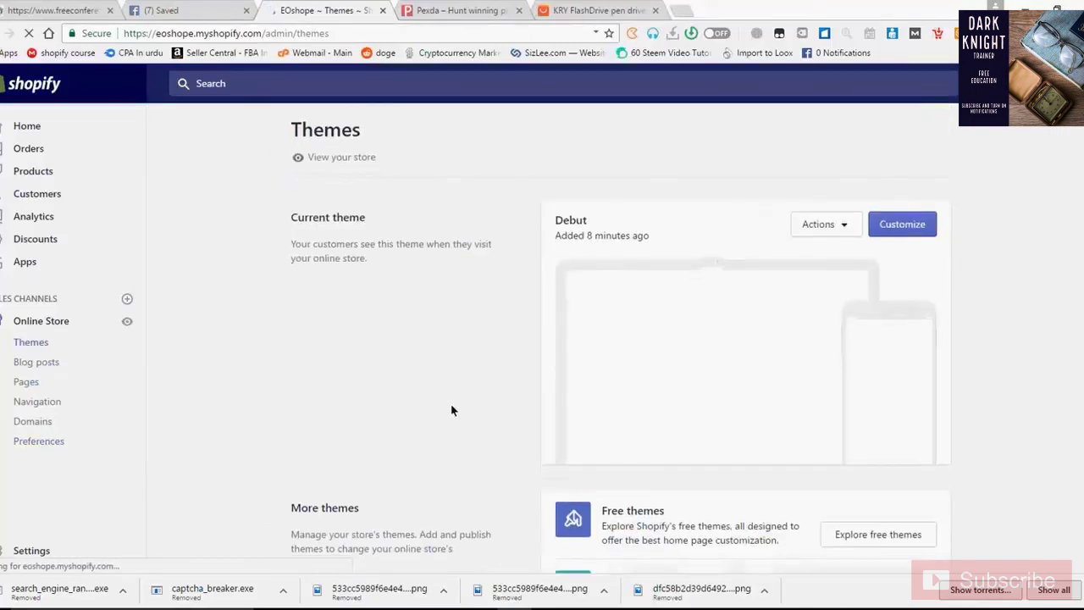
Look over the Themes page showing the Debut theme, then go to Settings
{"action": "scroll", "coordinate": [453, 415], "scroll_direction": "down", "scroll_amount": 3}
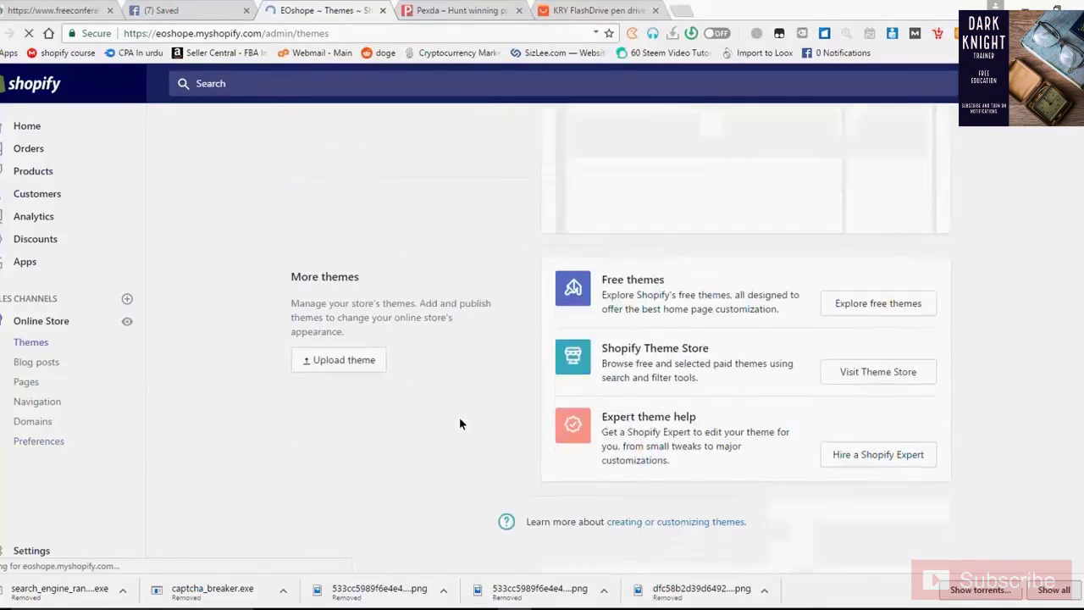
{"action": "scroll", "coordinate": [459, 416], "scroll_direction": "up", "scroll_amount": 3}
{"action": "scroll", "coordinate": [373, 423], "scroll_direction": "down", "scroll_amount": 3}
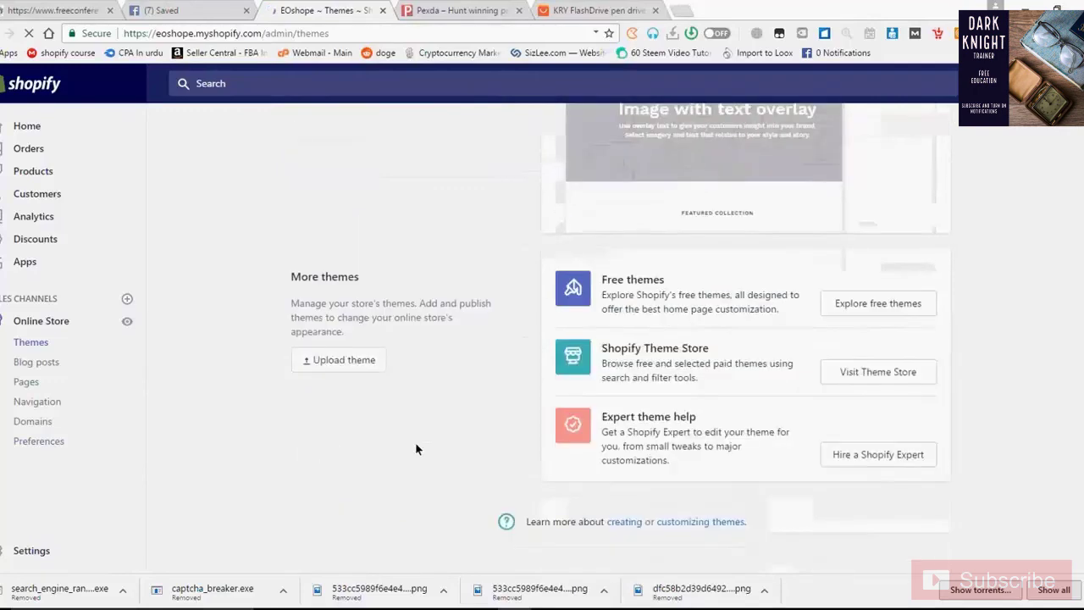
{"action": "scroll", "coordinate": [414, 442], "scroll_direction": "up", "scroll_amount": 3}
{"action": "scroll", "coordinate": [415, 440], "scroll_direction": "down", "scroll_amount": 3}
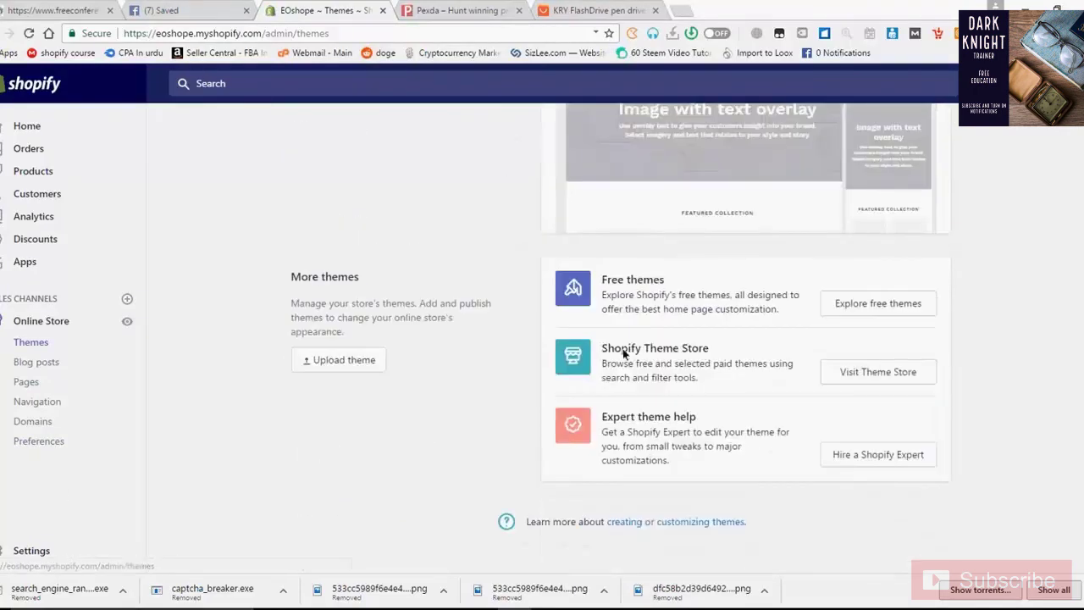
{"action": "scroll", "coordinate": [401, 457], "scroll_direction": "up", "scroll_amount": 3}
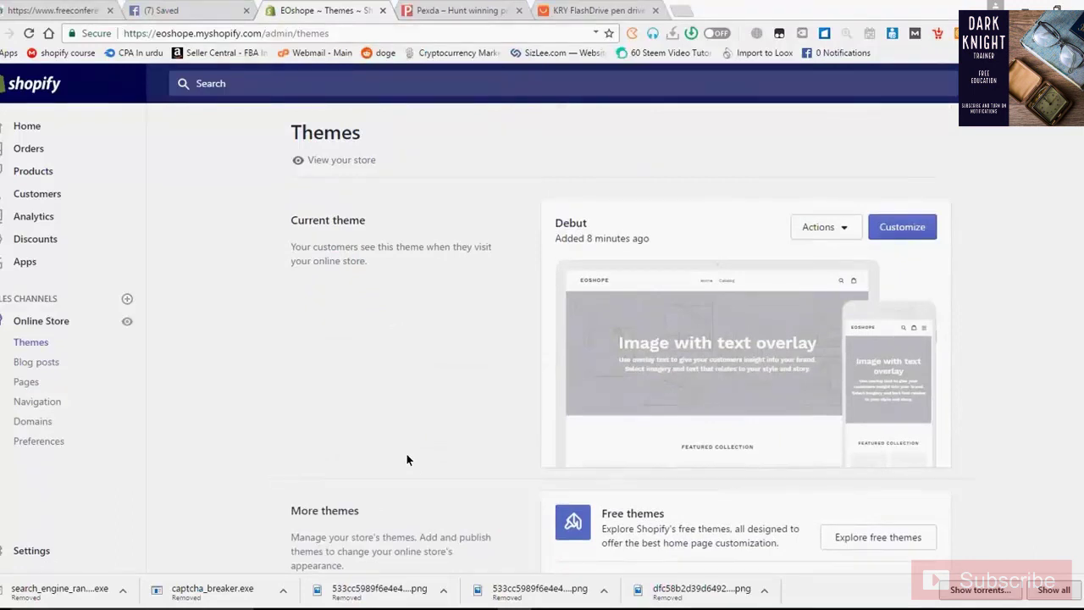
{"action": "left_click", "coordinate": [44, 551]}
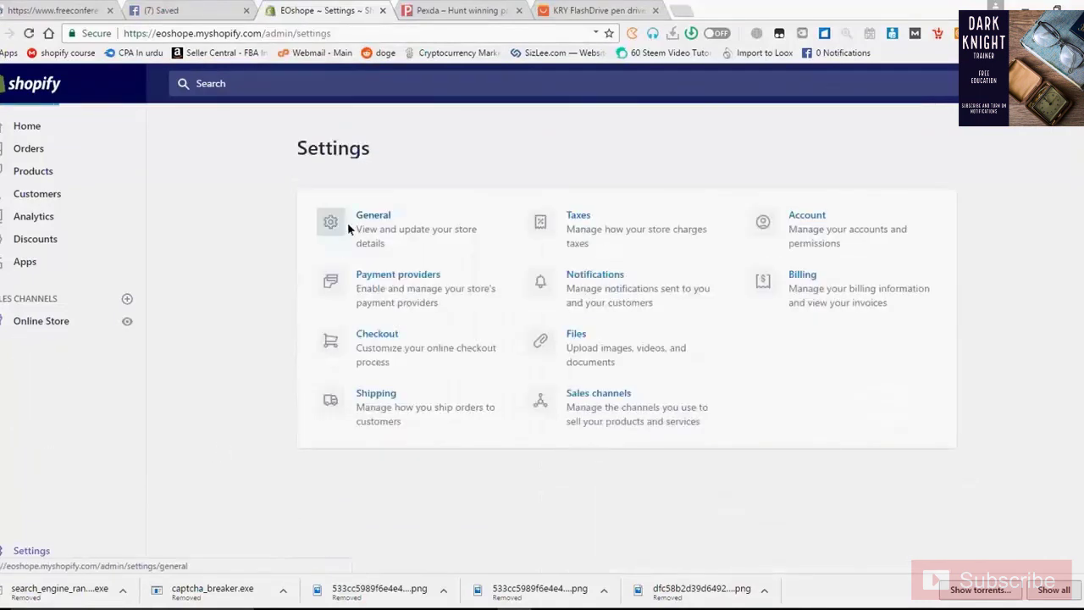
Open the General settings and find the Store details section
{"action": "left_click", "coordinate": [347, 222]}
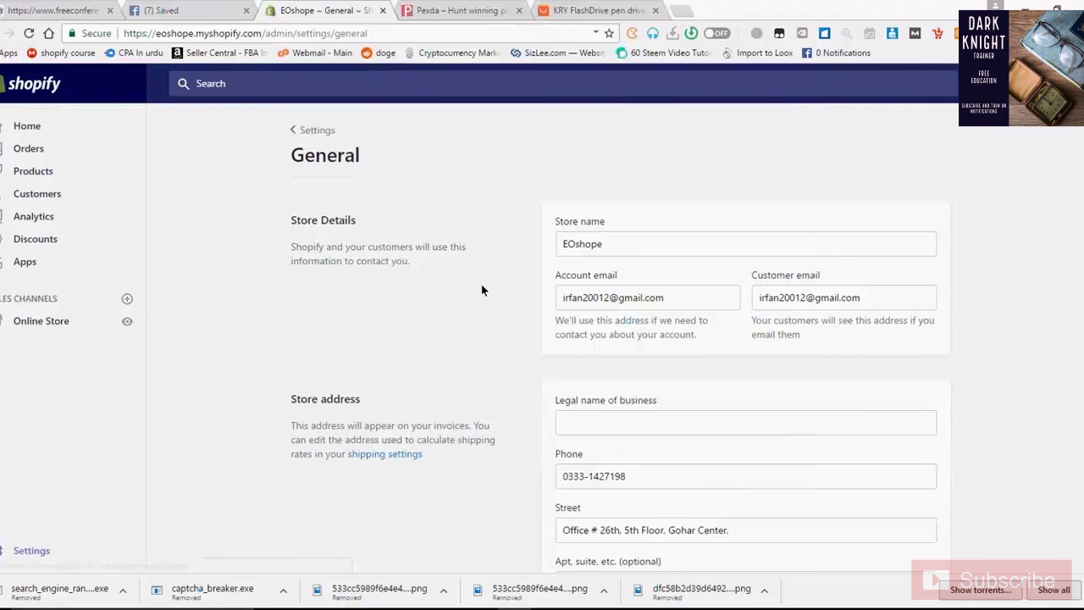
{"action": "scroll", "coordinate": [481, 291], "scroll_direction": "down", "scroll_amount": 1}
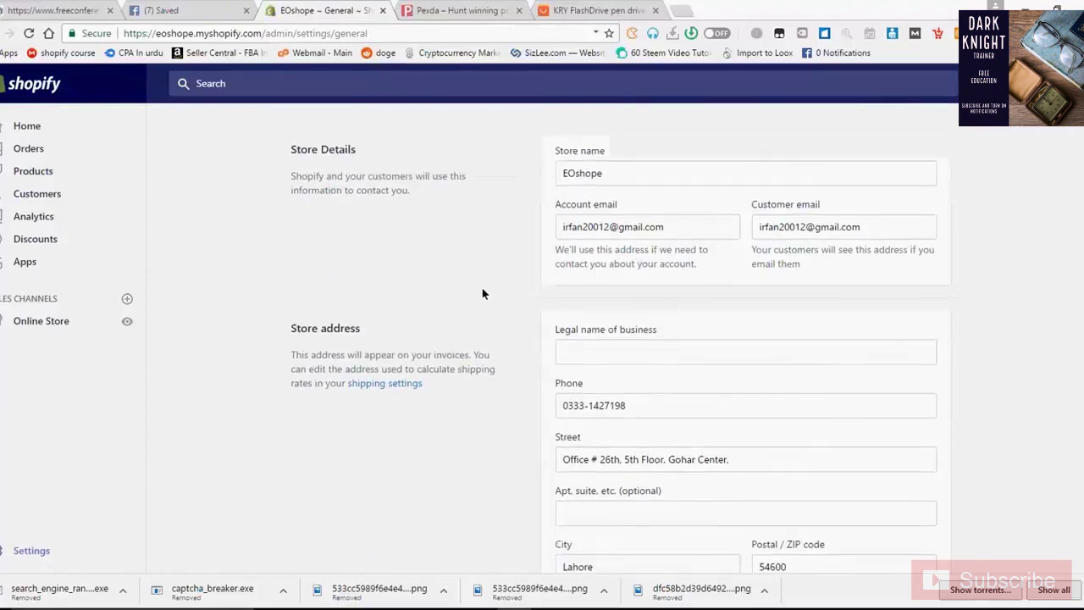
{"action": "scroll", "coordinate": [481, 289], "scroll_direction": "down", "scroll_amount": 1}
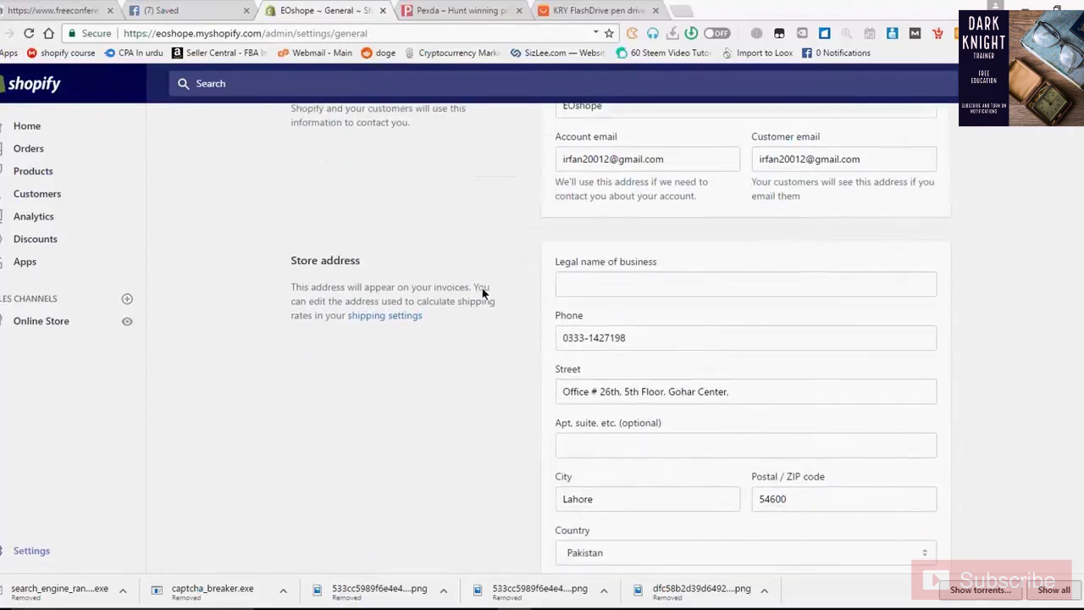
{"action": "scroll", "coordinate": [482, 292], "scroll_direction": "up", "scroll_amount": 2}
Replace the Customer email with the store's own info address
{"action": "left_click_drag", "start_coordinate": [861, 297], "coordinate": [716, 296]}
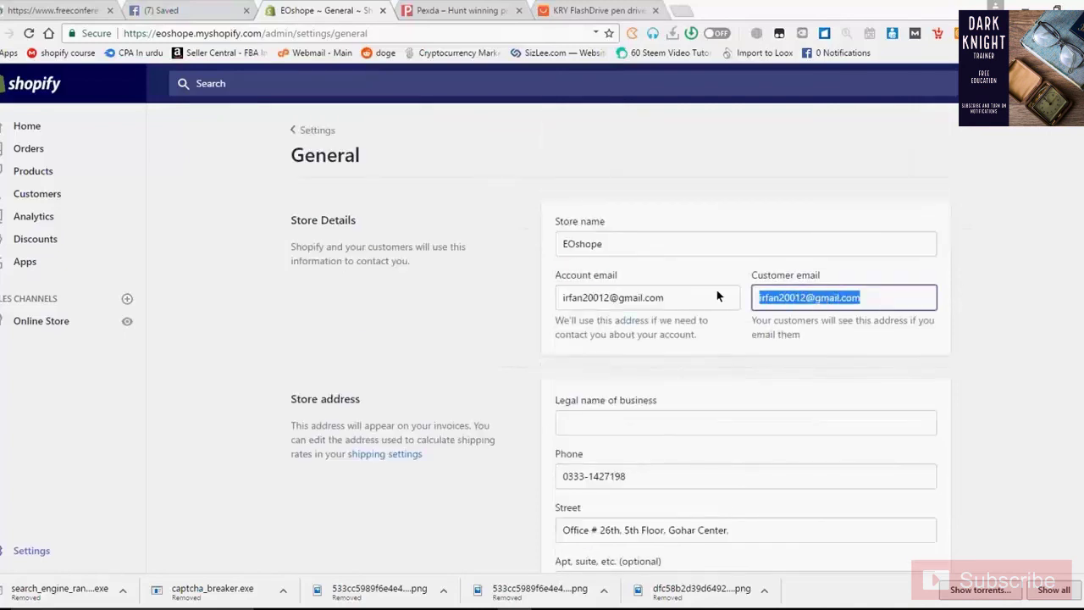
{"action": "key", "text": "BackSpace"}
{"action": "type", "text": "info@"}
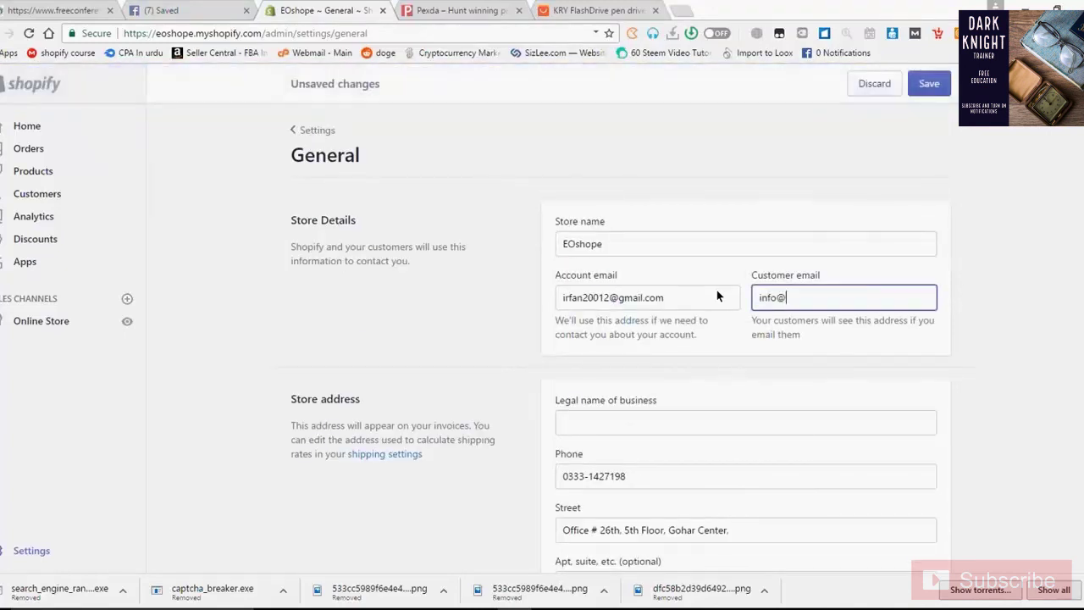
{"action": "key", "text": "BackSpace"}
{"action": "key", "text": "BackSpace"}
{"action": "key", "text": "BackSpace"}
{"action": "key", "text": "BackSpace"}
{"action": "key", "text": "BackSpace"}
{"action": "type", "text": "support"}
{"action": "key", "text": "BackSpace"}
{"action": "key", "text": "BackSpace"}
{"action": "key", "text": "BackSpace"}
{"action": "key", "text": "BackSpace"}
{"action": "key", "text": "BackSpace"}
{"action": "key", "text": "BackSpace"}
{"action": "key", "text": "BackSpace"}
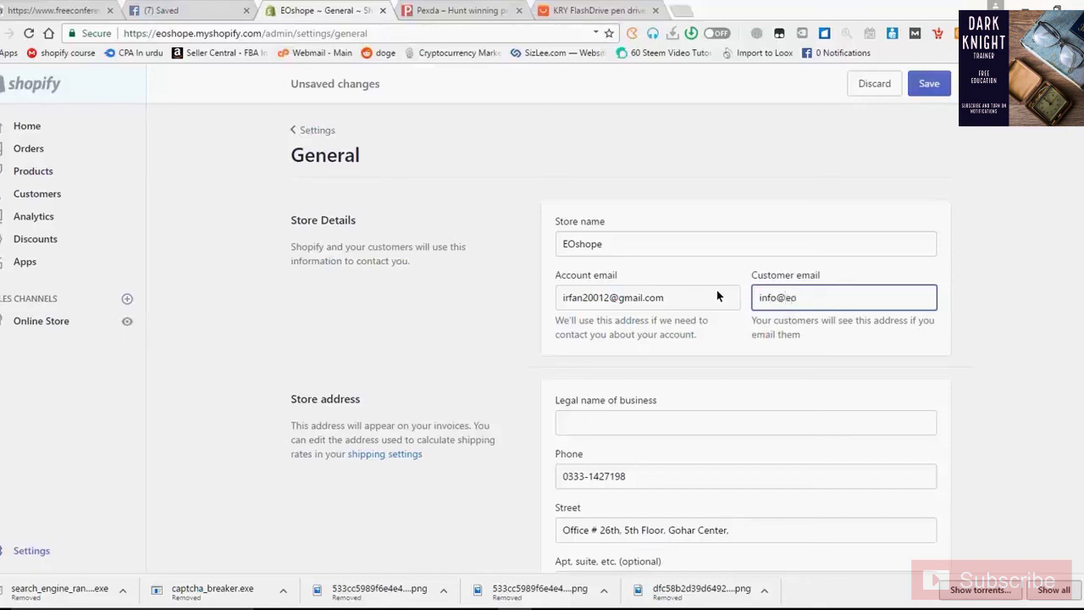
{"action": "left_click_drag", "start_coordinate": [670, 300], "coordinate": [407, 313]}
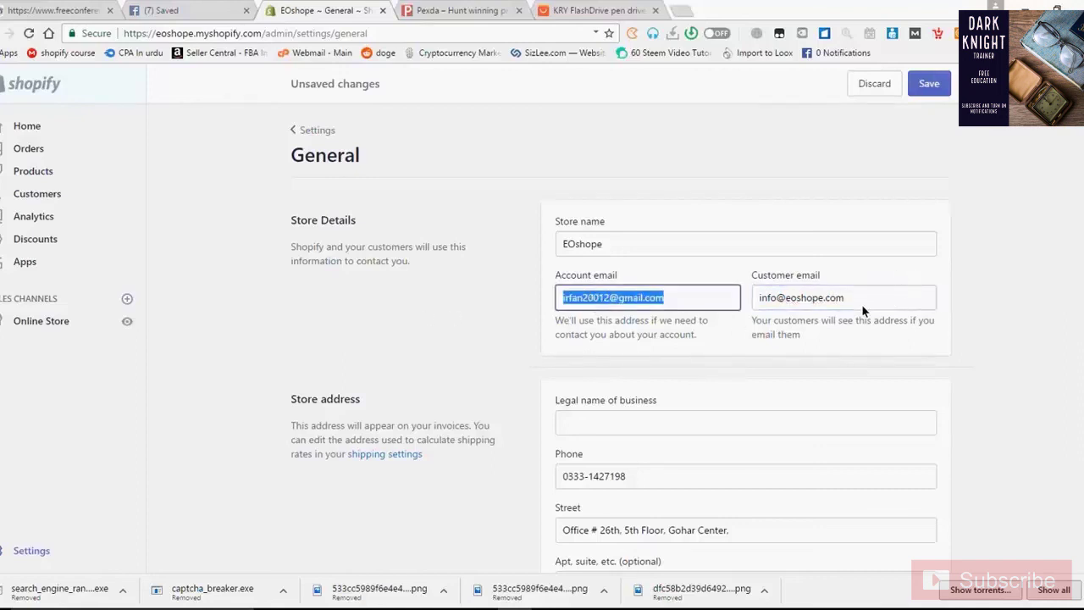
{"action": "left_click_drag", "start_coordinate": [862, 310], "coordinate": [459, 320]}
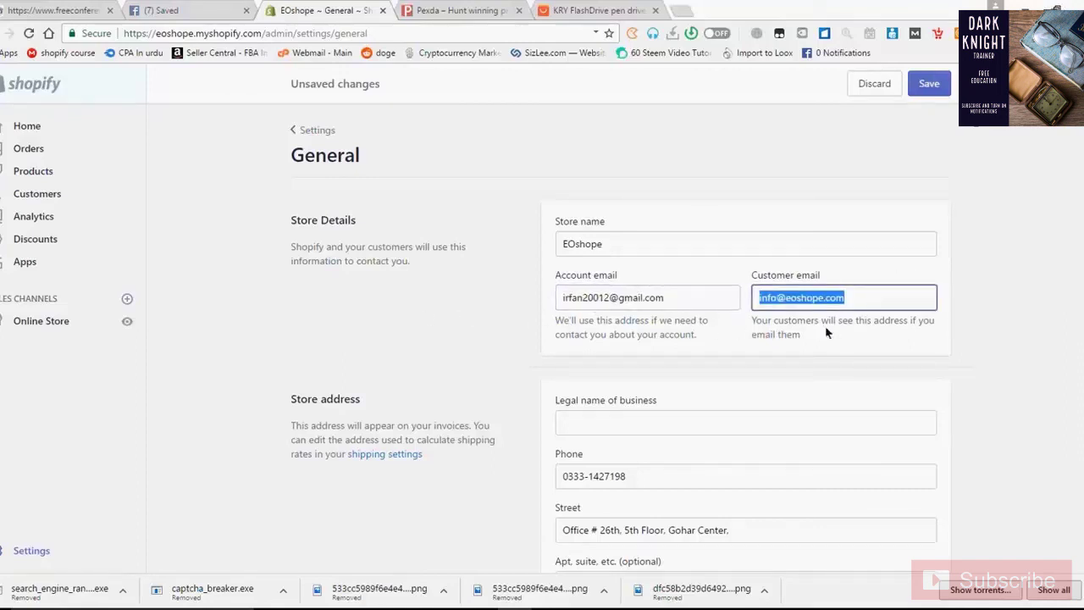
{"action": "scroll", "coordinate": [952, 334], "scroll_direction": "down", "scroll_amount": 1}
{"action": "scroll", "coordinate": [952, 336], "scroll_direction": "down", "scroll_amount": 3}
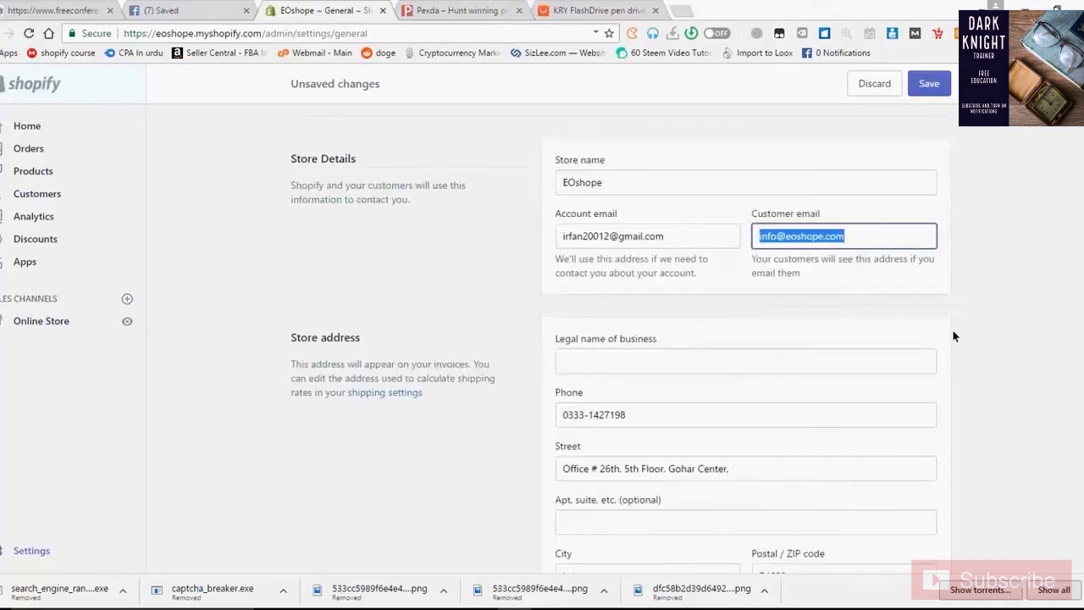
Under Standards and formats, choose United States Dollars (USD) as currency and save
{"action": "key", "text": "Tab"}
{"action": "scroll", "coordinate": [639, 307], "scroll_direction": "down", "scroll_amount": 1}
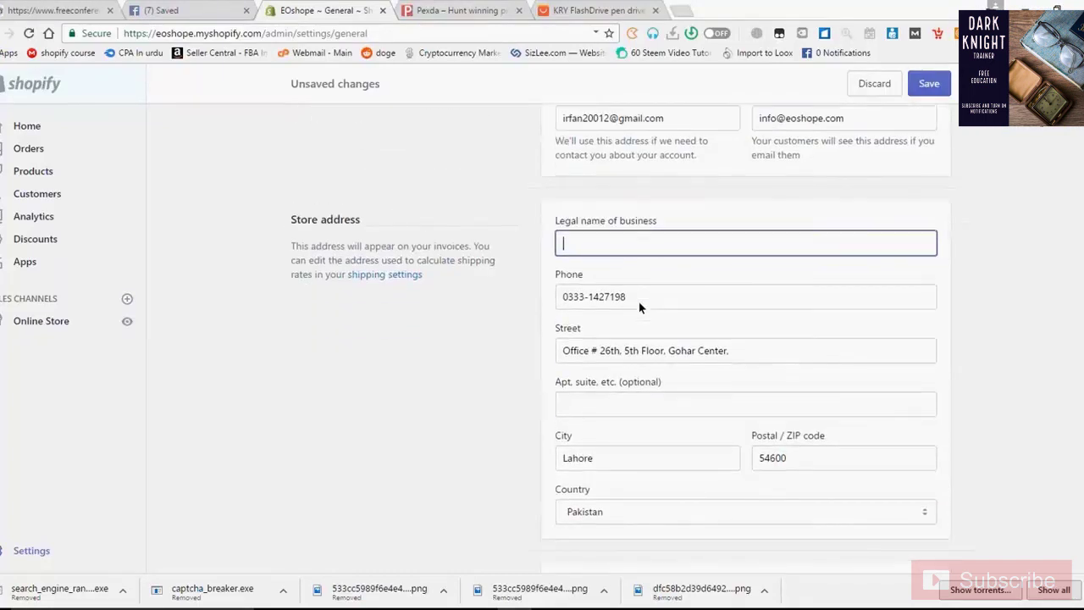
{"action": "scroll", "coordinate": [639, 307], "scroll_direction": "down", "scroll_amount": 3}
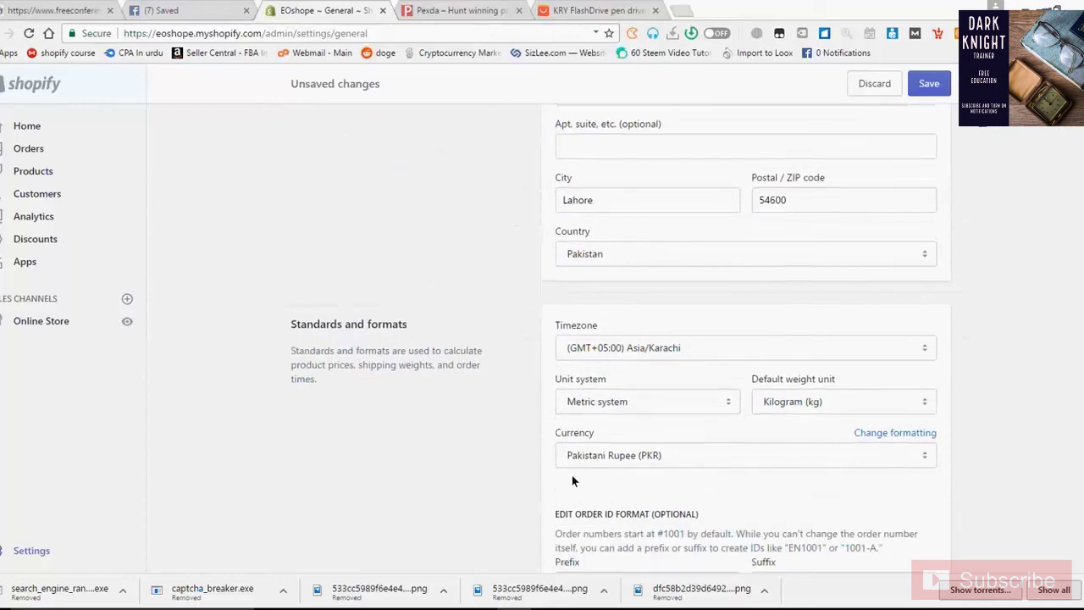
{"action": "scroll", "coordinate": [572, 480], "scroll_direction": "down", "scroll_amount": 1}
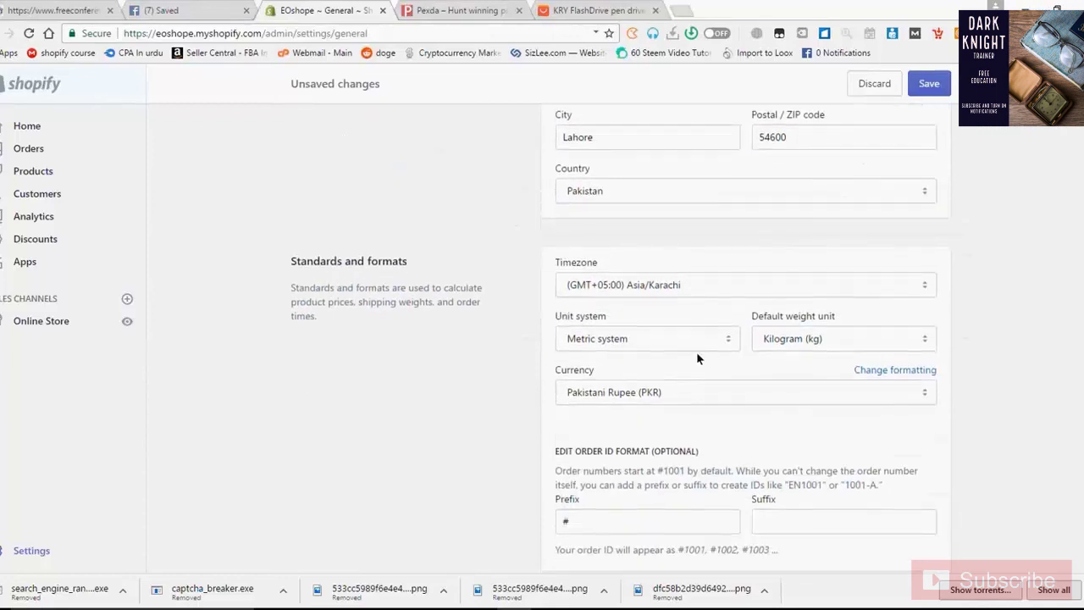
{"action": "scroll", "coordinate": [696, 358], "scroll_direction": "down", "scroll_amount": 1}
{"action": "left_click", "coordinate": [669, 334]}
{"action": "scroll", "coordinate": [638, 298], "scroll_direction": "up", "scroll_amount": 5}
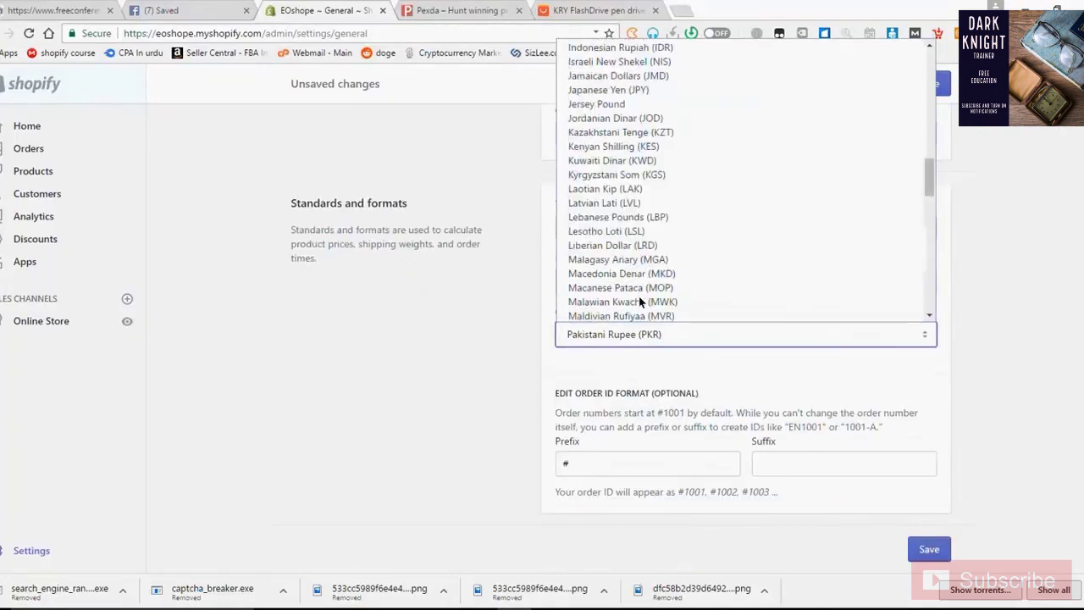
{"action": "scroll", "coordinate": [641, 298], "scroll_direction": "up", "scroll_amount": 10}
{"action": "left_click", "coordinate": [627, 43]}
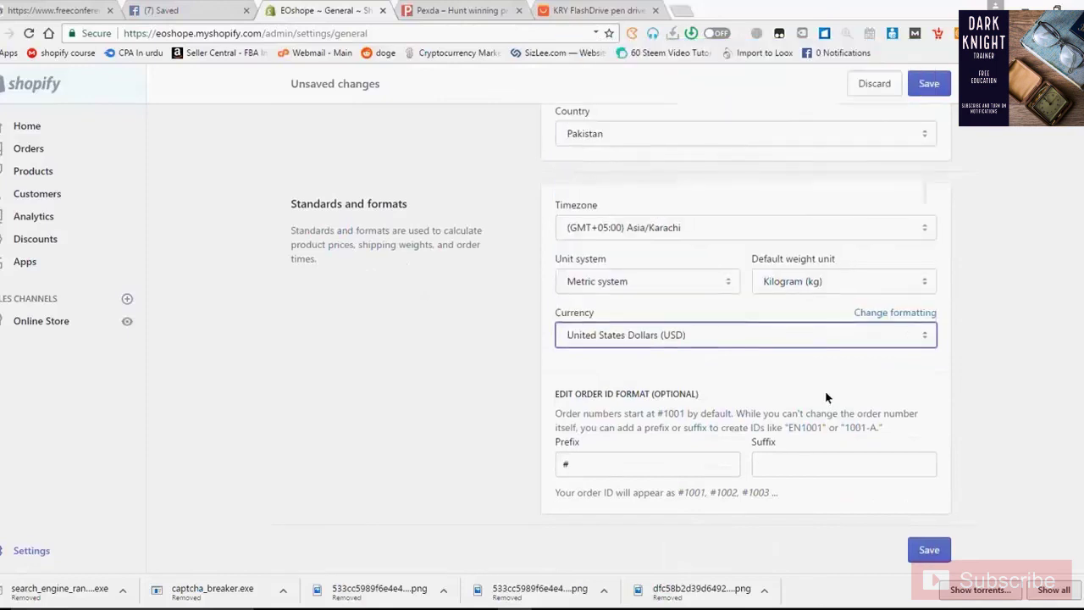
{"action": "scroll", "coordinate": [822, 395], "scroll_direction": "up", "scroll_amount": 2}
{"action": "scroll", "coordinate": [667, 429], "scroll_direction": "down", "scroll_amount": 2}
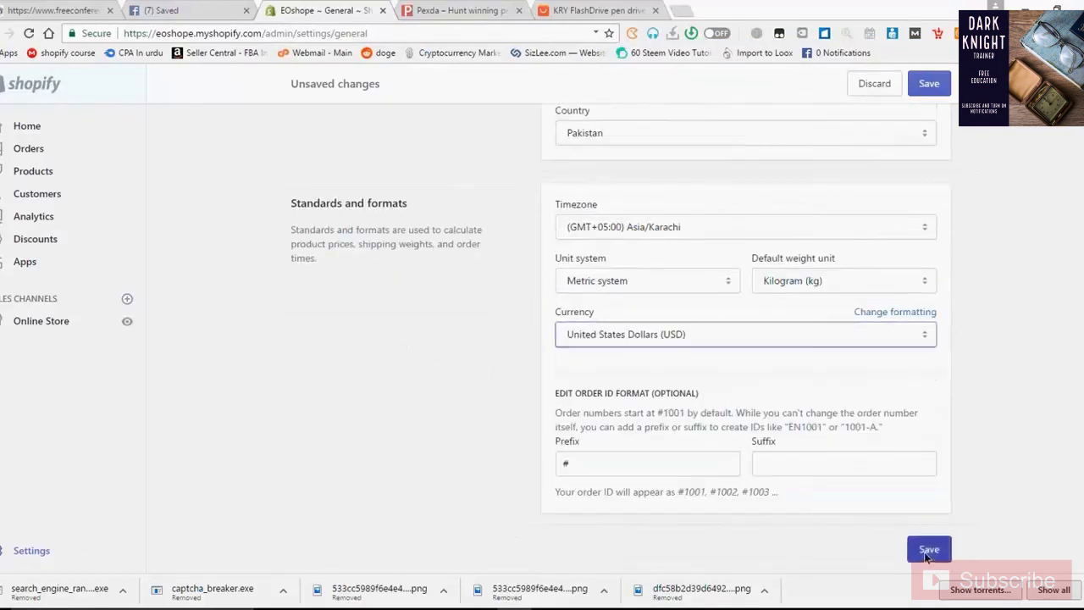
{"action": "left_click", "coordinate": [927, 550]}
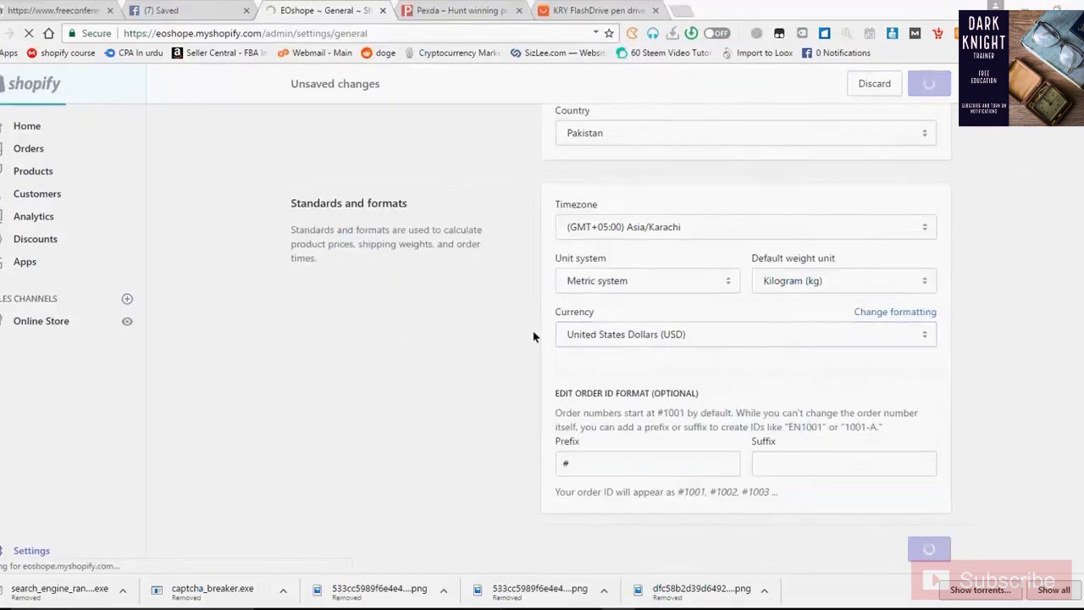